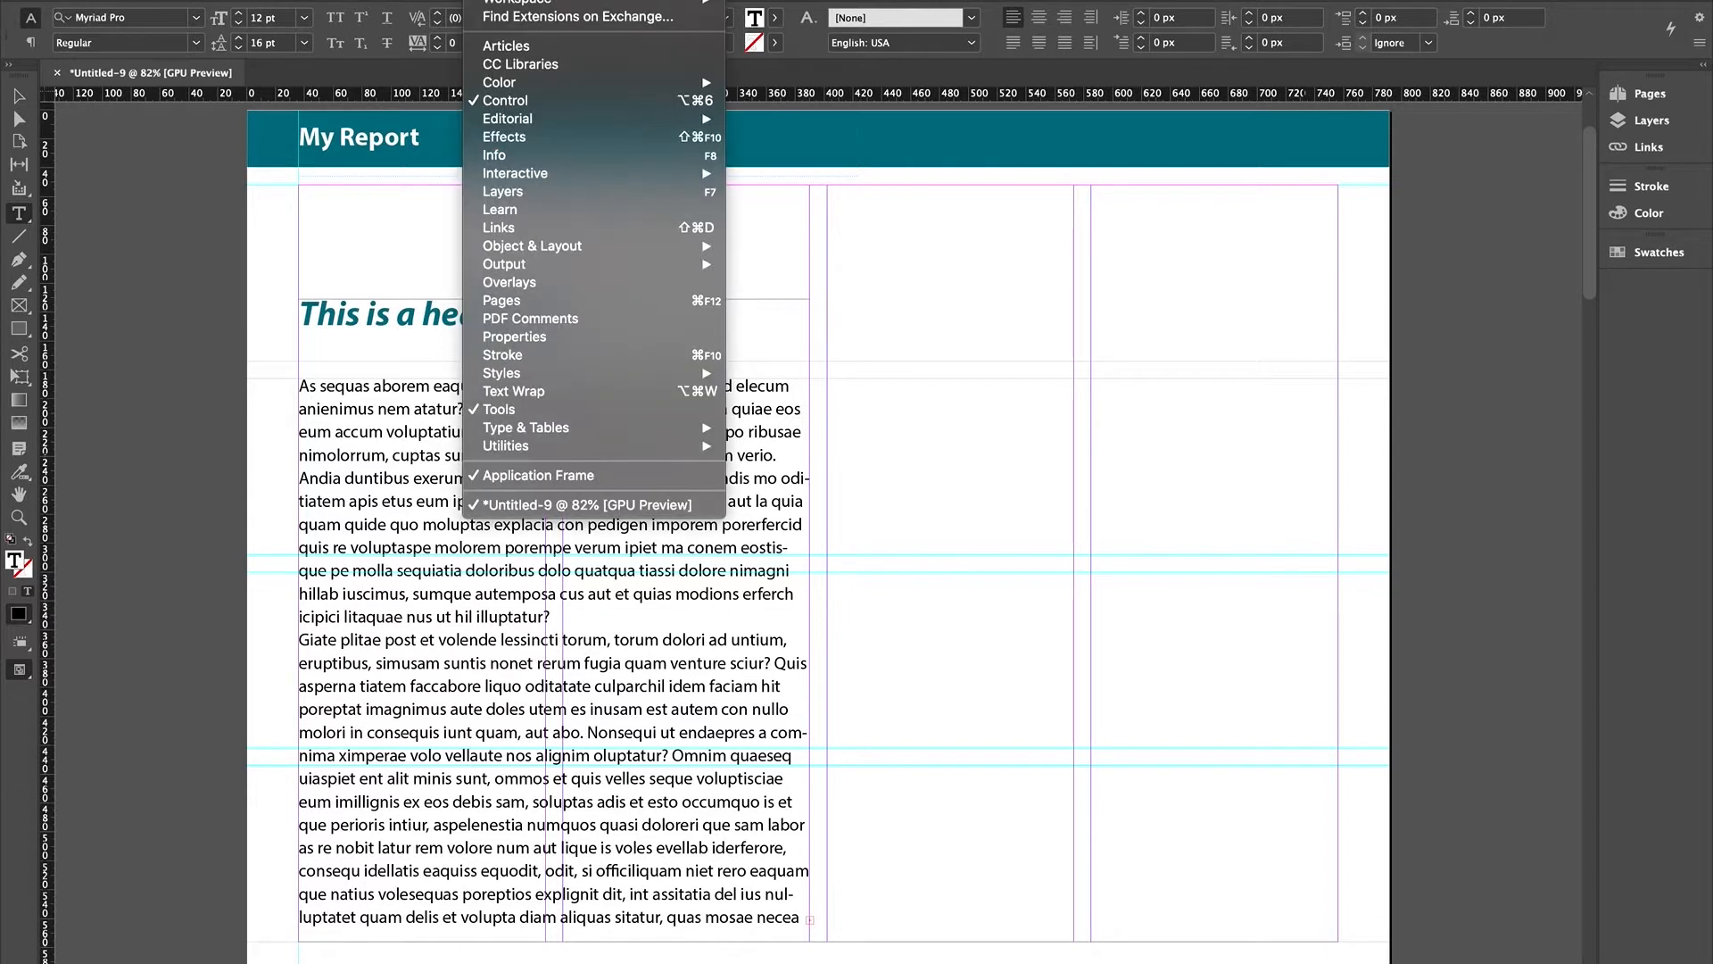
# - Show the Character and Paragraph panels and move both clear of the body text
pyautogui.moveTo(505, 435)
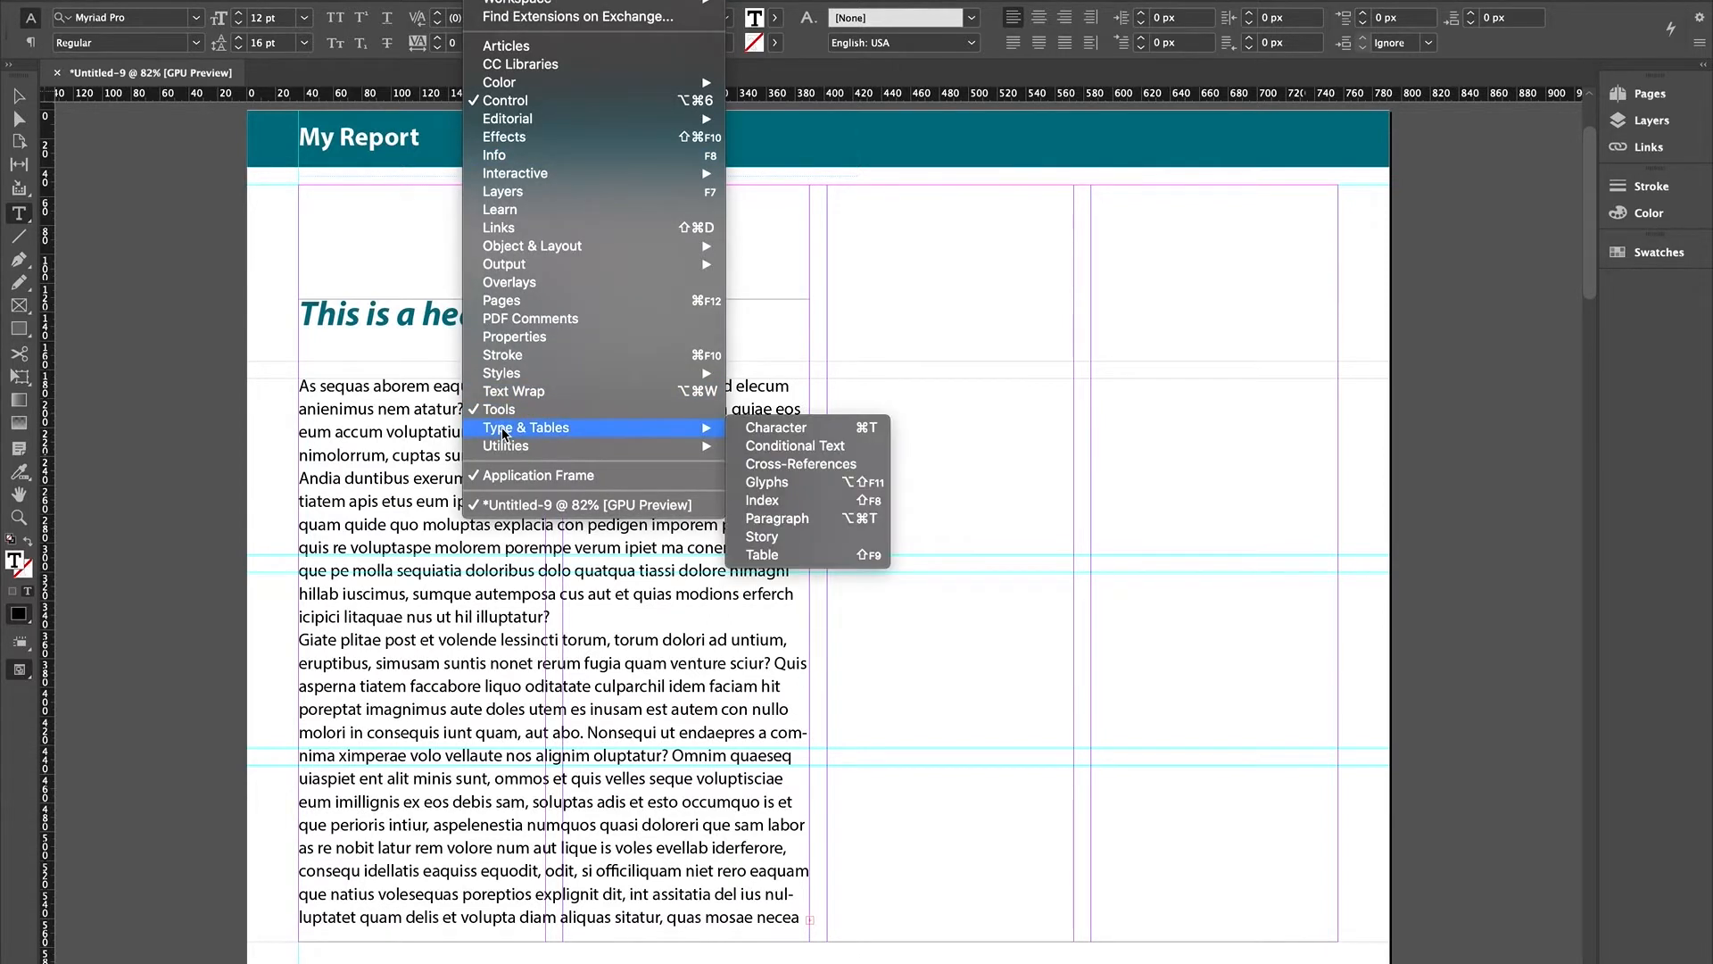
pyautogui.click(774, 428)
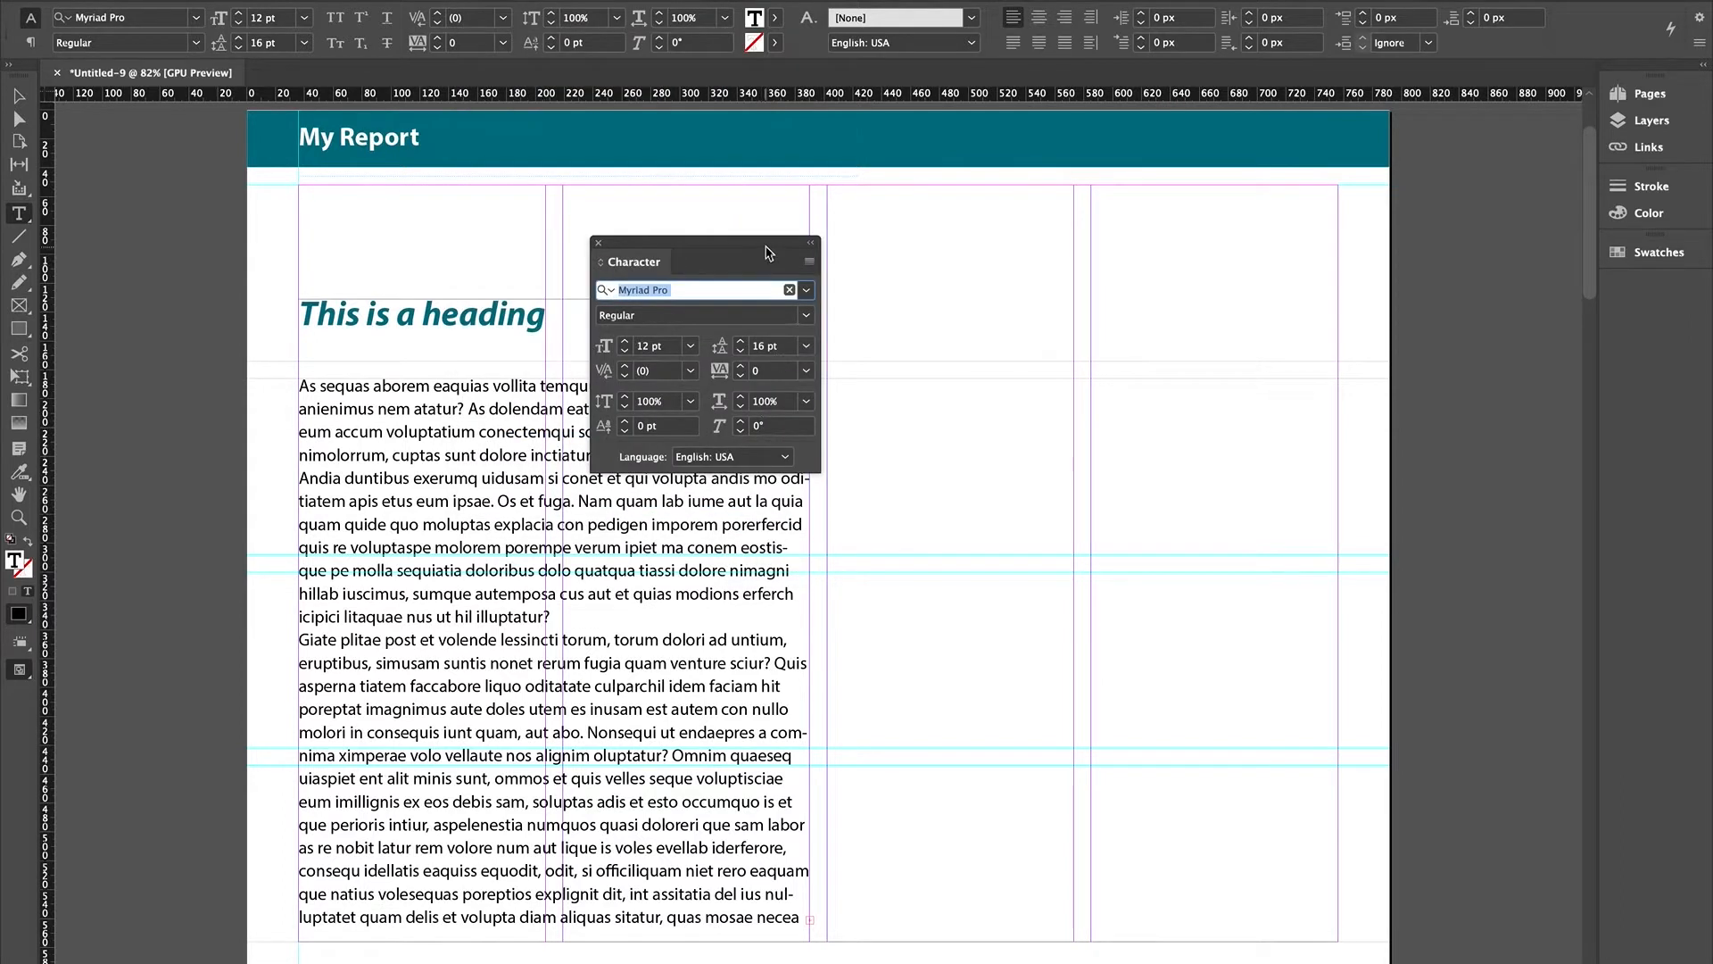
pyautogui.moveTo(767, 252); pyautogui.dragTo(1104, 62)
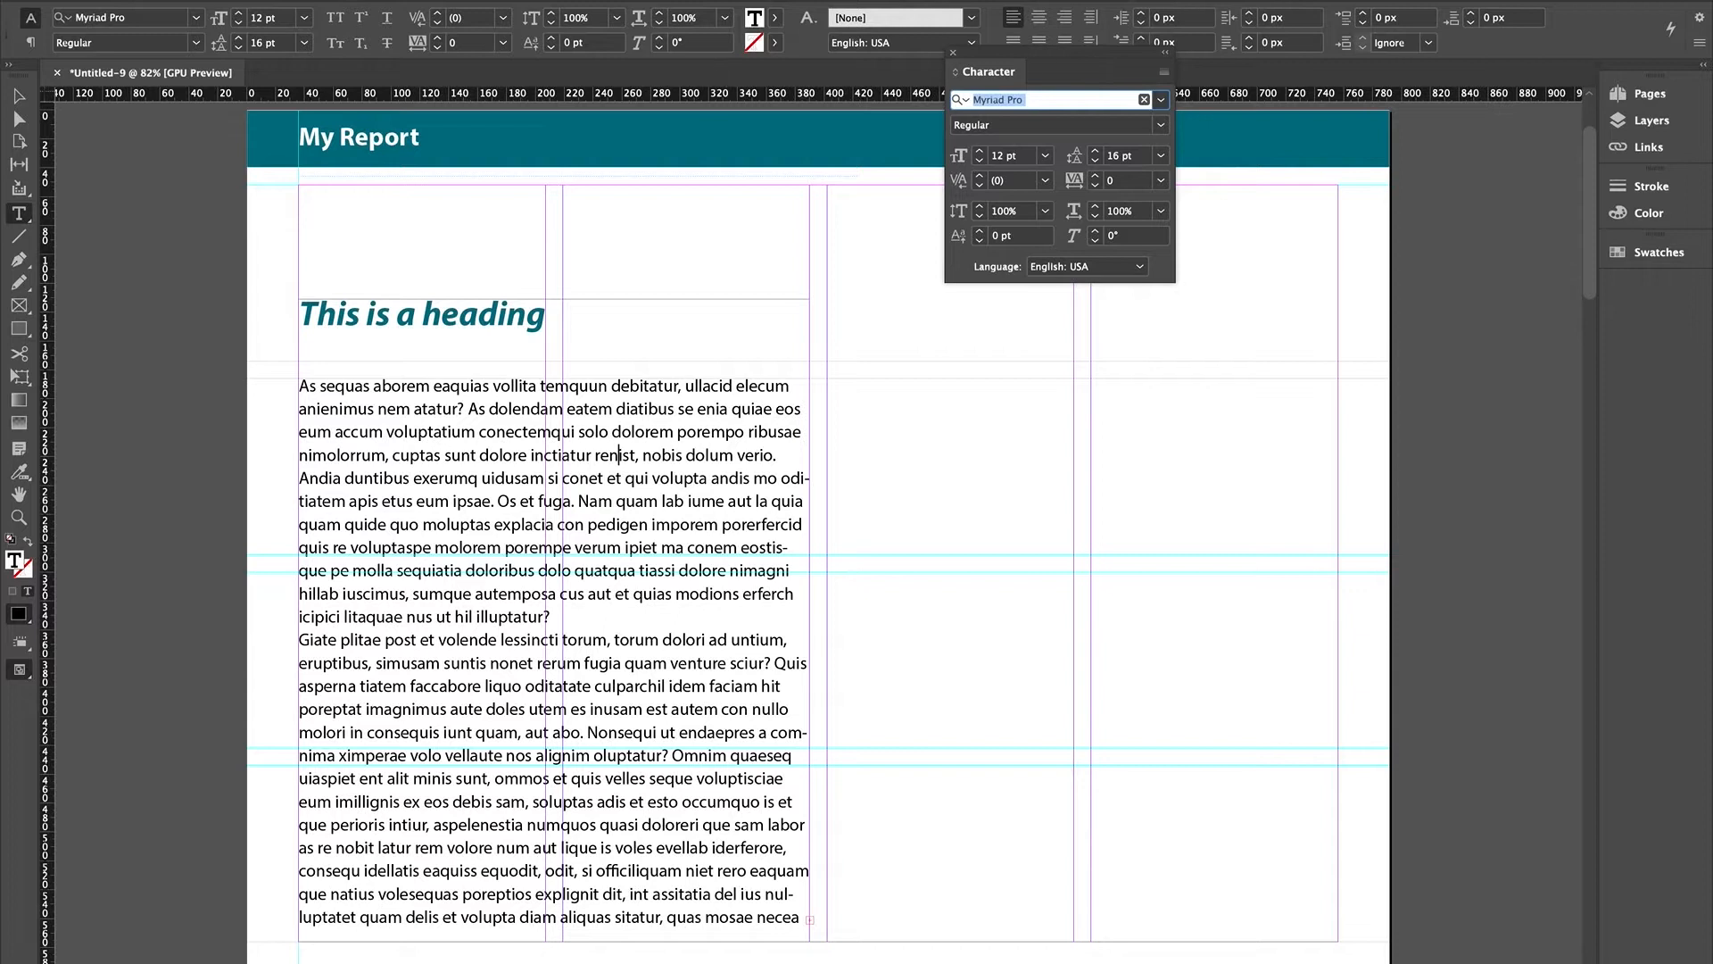
pyautogui.click(486, 0)
pyautogui.moveTo(529, 435)
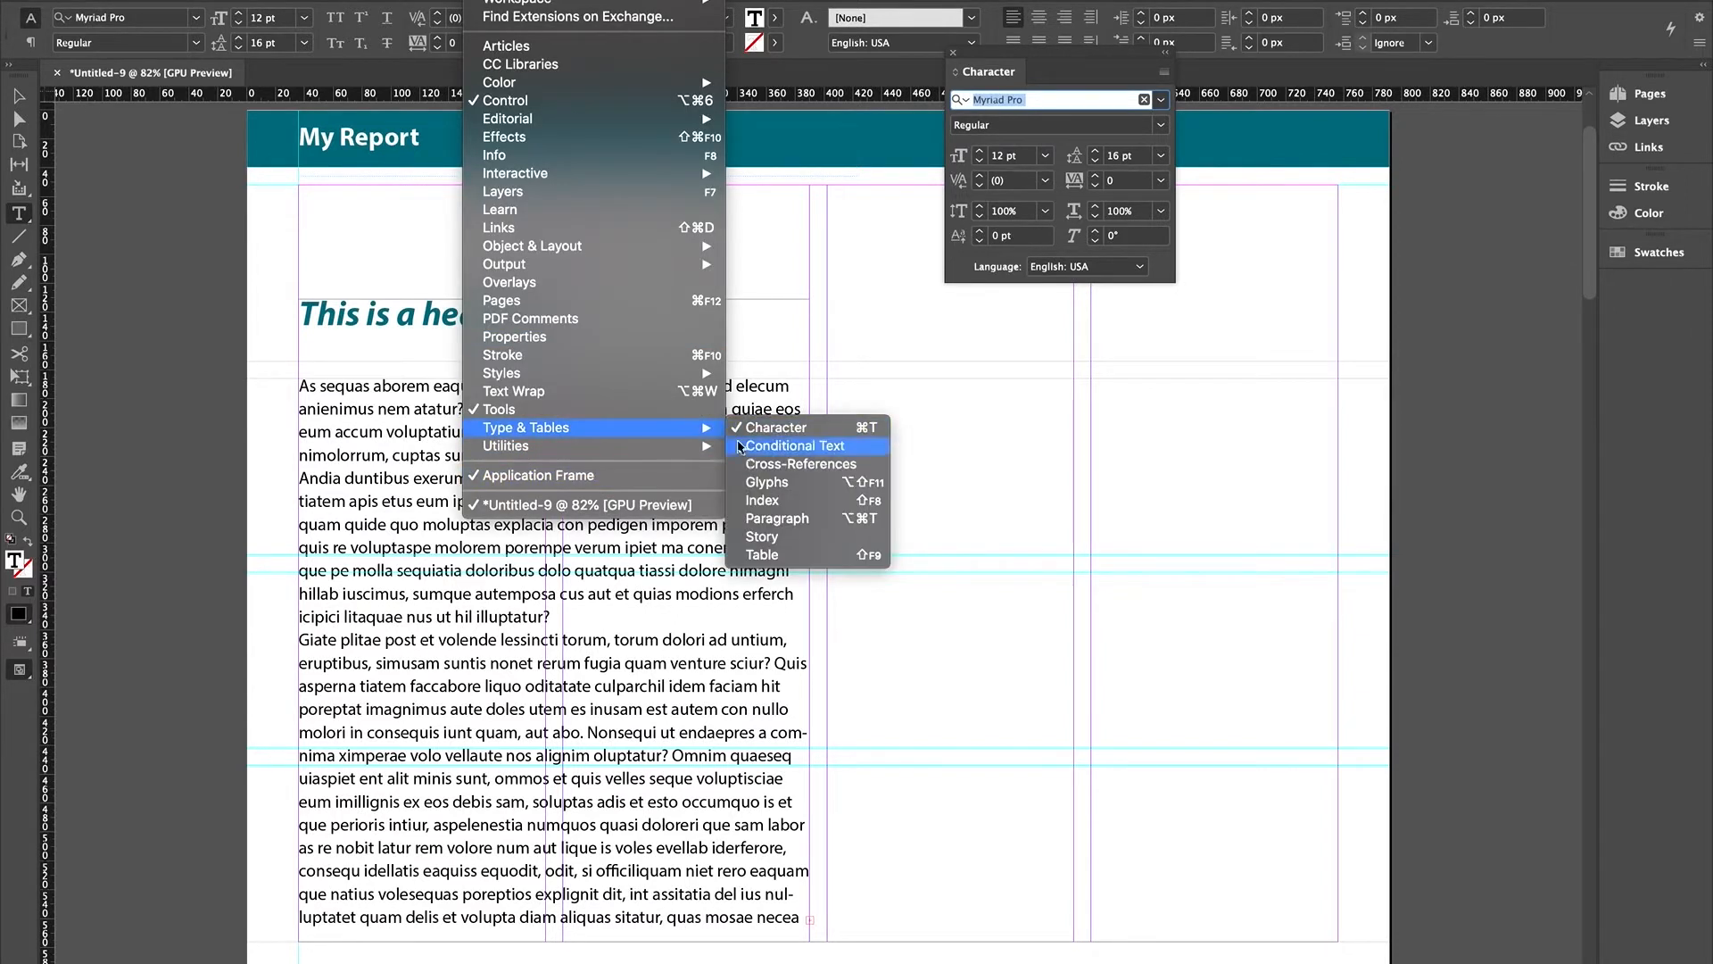
pyautogui.click(776, 518)
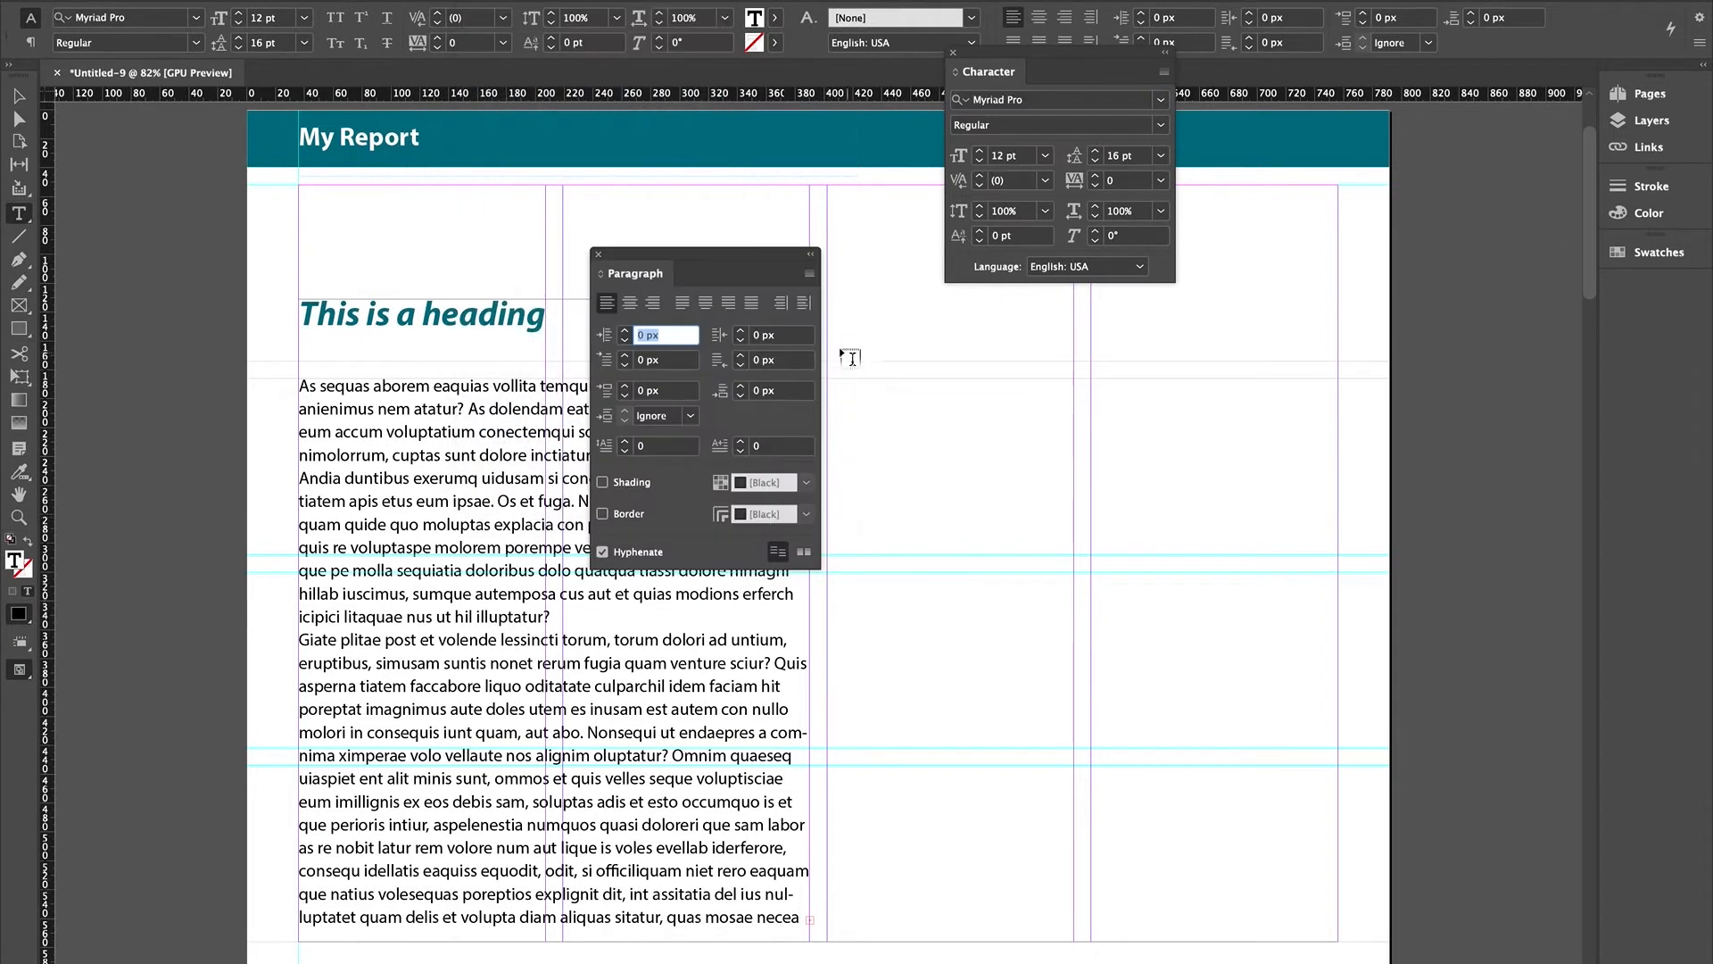
pyautogui.moveTo(762, 255); pyautogui.dragTo(1289, 335)
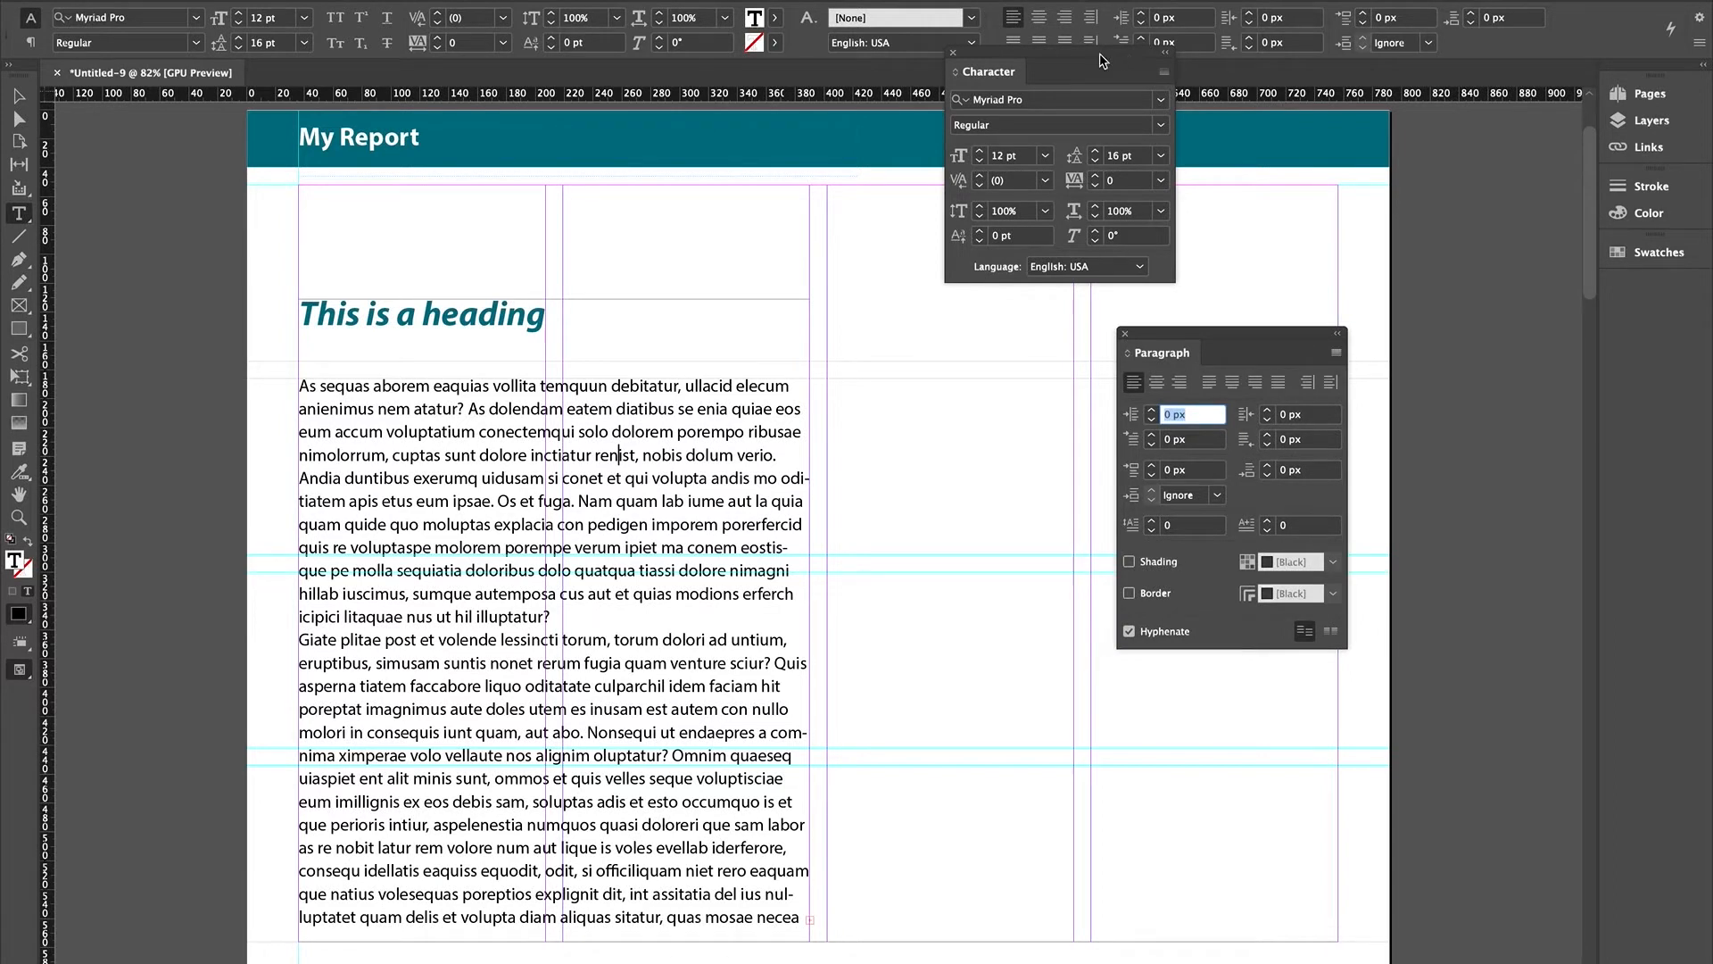
# - Dock the Character and Paragraph panels beneath Swatches and widen the panel dock
pyautogui.moveTo(1102, 61); pyautogui.dragTo(1689, 295)
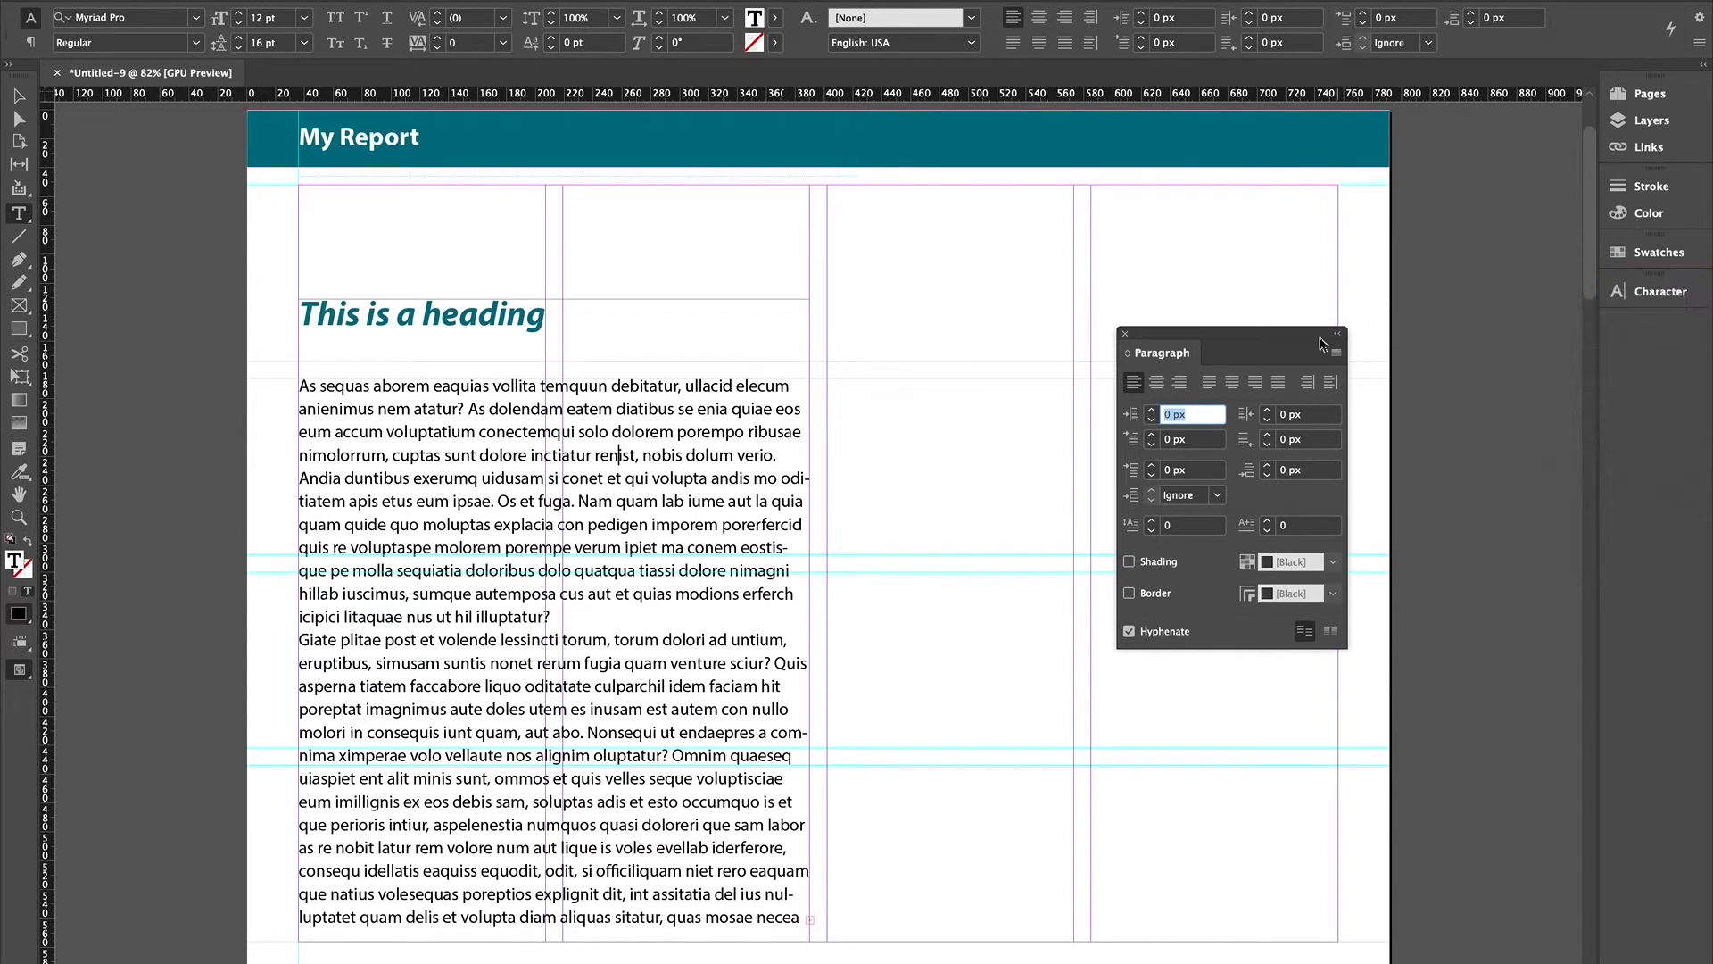
pyautogui.moveTo(1322, 343); pyautogui.dragTo(1679, 332)
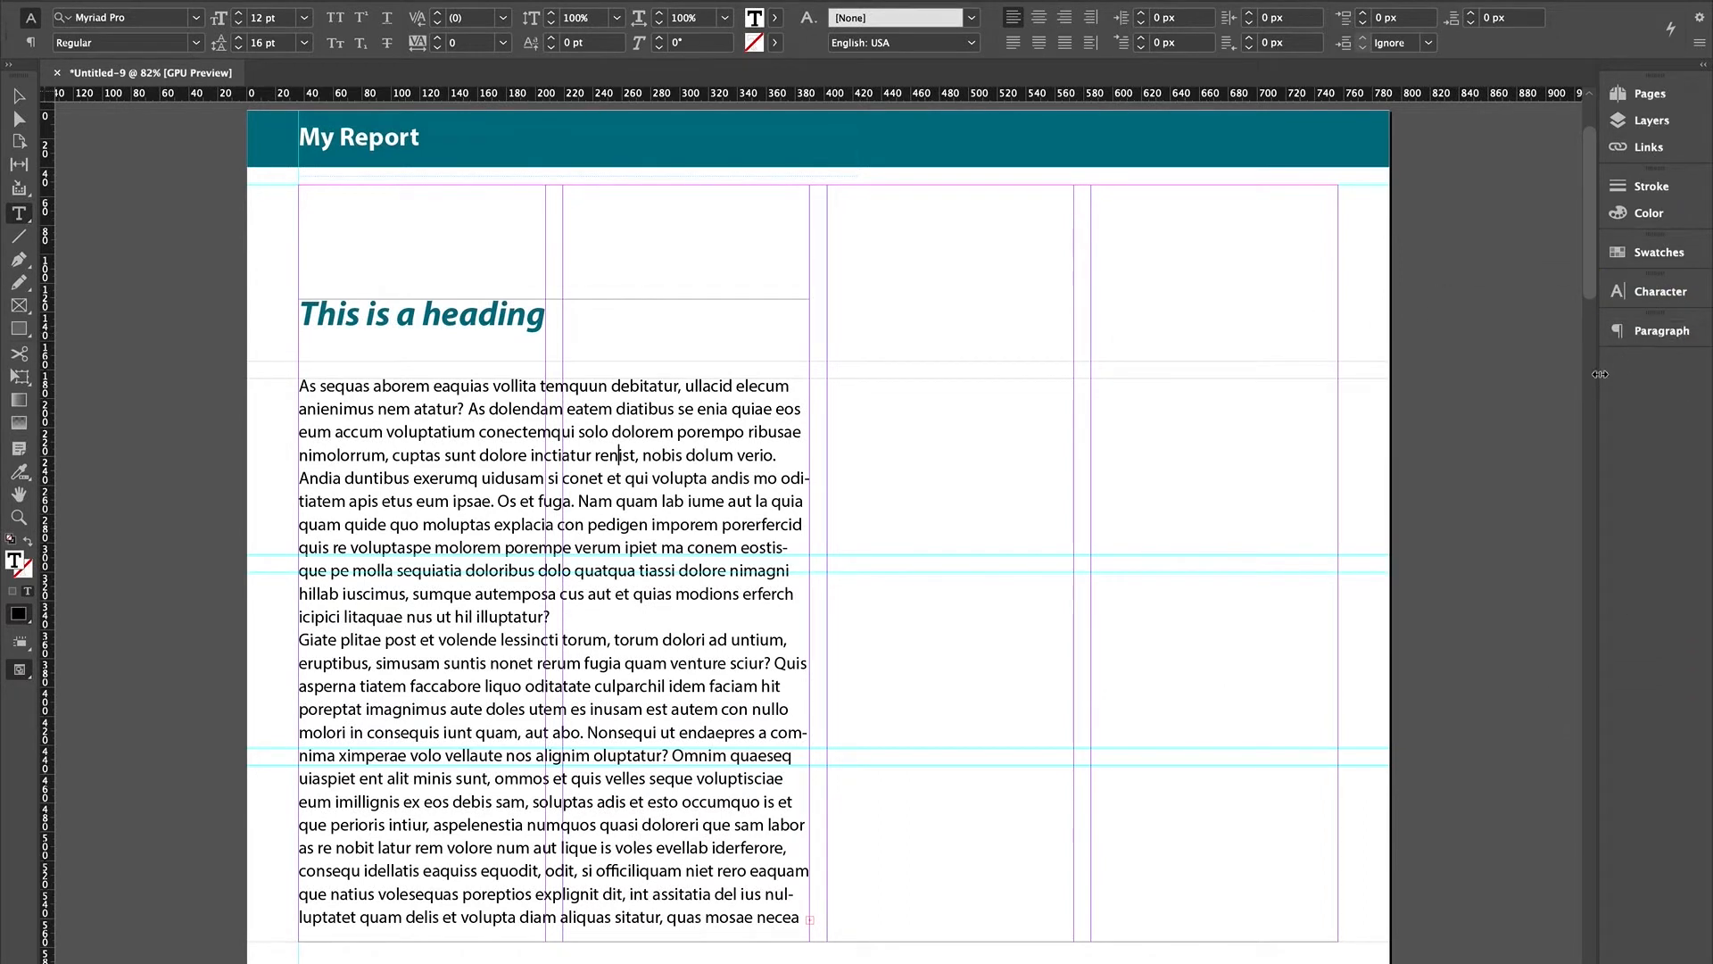
pyautogui.moveTo(1600, 374); pyautogui.dragTo(1528, 375)
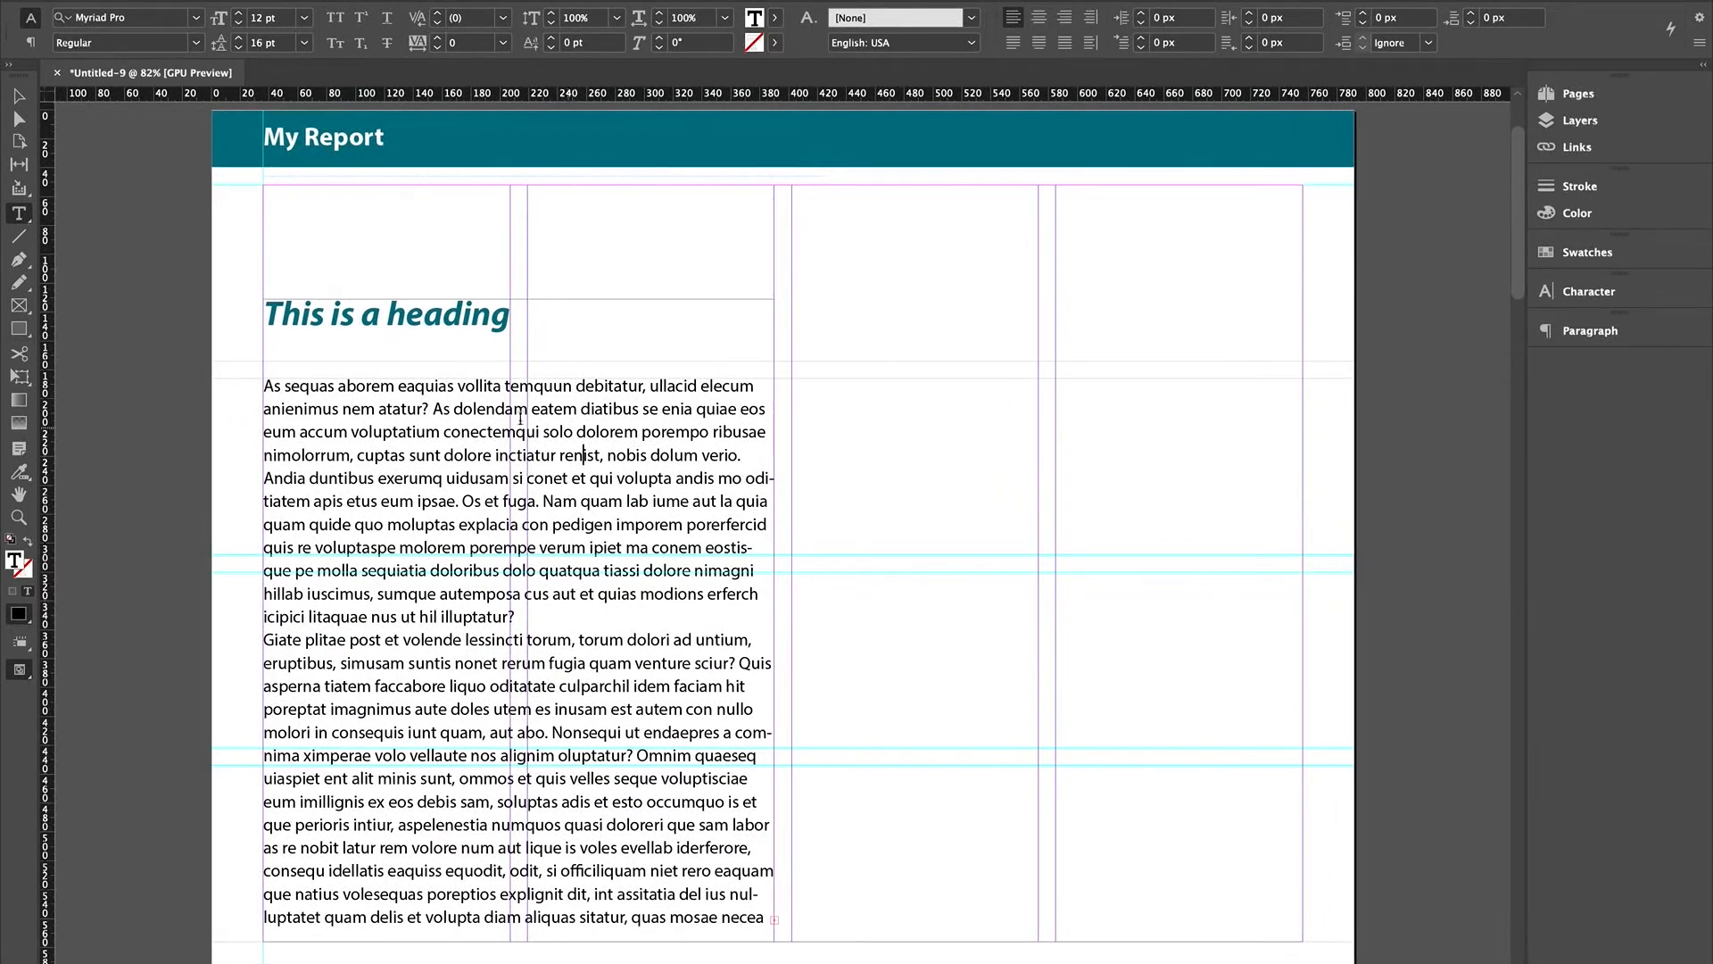
# - Set the kerning of the whole "This is a heading" line to Optical
pyautogui.moveTo(508, 315); pyautogui.dragTo(259, 314)
pyautogui.click(1610, 292)
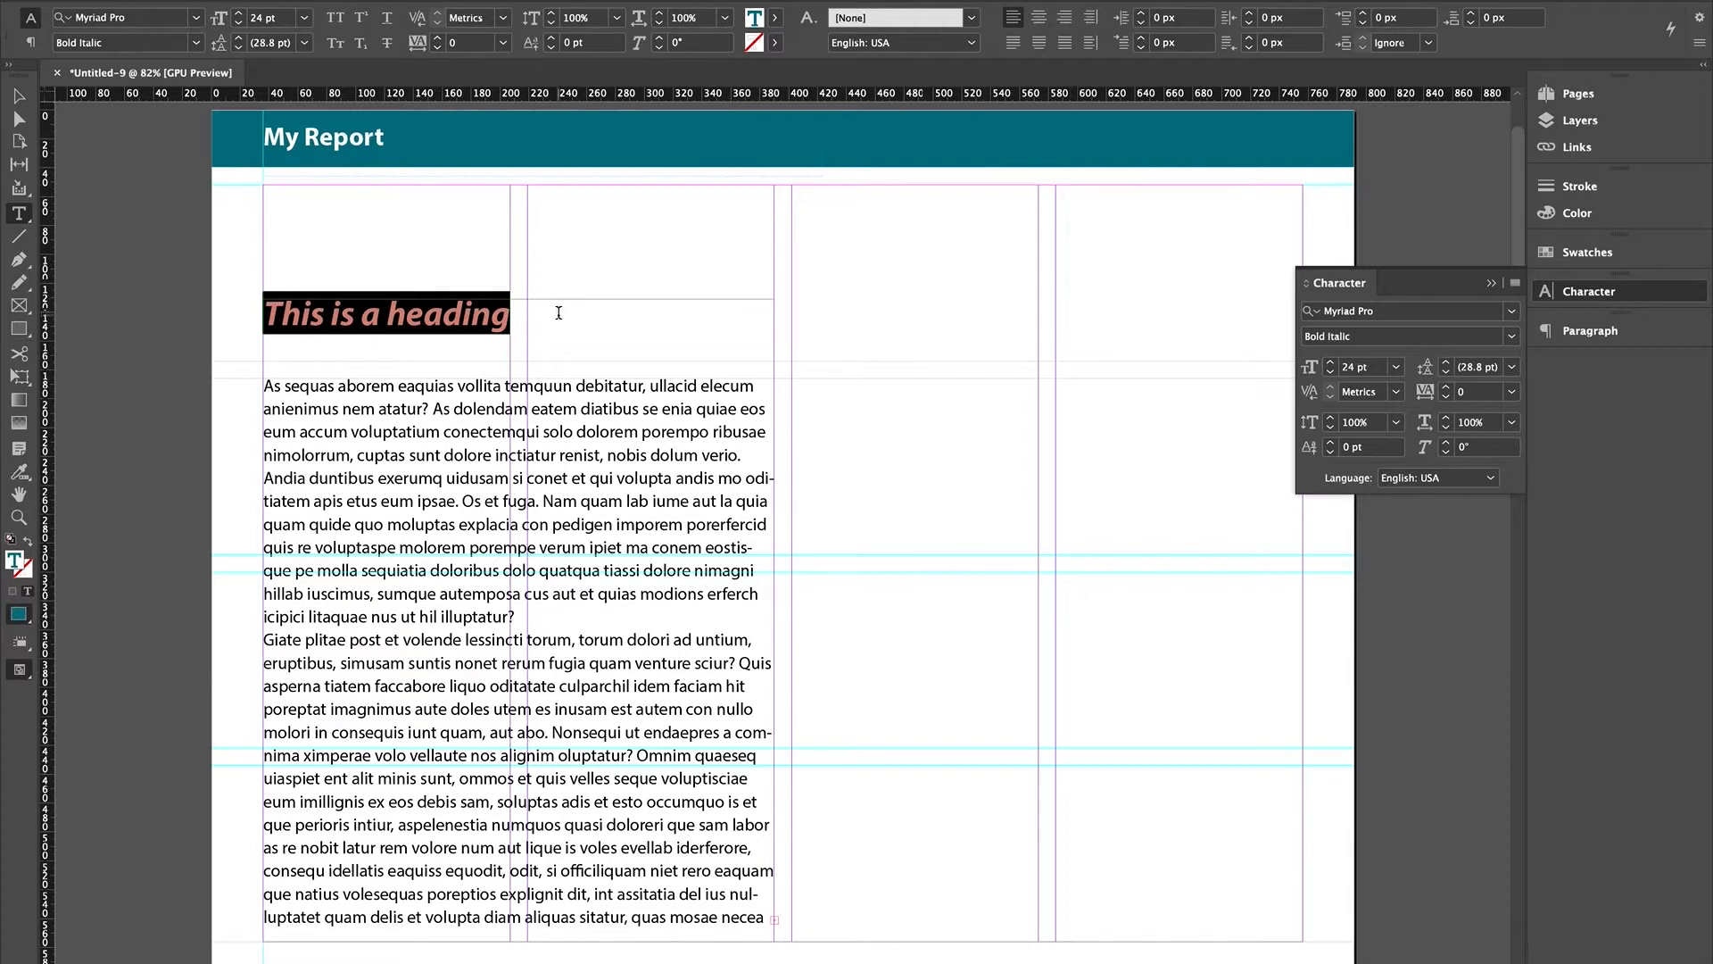
pyautogui.click(489, 319)
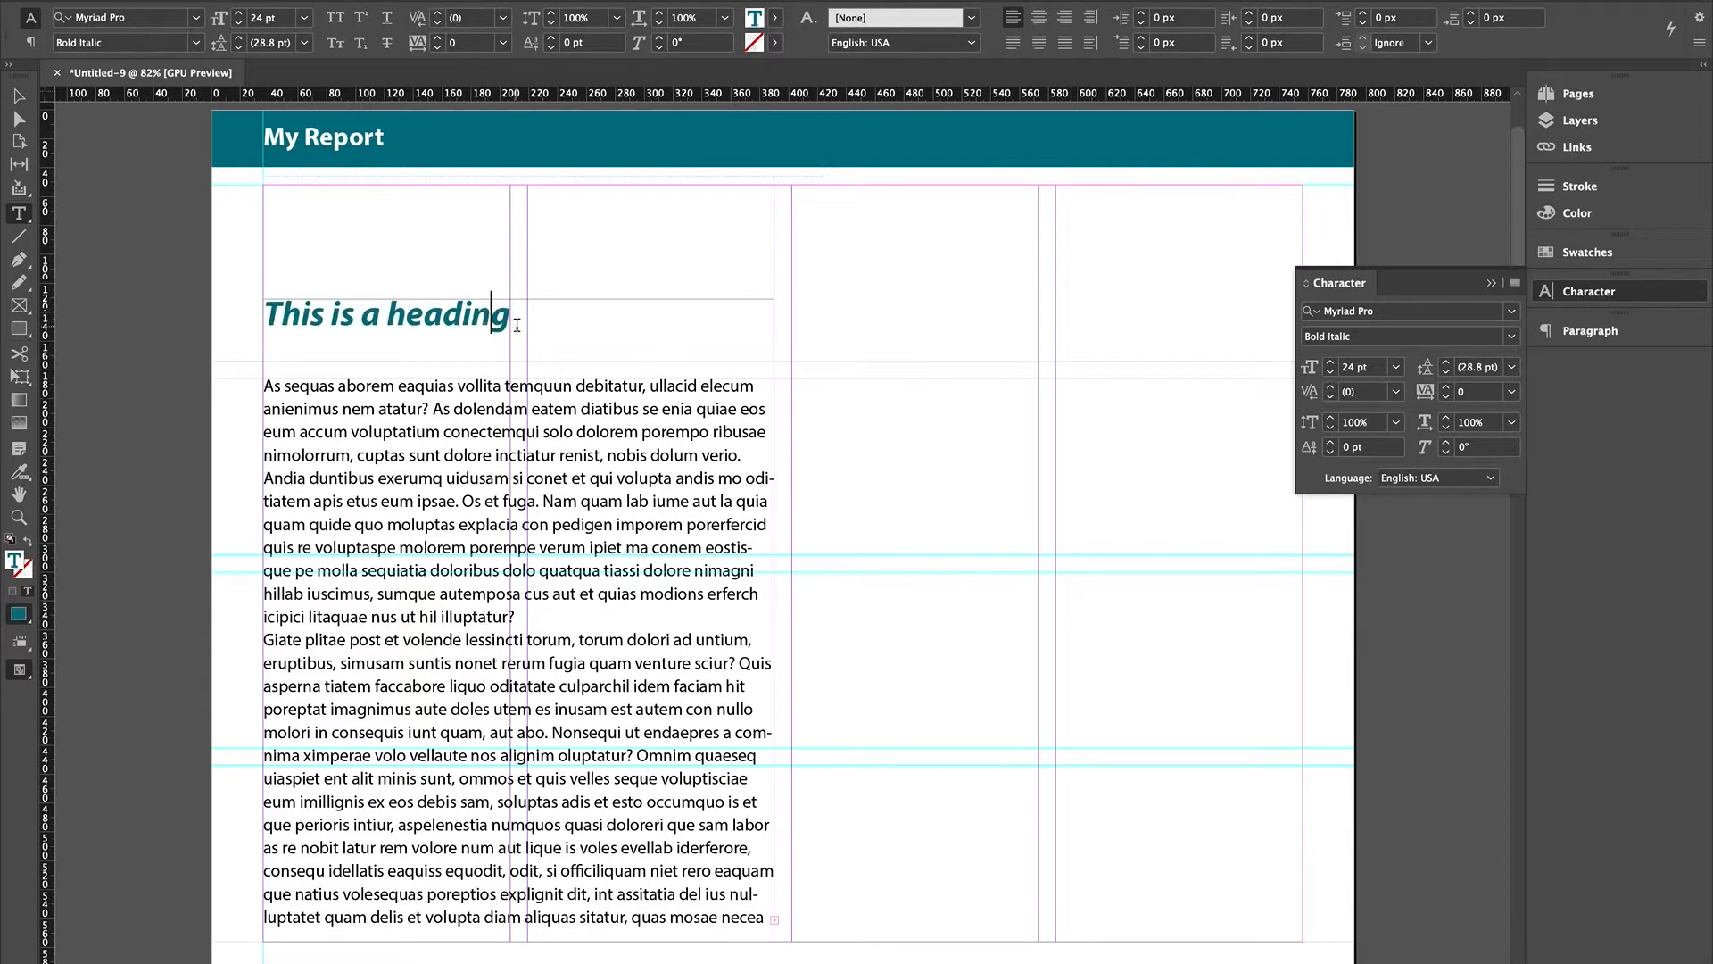
pyautogui.moveTo(525, 325); pyautogui.dragTo(241, 309)
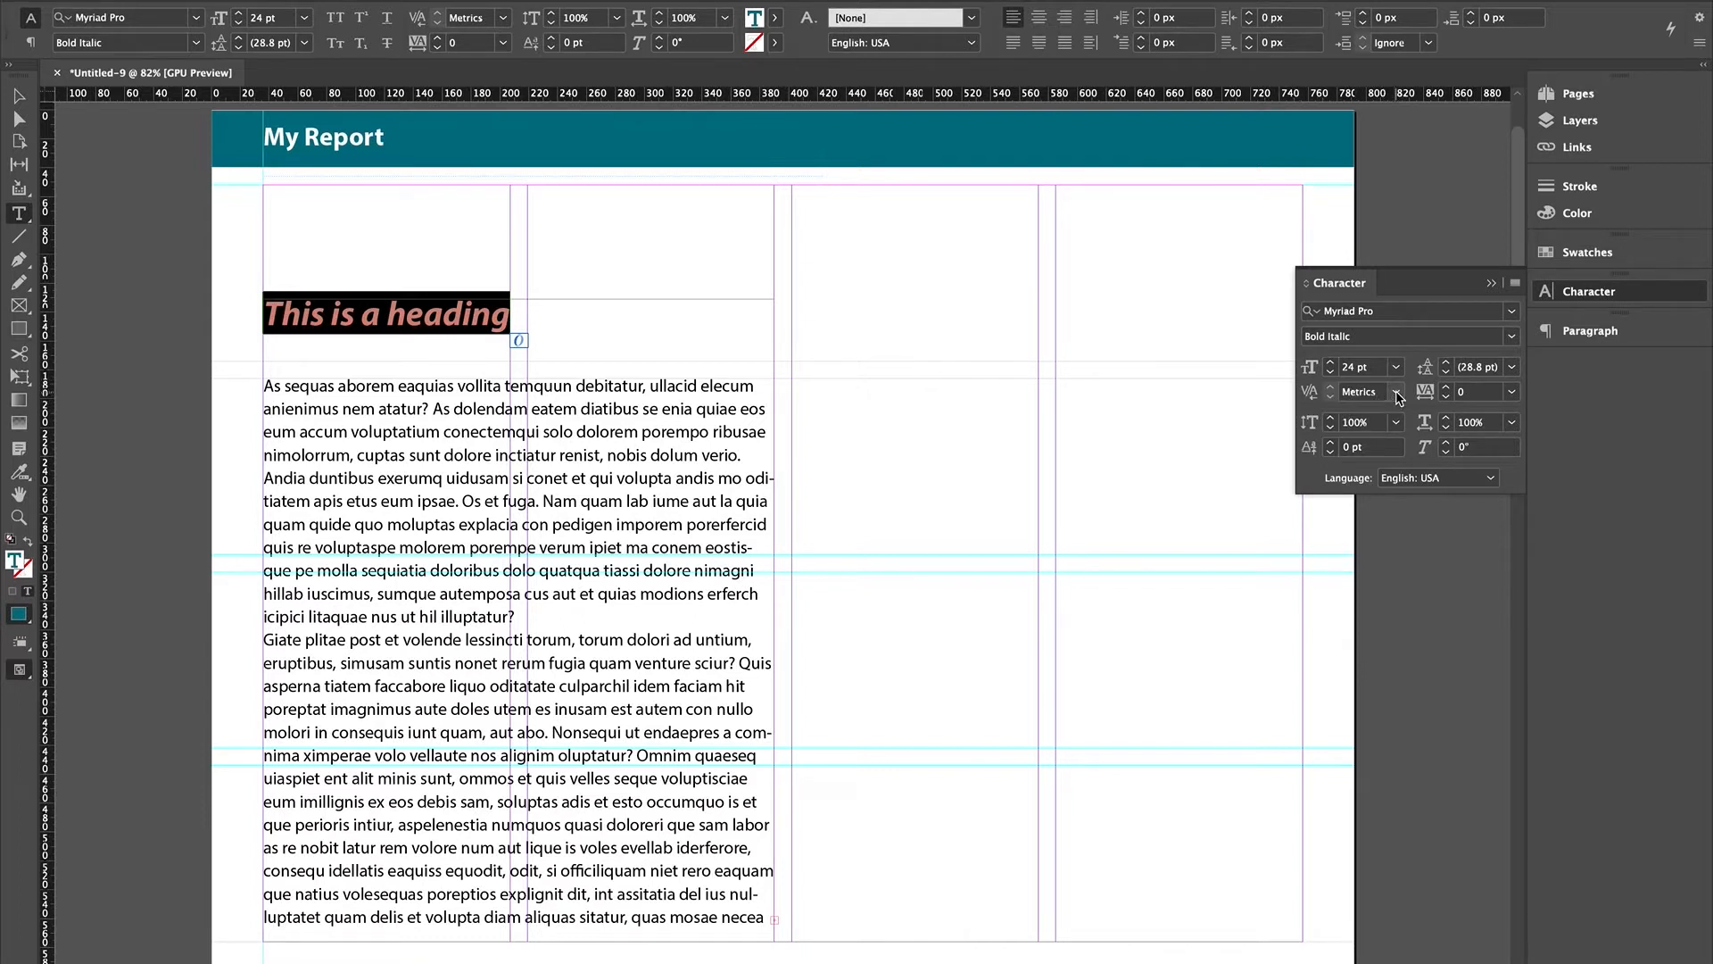
pyautogui.click(1398, 397)
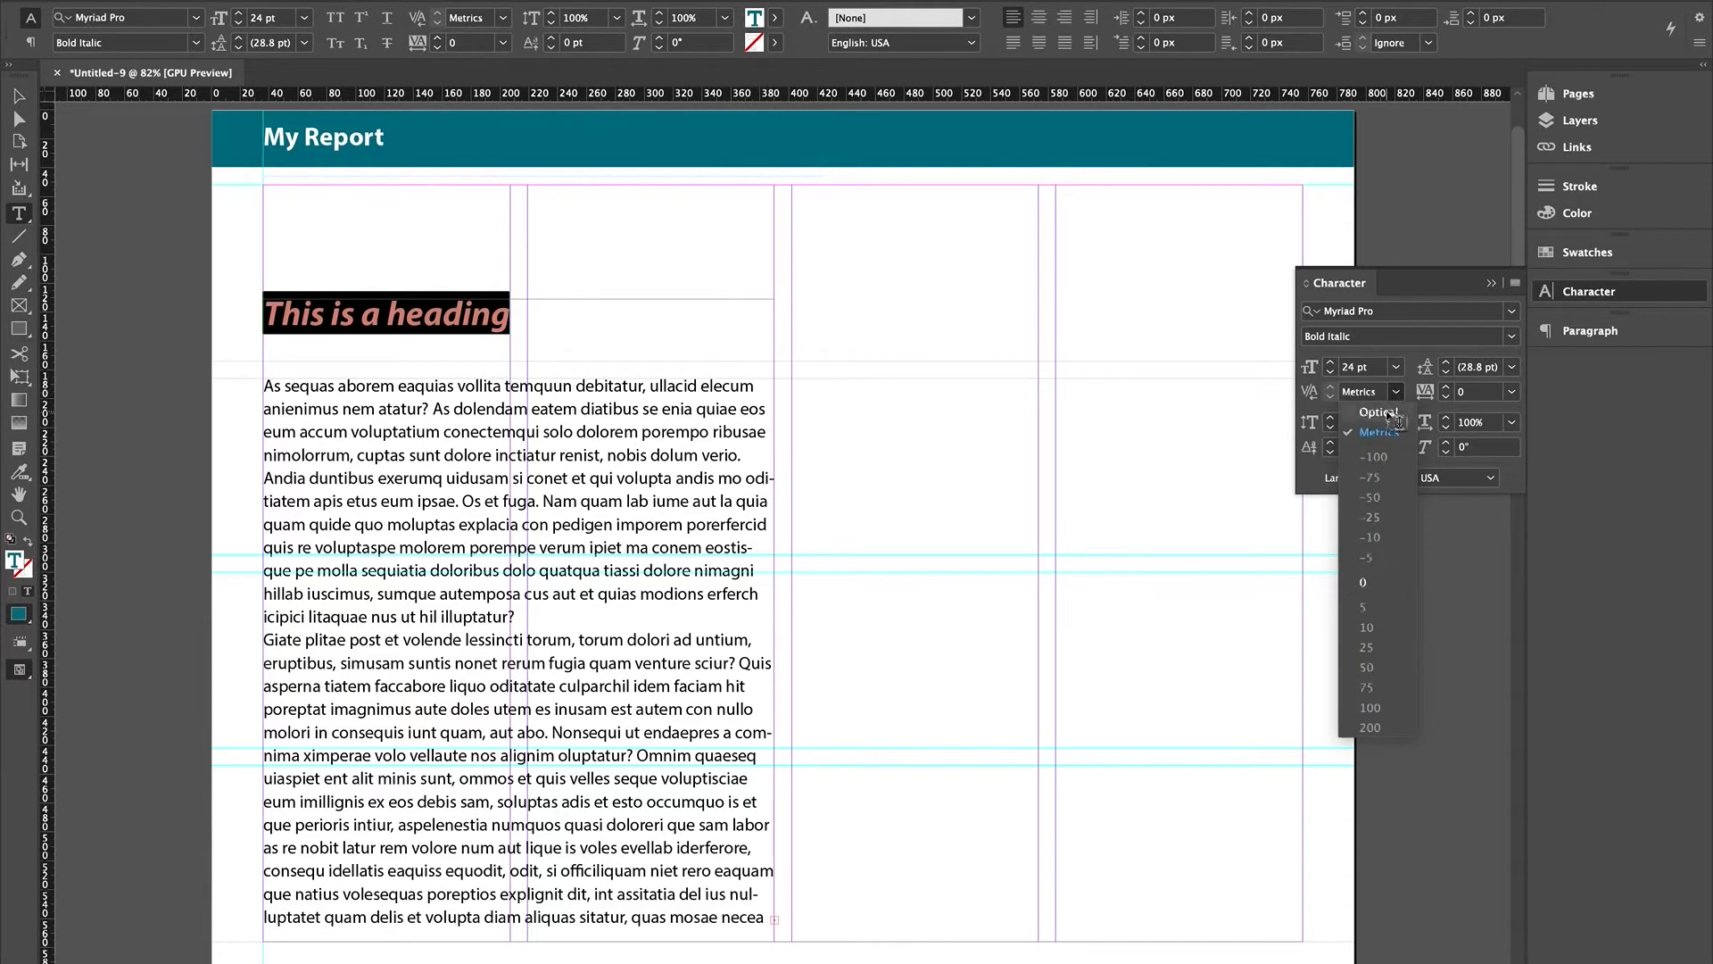
pyautogui.click(1388, 418)
pyautogui.click(557, 313)
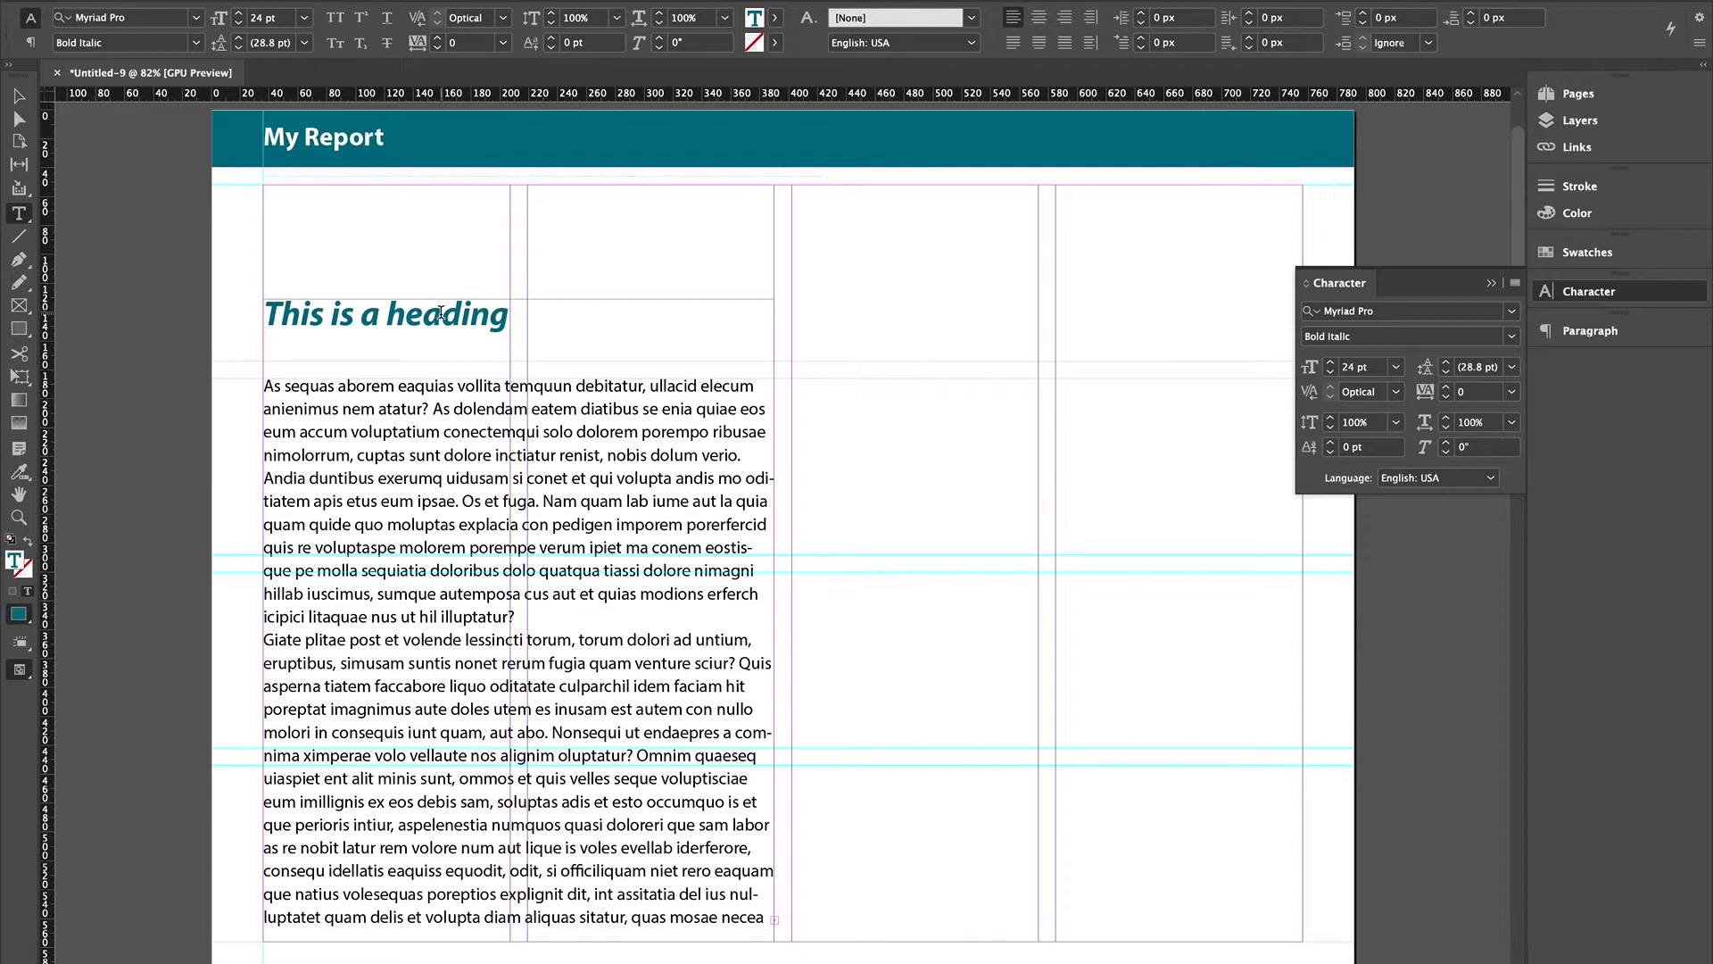
# - Tighten the kerning between the "a" and "d" of "heading" to -70
pyautogui.hotkey('ctrl', '=')
pyautogui.hotkey('ctrl', '=')
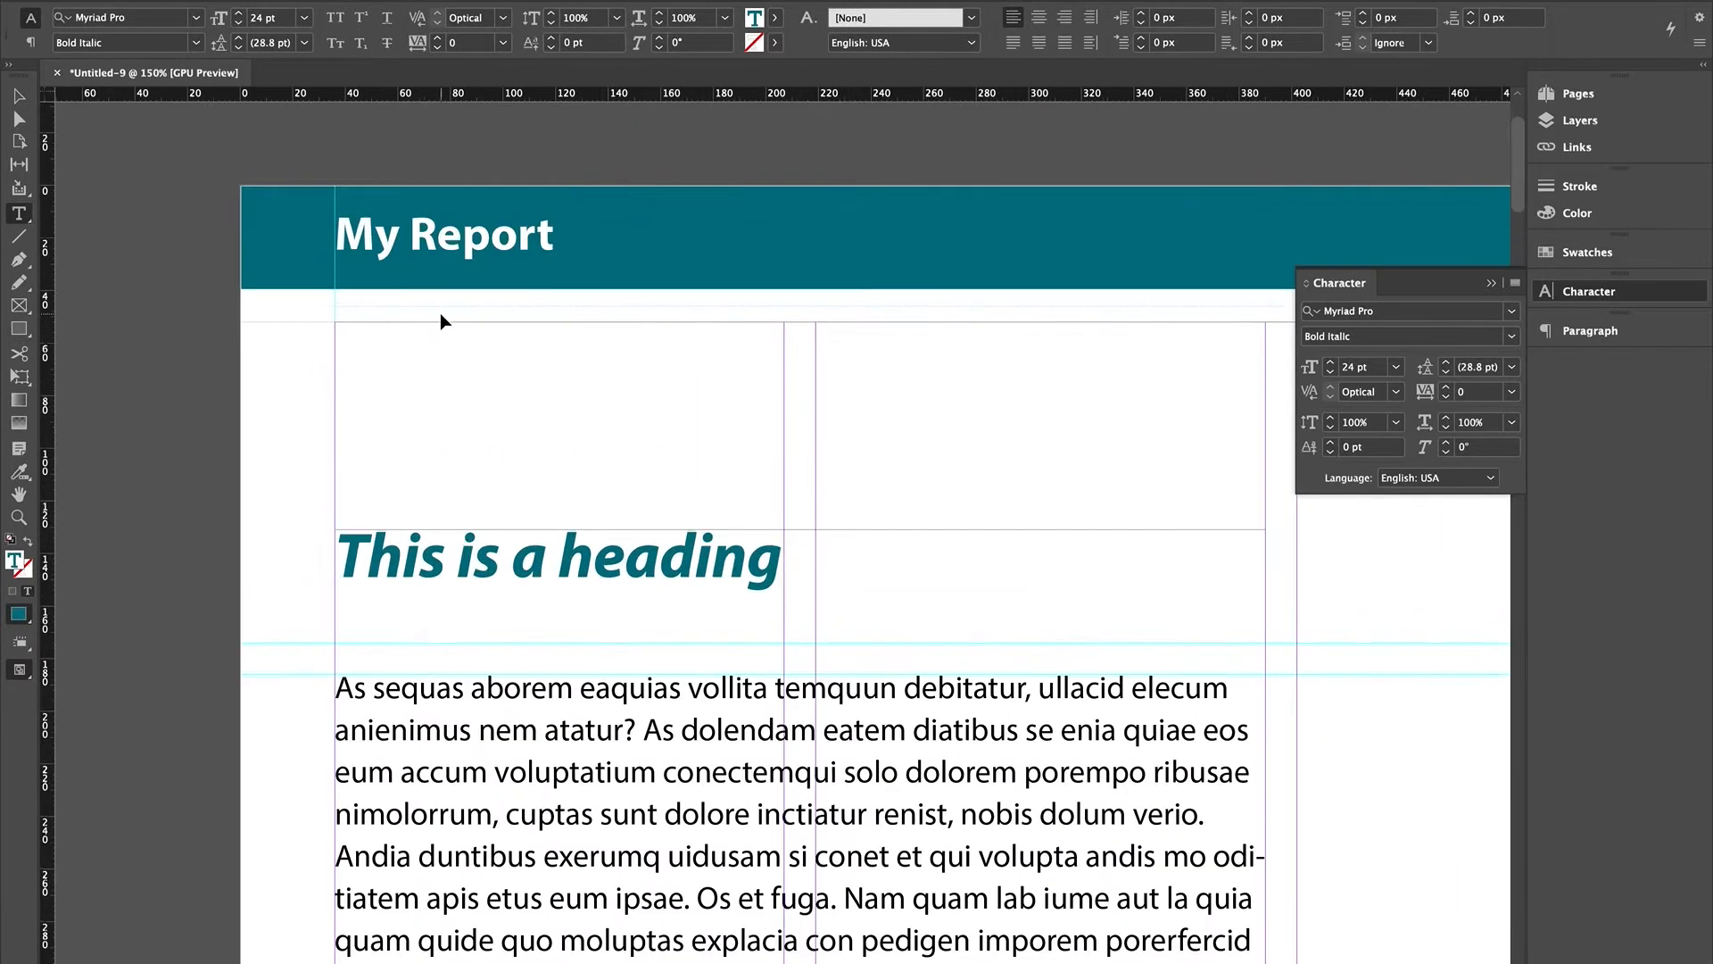
pyautogui.hotkey('ctrl', '=')
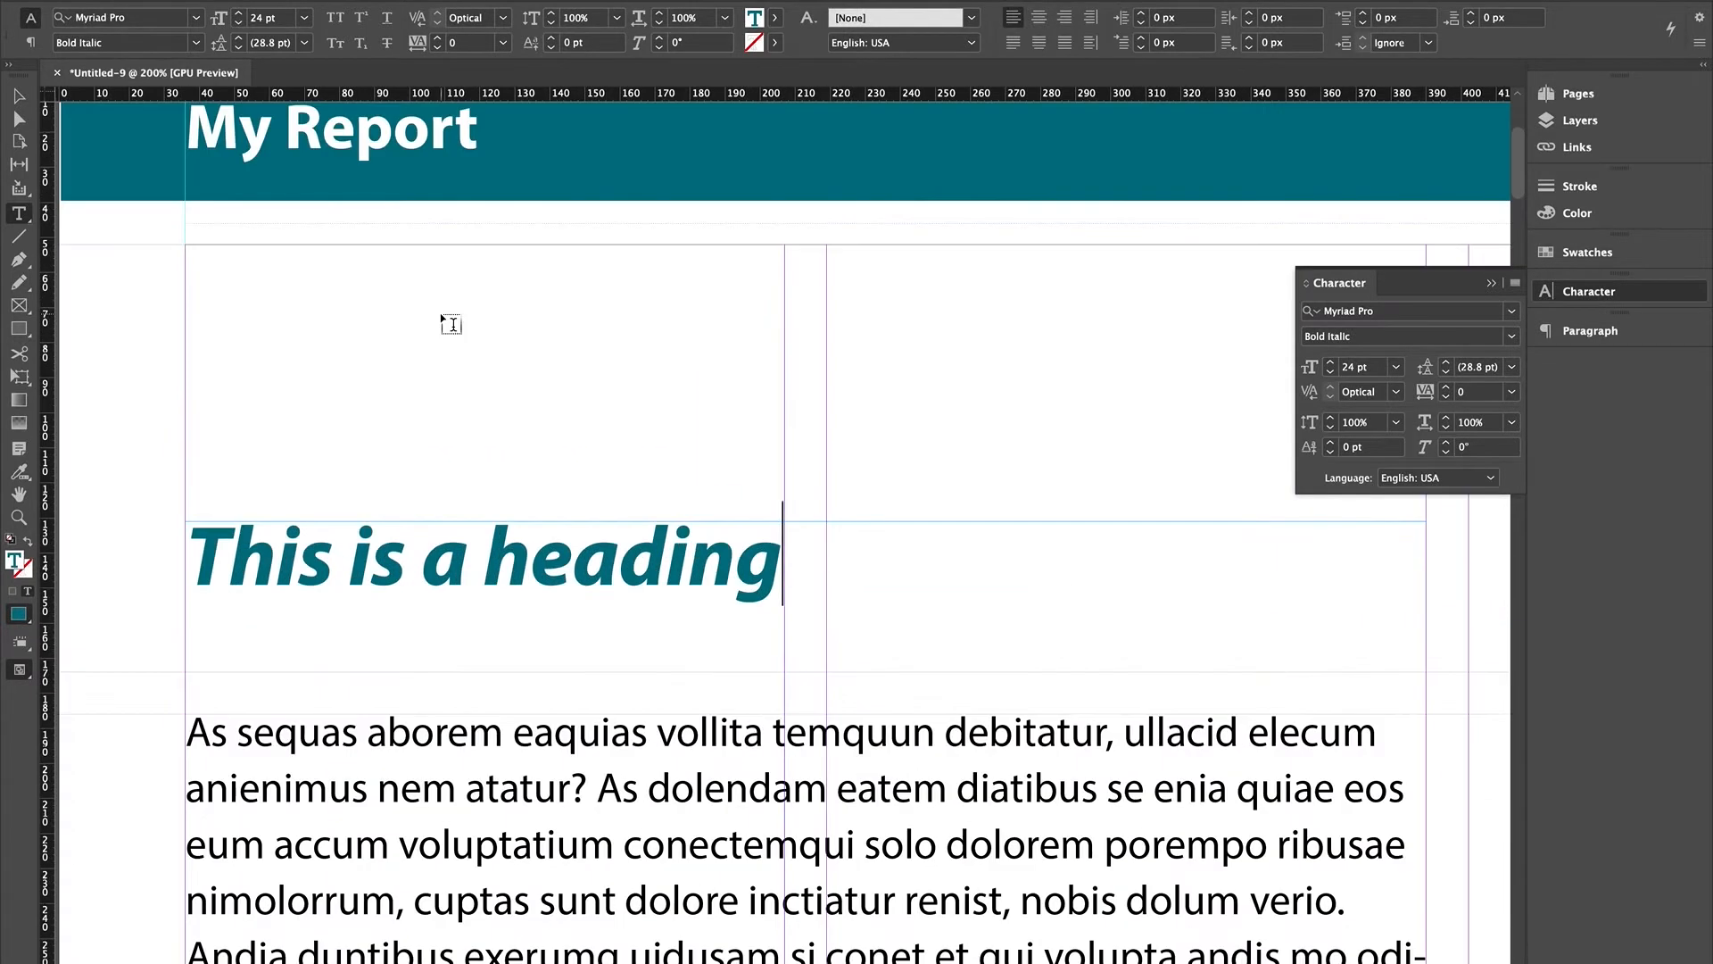
pyautogui.click(618, 562)
pyautogui.click(1331, 398)
pyautogui.click(1332, 398)
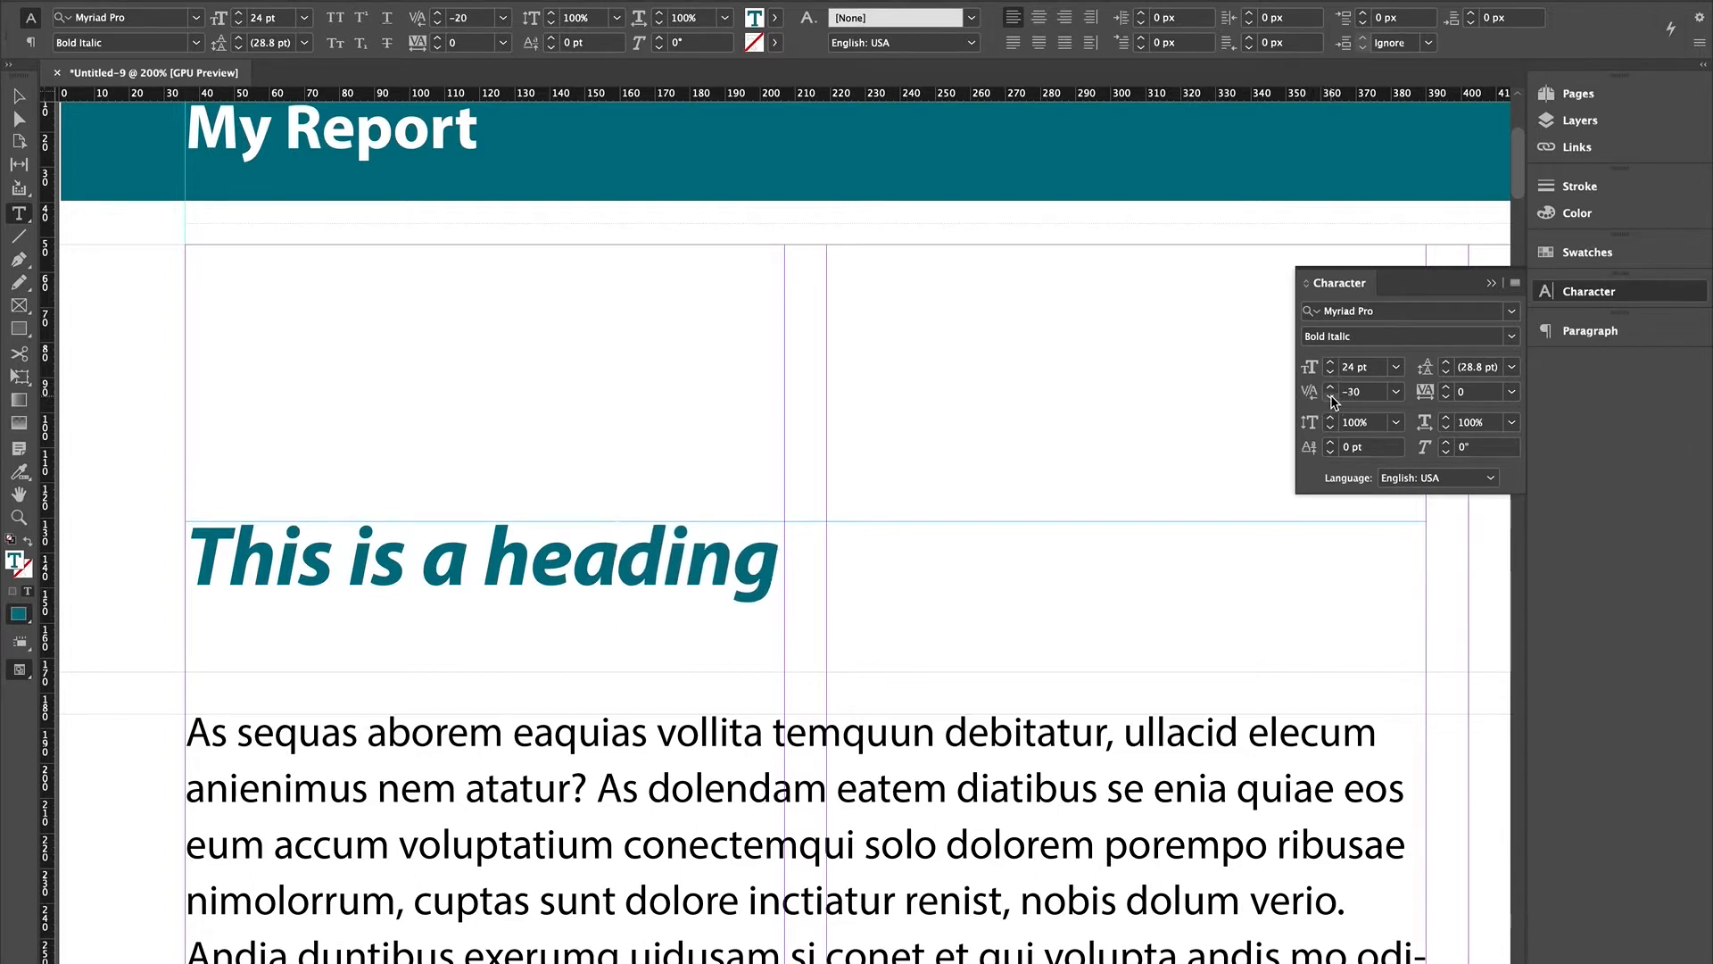
pyautogui.click(1331, 398)
pyautogui.click(1331, 398)
pyautogui.click(1332, 398)
pyautogui.click(1331, 398)
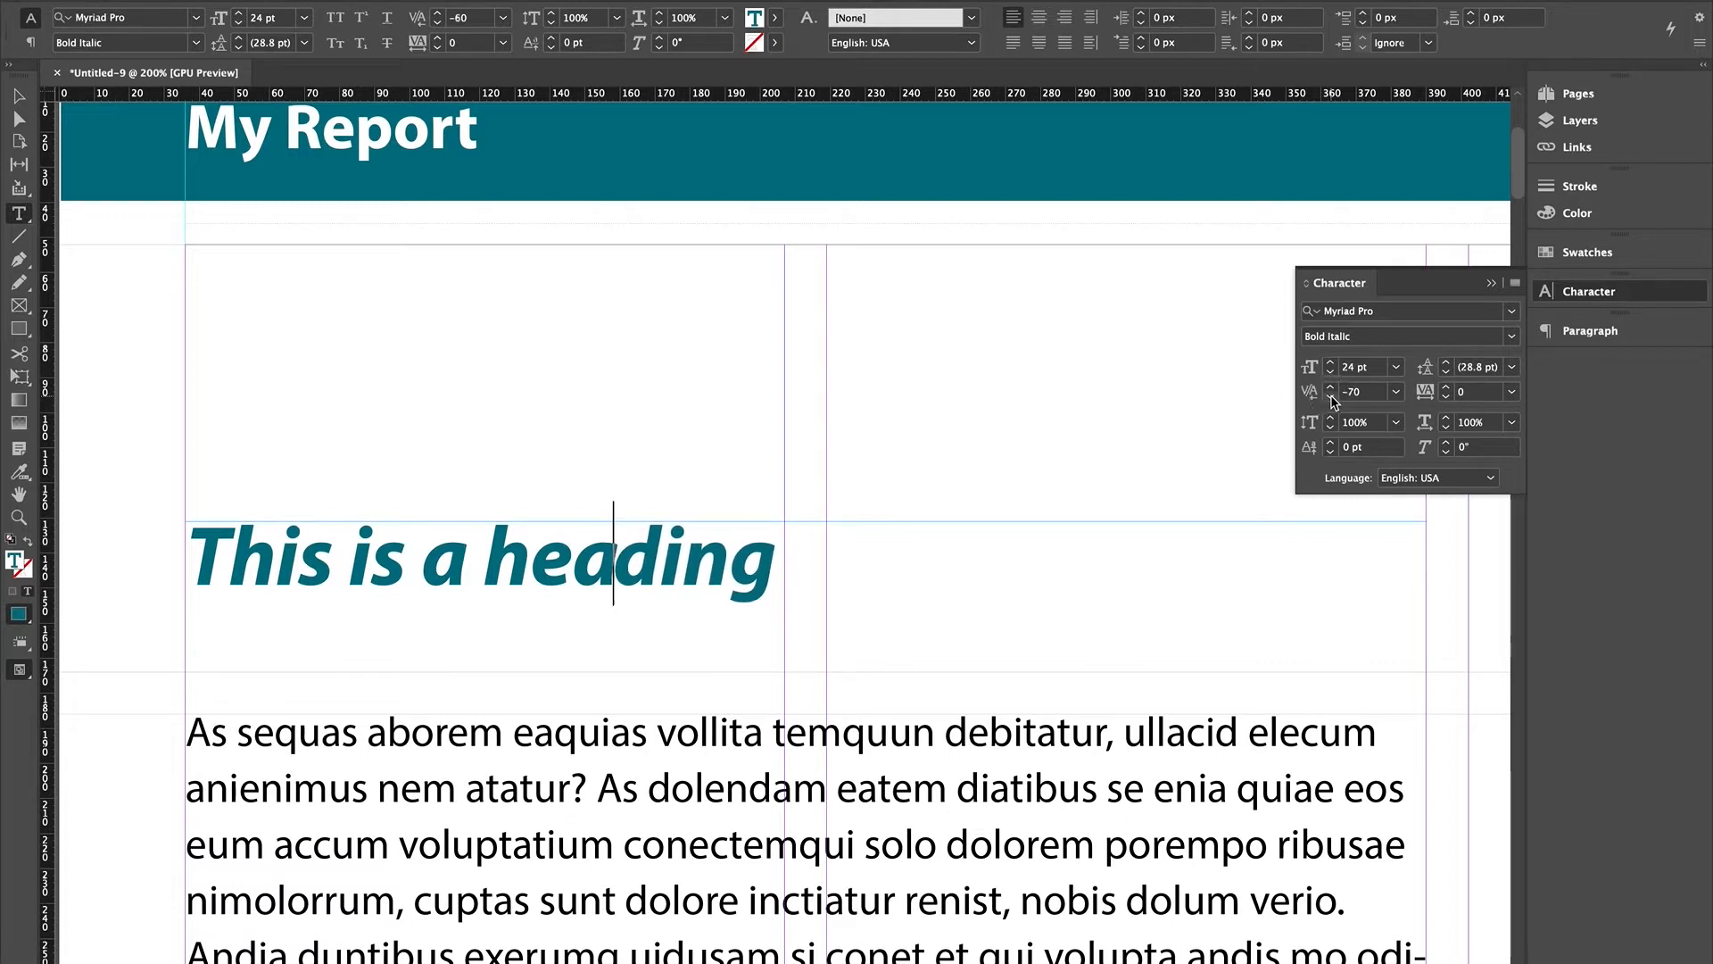
# - Loosen the kerning between the "a" and "d" of "heading" up to 10, and settle on -10
pyautogui.click(1331, 388)
pyautogui.click(1332, 388)
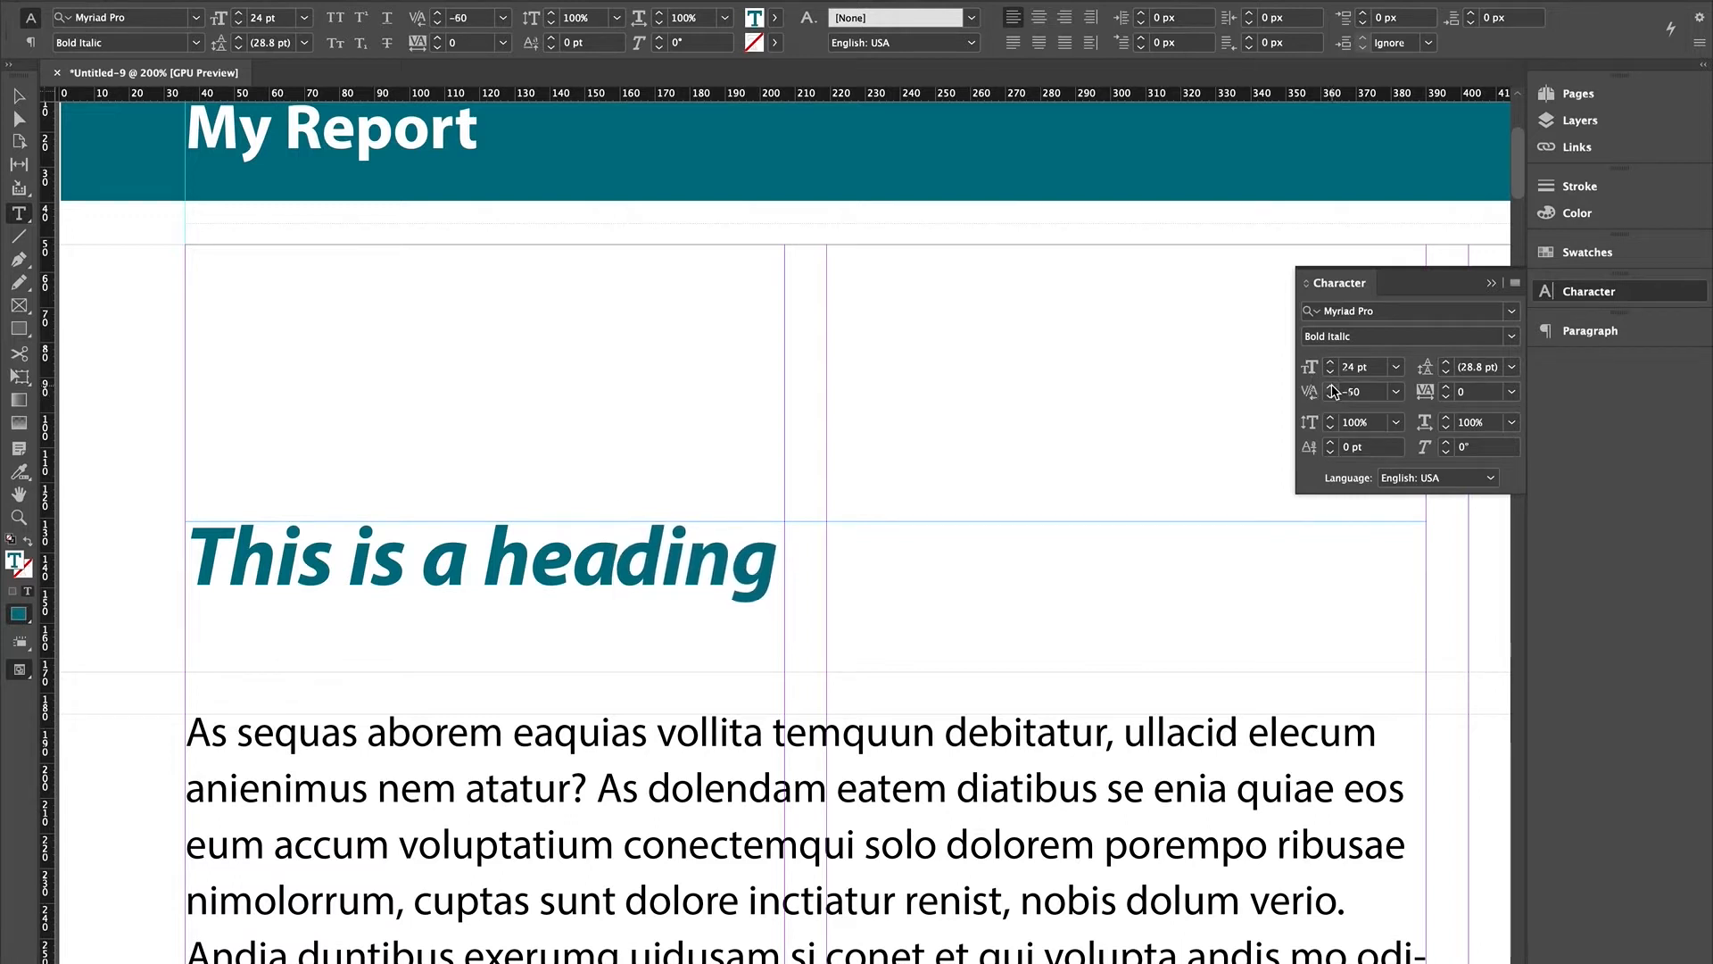
pyautogui.click(1331, 388)
pyautogui.click(1331, 388)
pyautogui.click(1331, 388)
pyautogui.click(1331, 388)
pyautogui.click(1331, 389)
pyautogui.click(1331, 388)
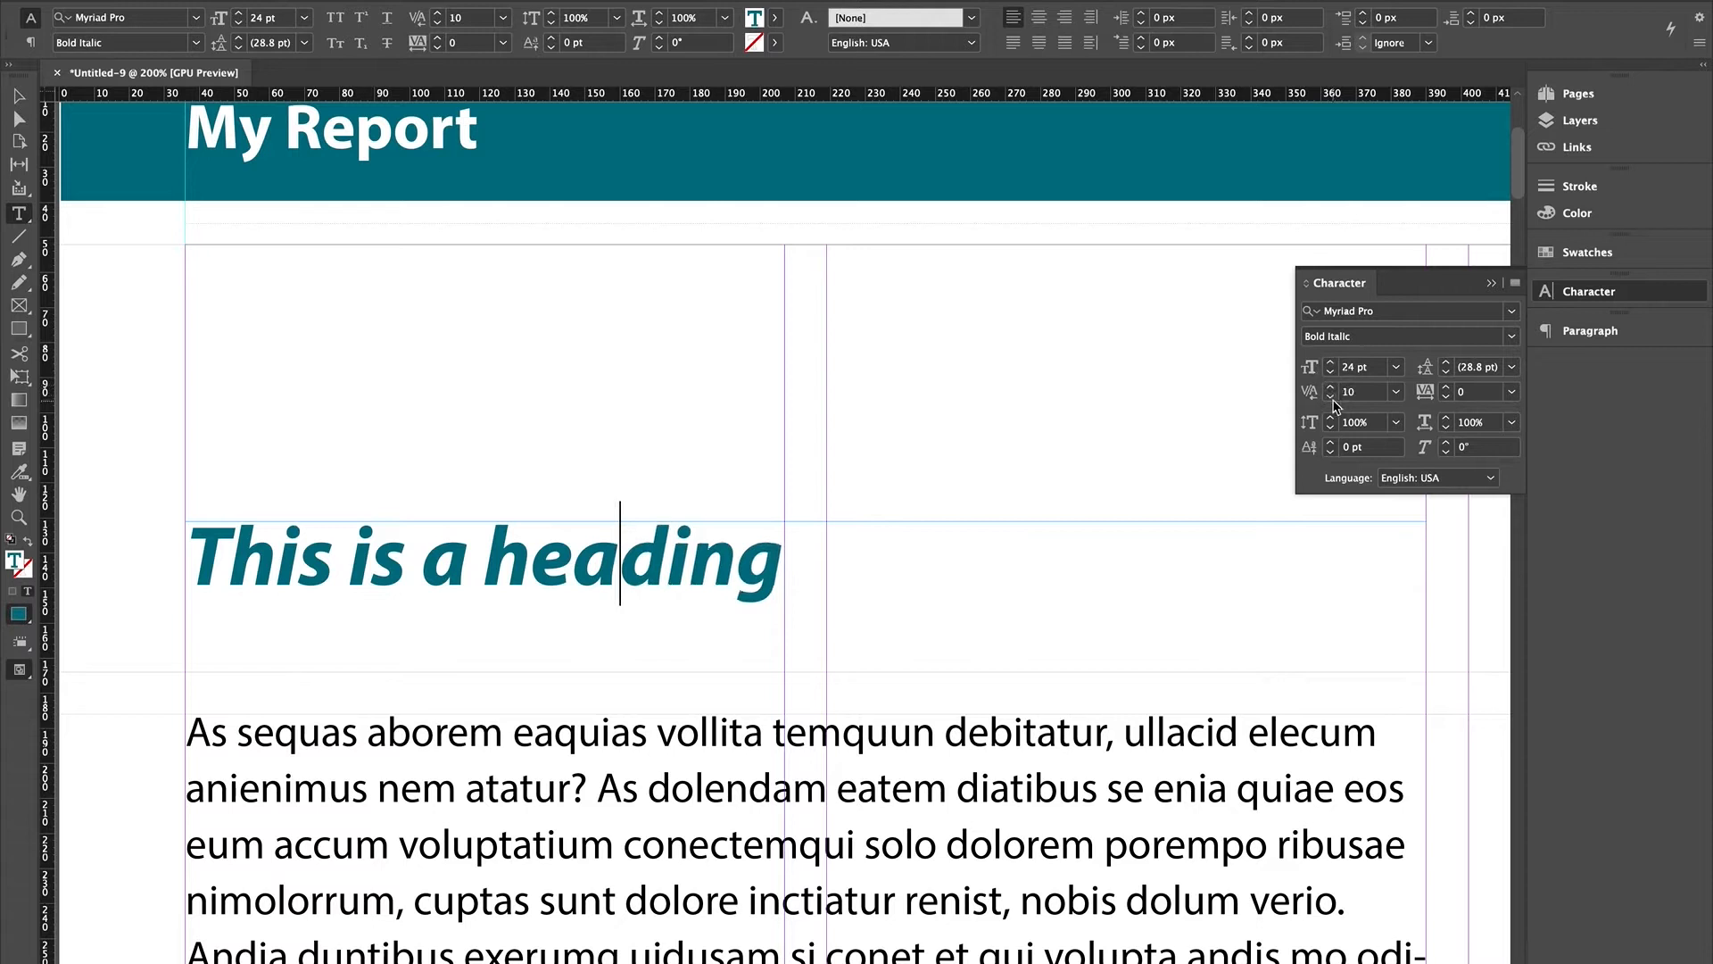
pyautogui.click(1331, 398)
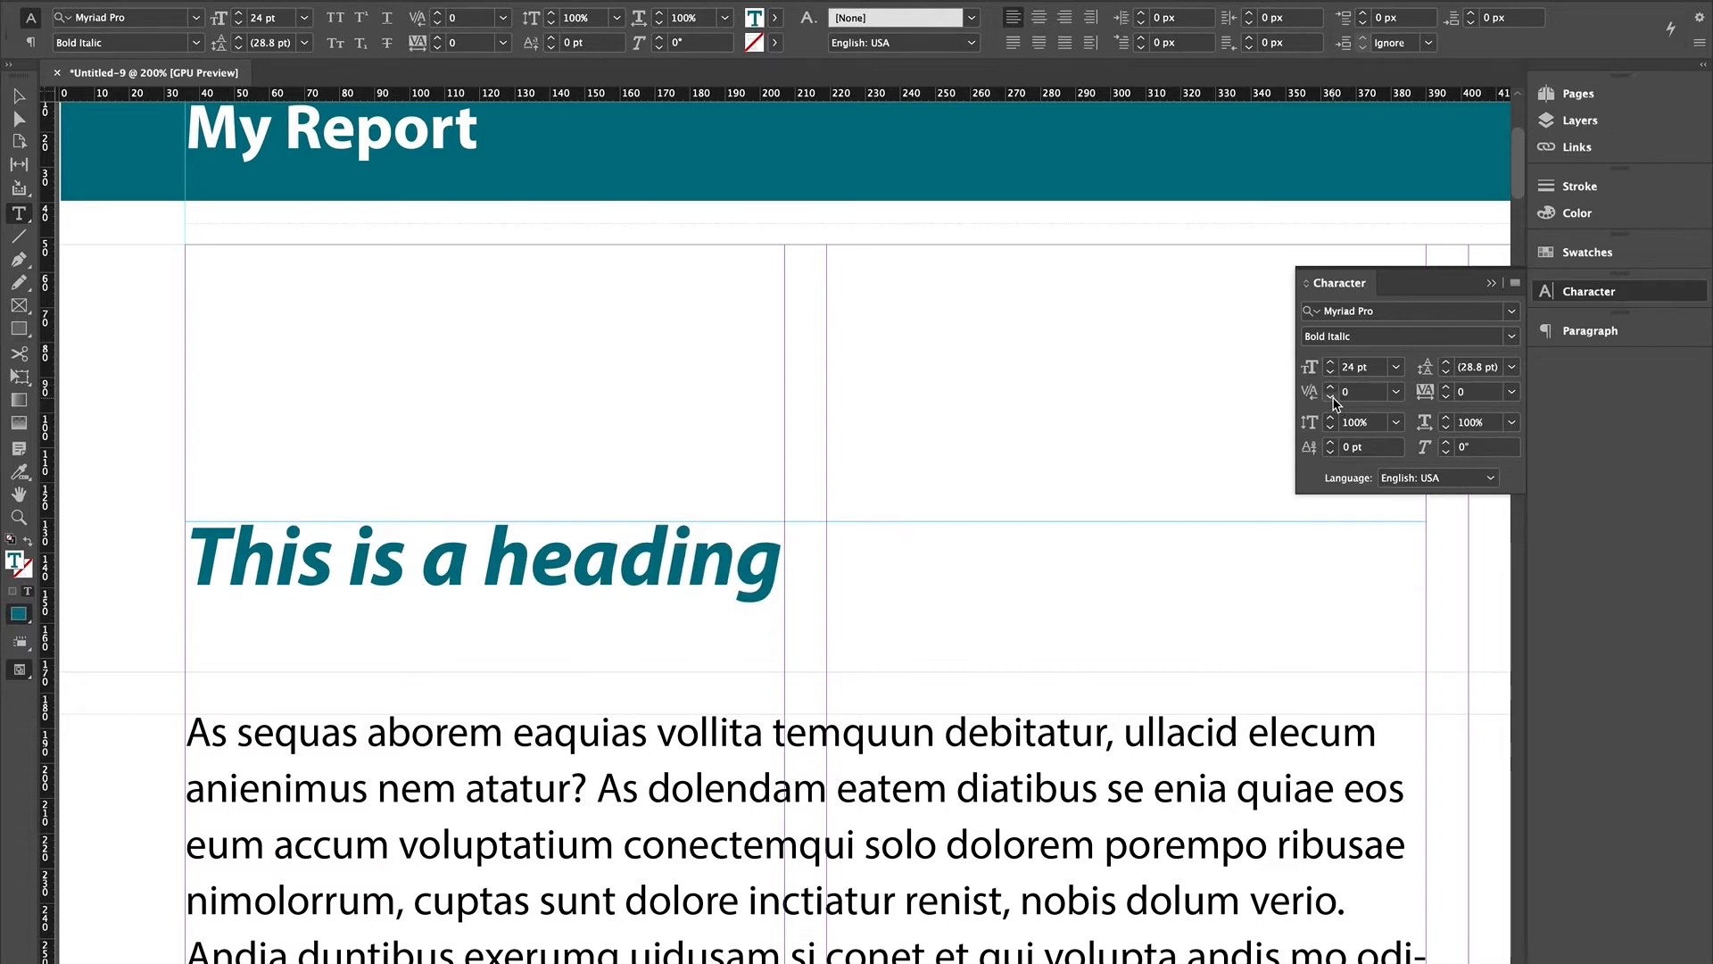
pyautogui.click(1331, 398)
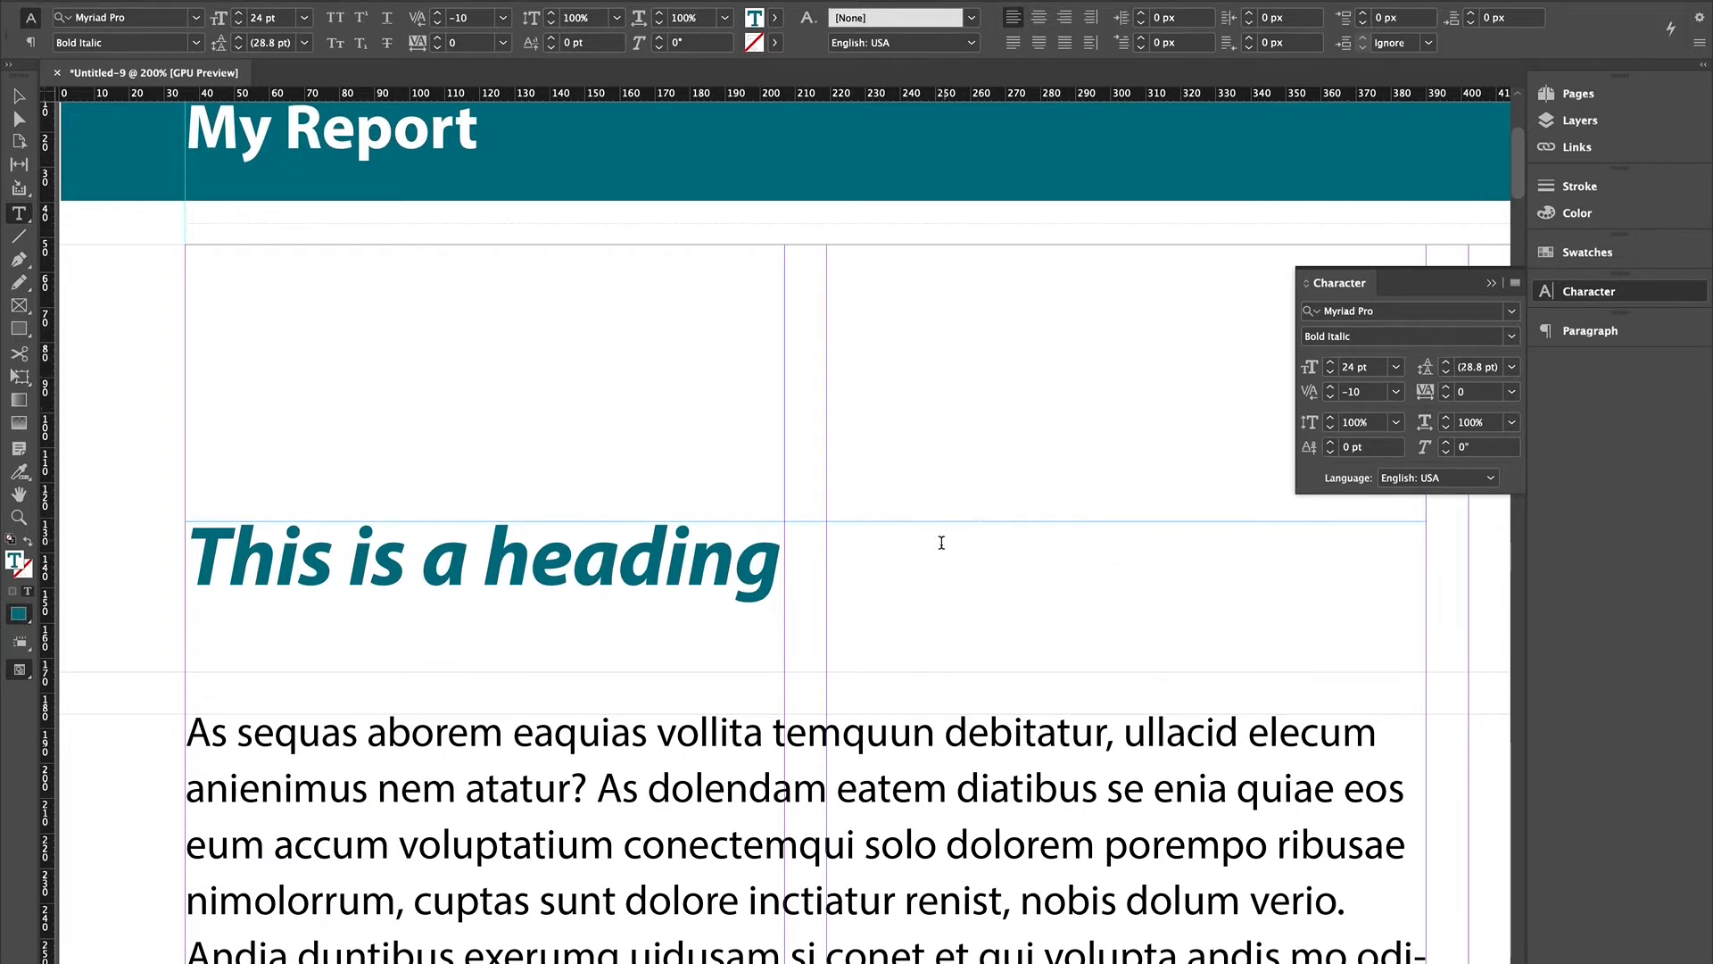
# - Increase the tracking of the whole "This is a heading" line to 50
pyautogui.moveTo(784, 564); pyautogui.dragTo(206, 562)
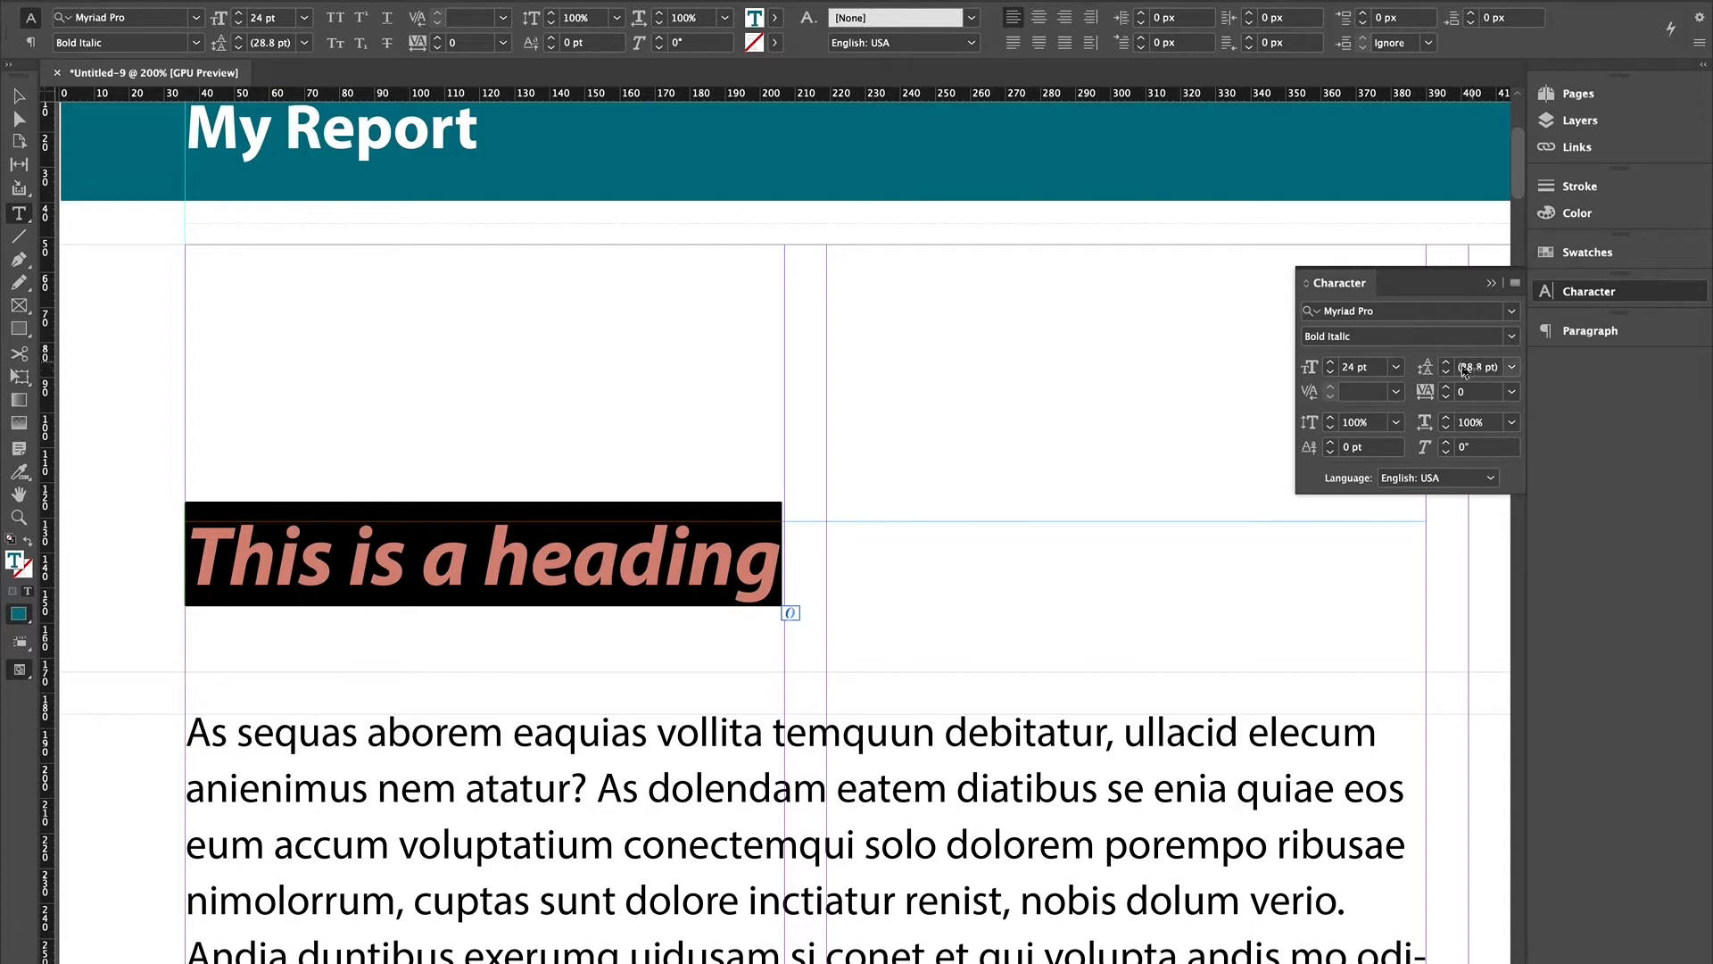
pyautogui.click(1446, 388)
pyautogui.click(1446, 388)
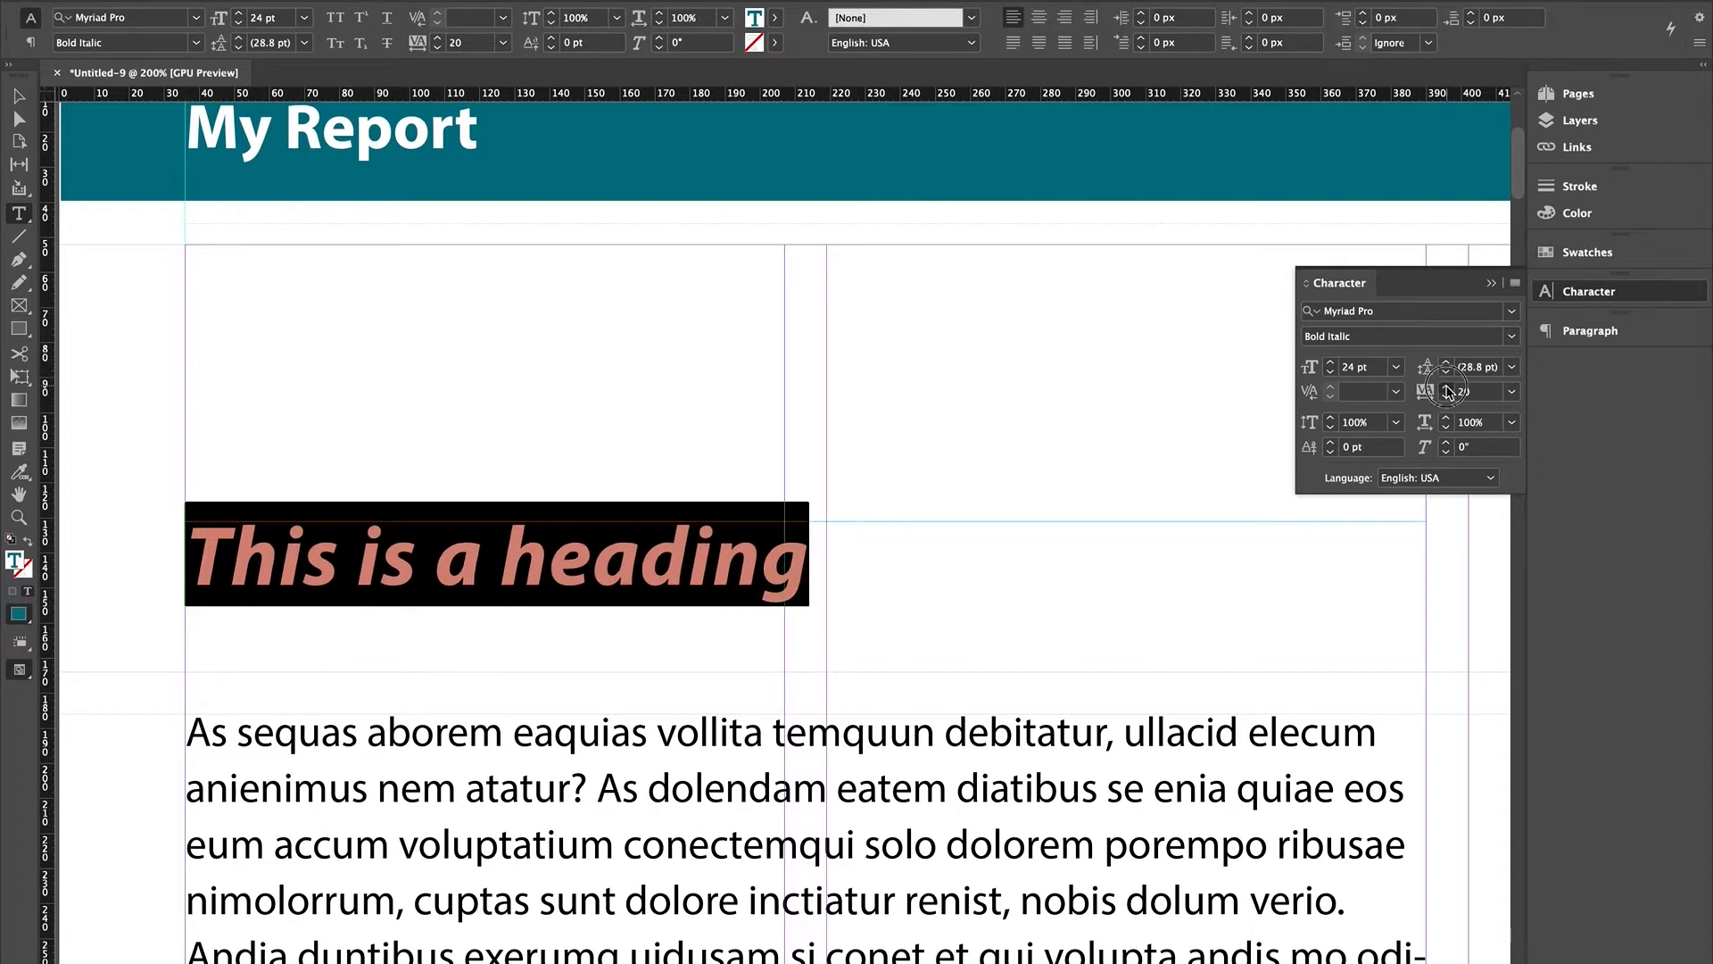
pyautogui.click(1446, 387)
pyautogui.click(1446, 387)
pyautogui.click(1447, 387)
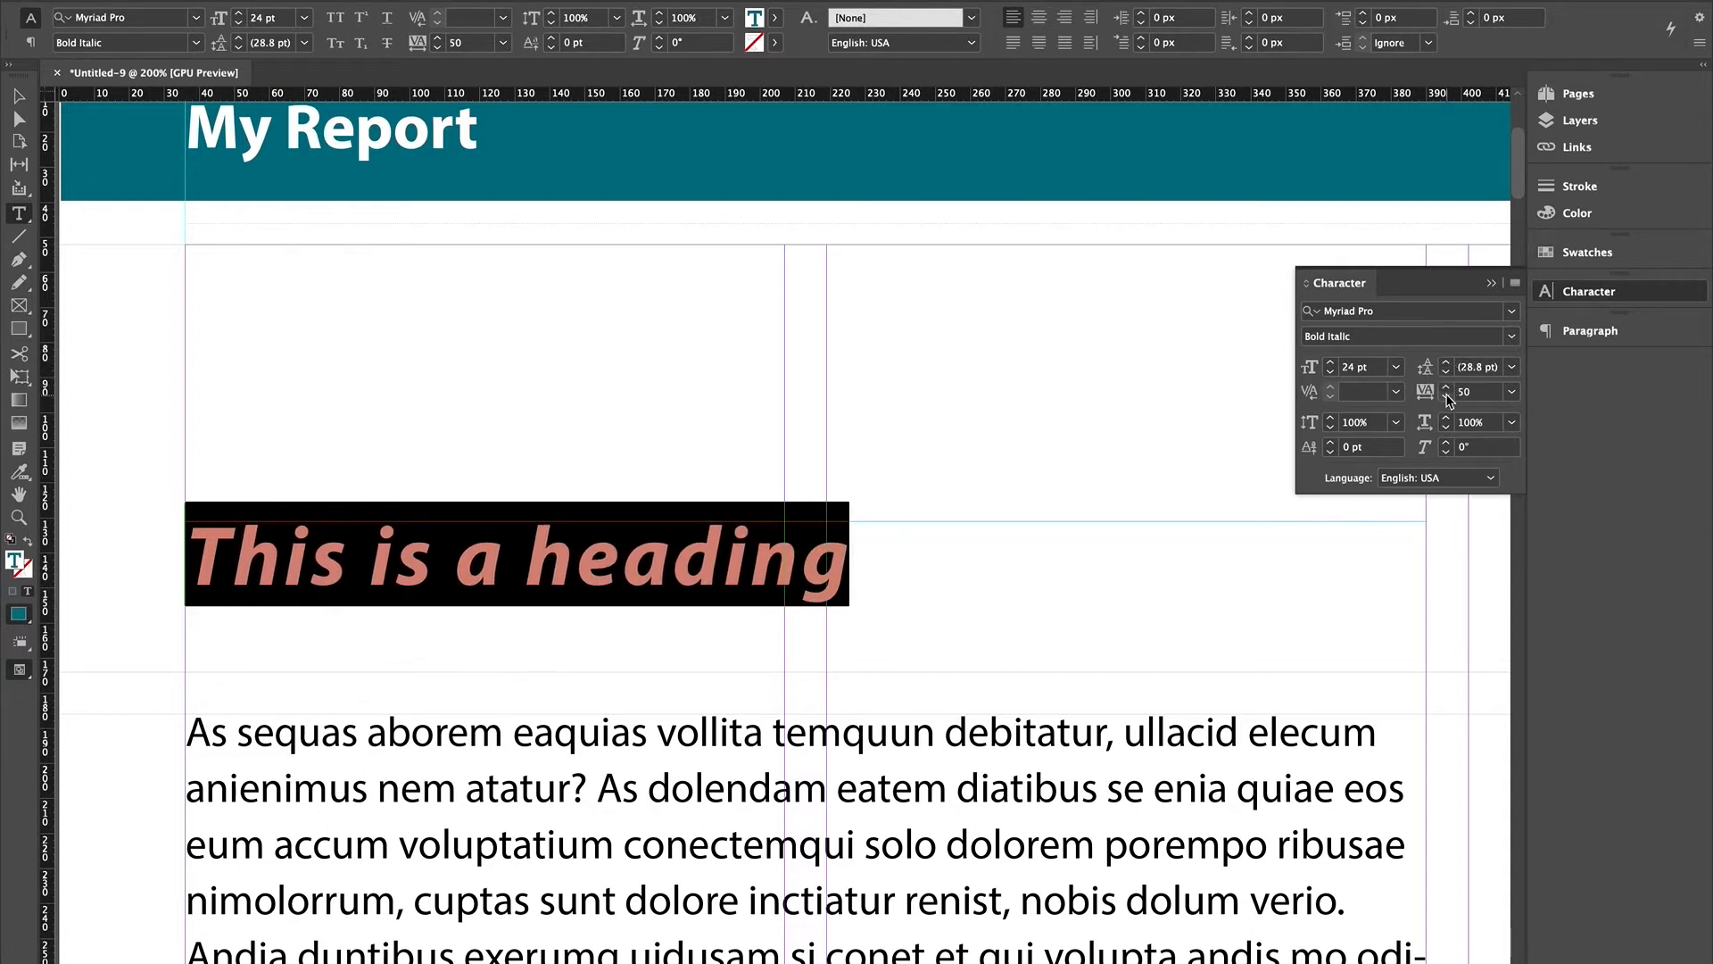
# - Return the heading's tracking to 0, deselect the text and collapse the Character panel
pyautogui.click(1447, 397)
pyautogui.click(1446, 397)
pyautogui.click(1446, 397)
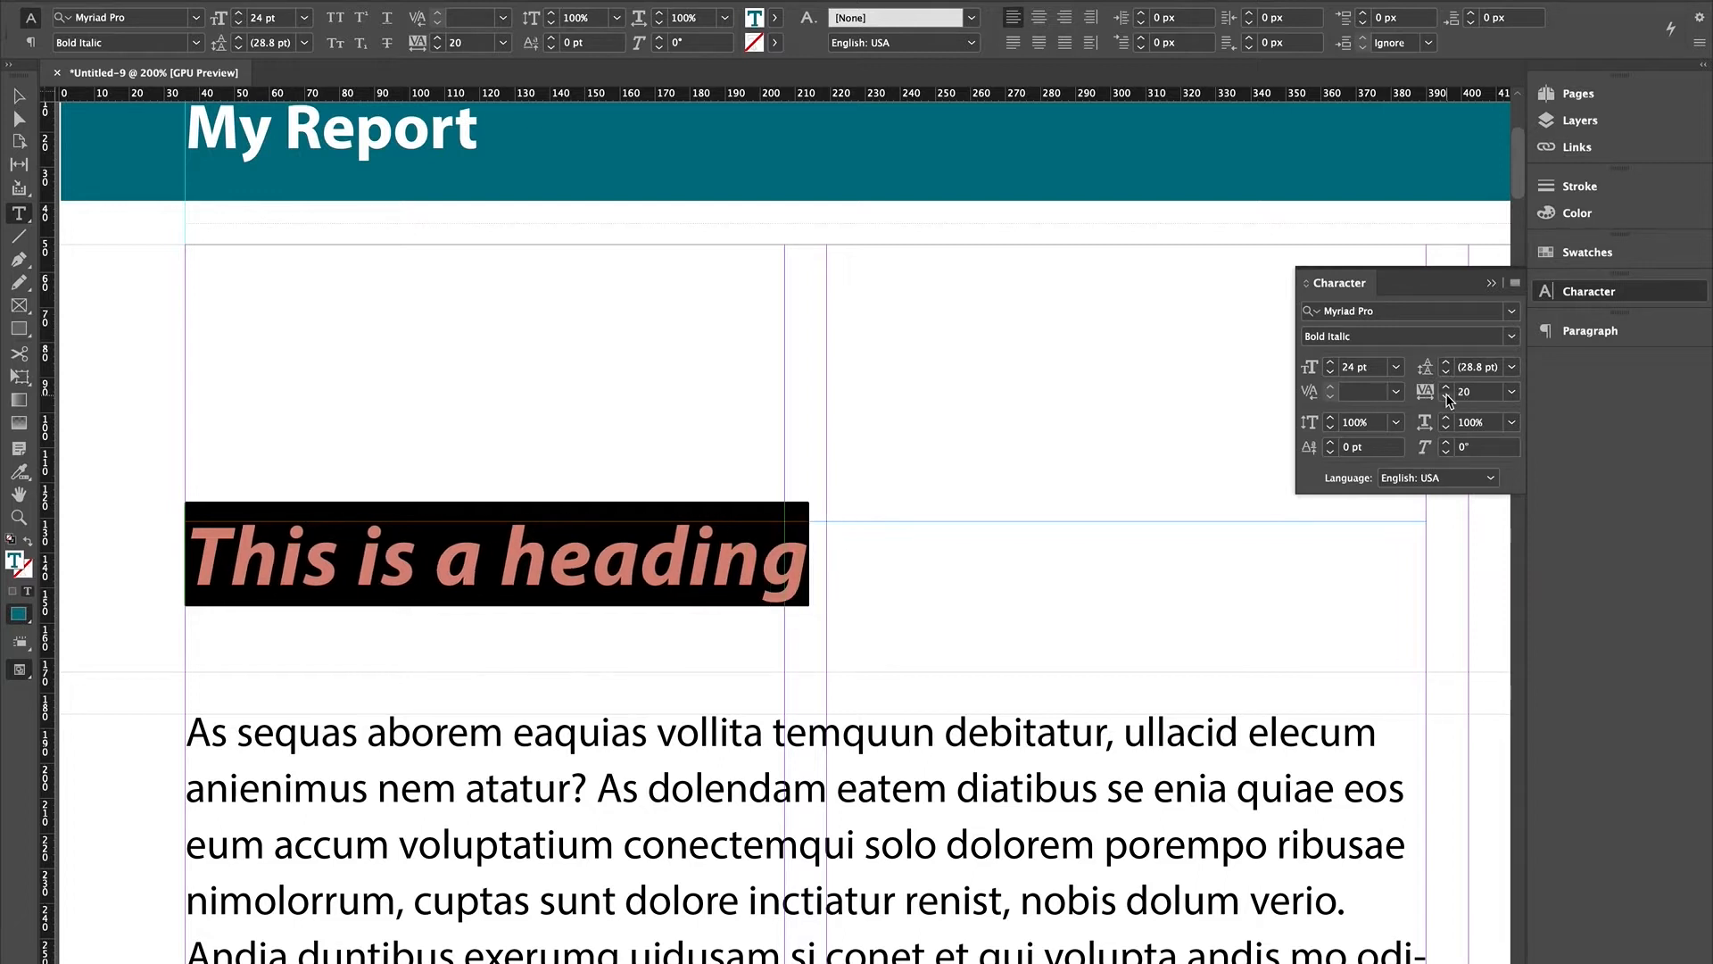
pyautogui.click(1446, 397)
pyautogui.click(1447, 397)
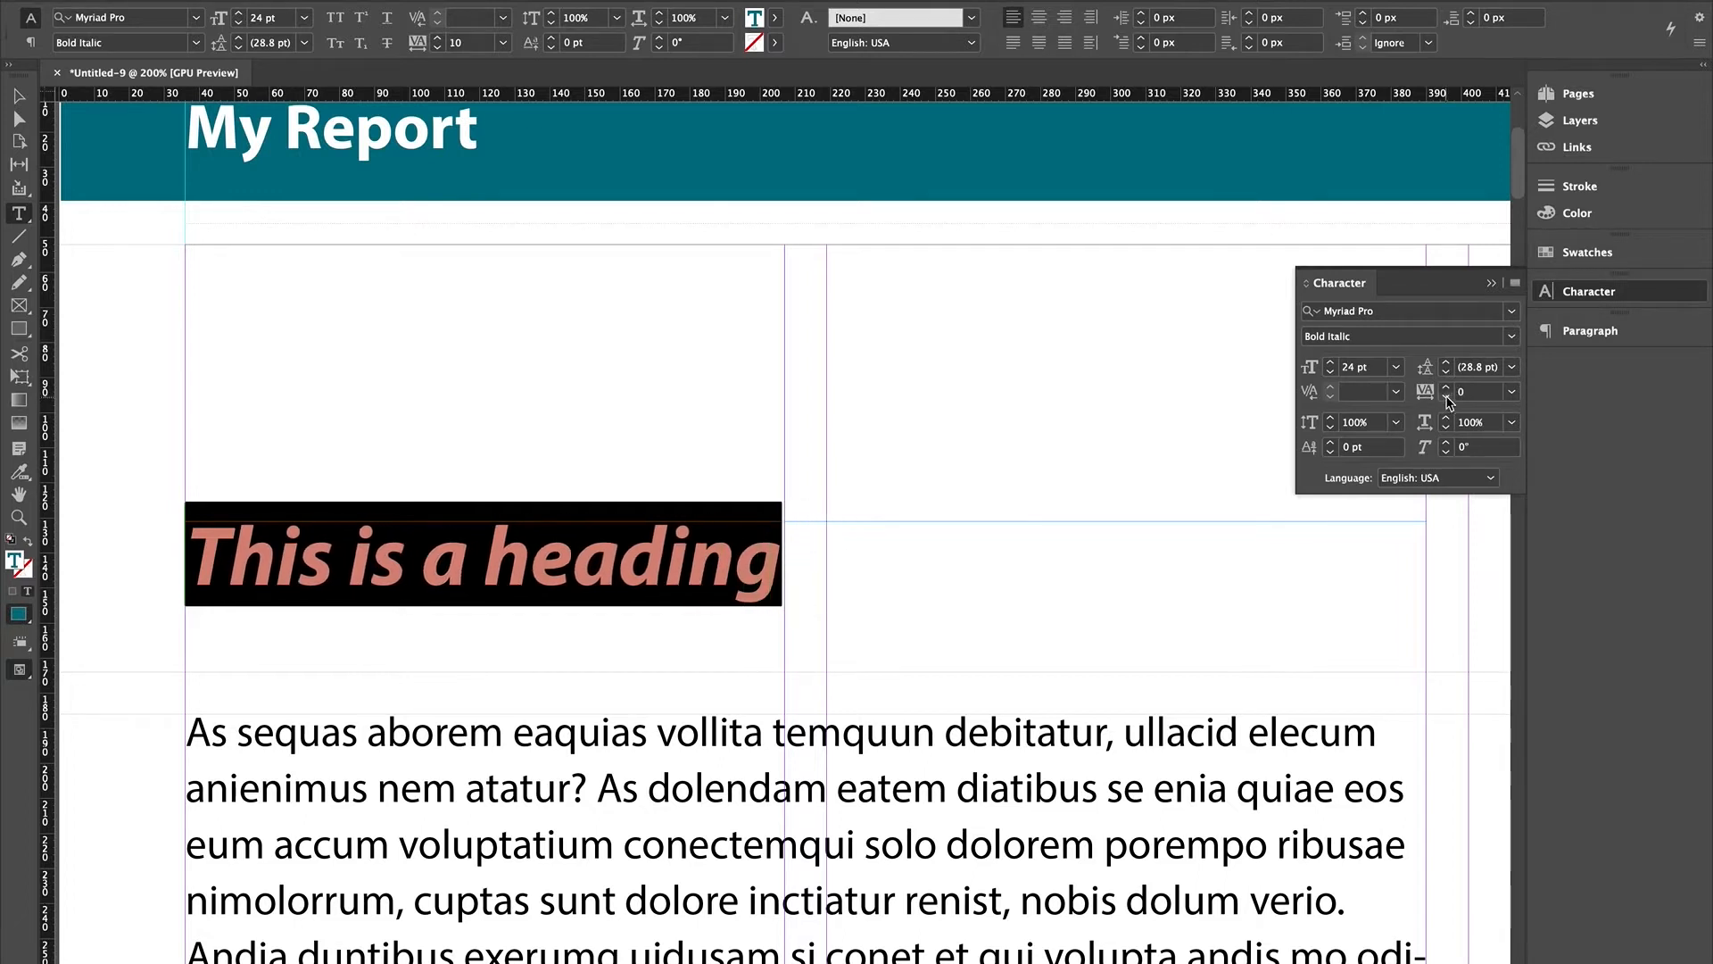
pyautogui.click(1121, 583)
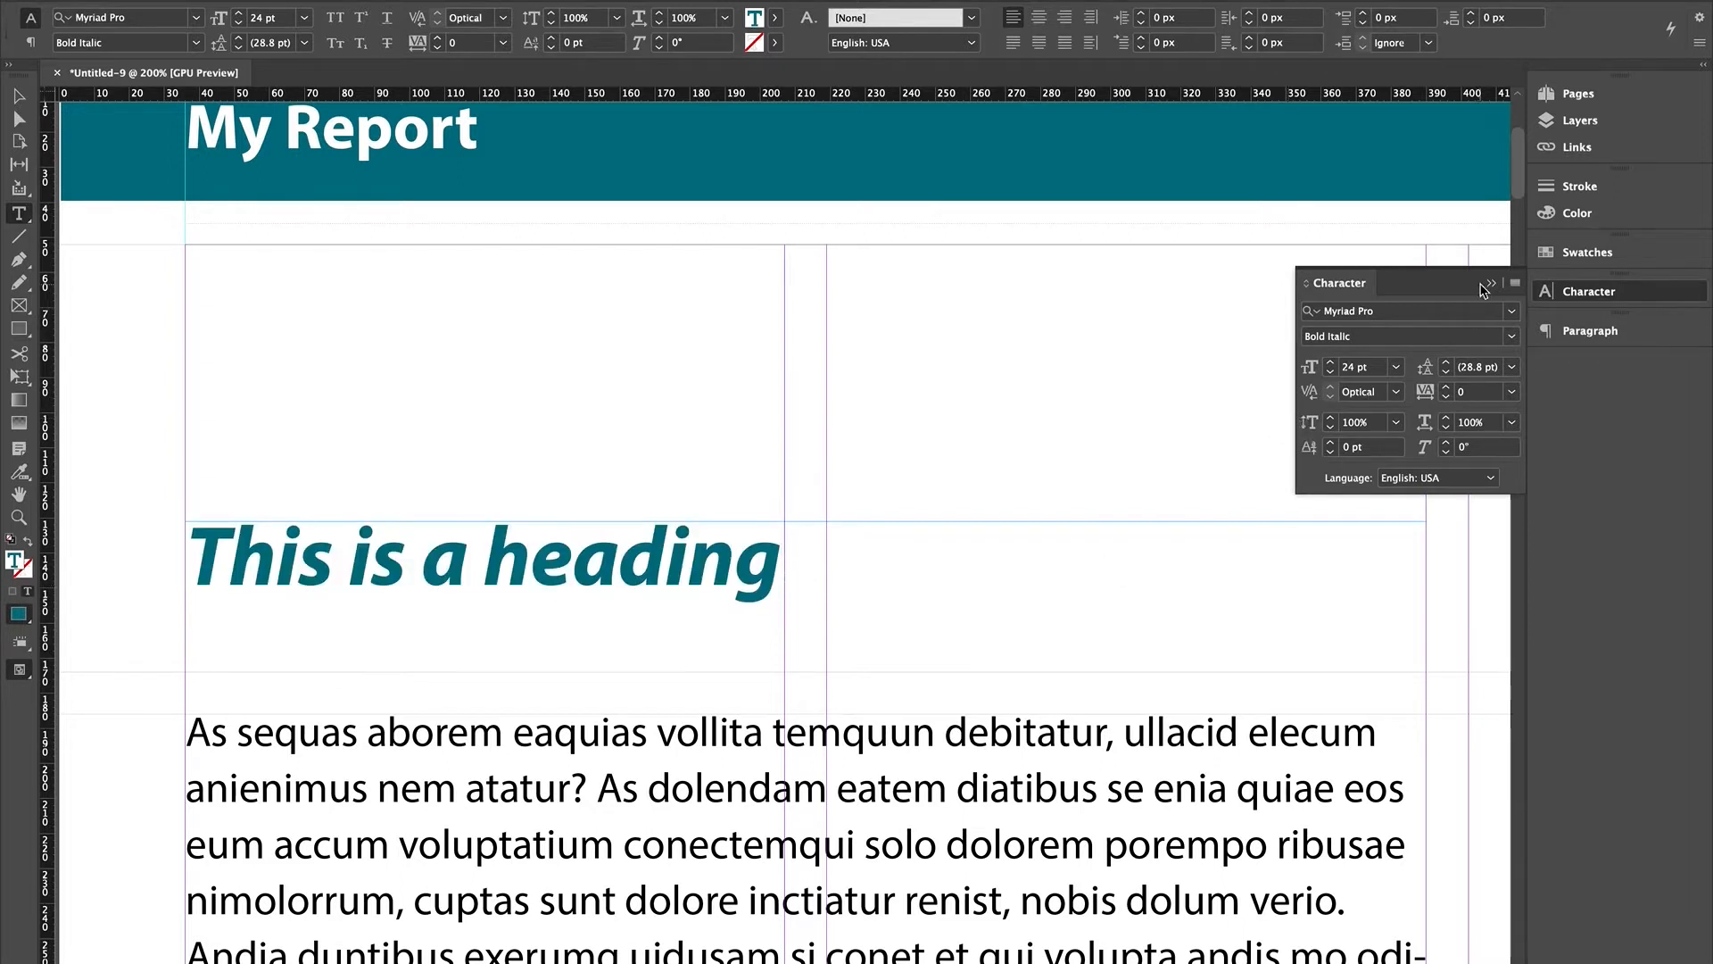
pyautogui.click(1489, 284)
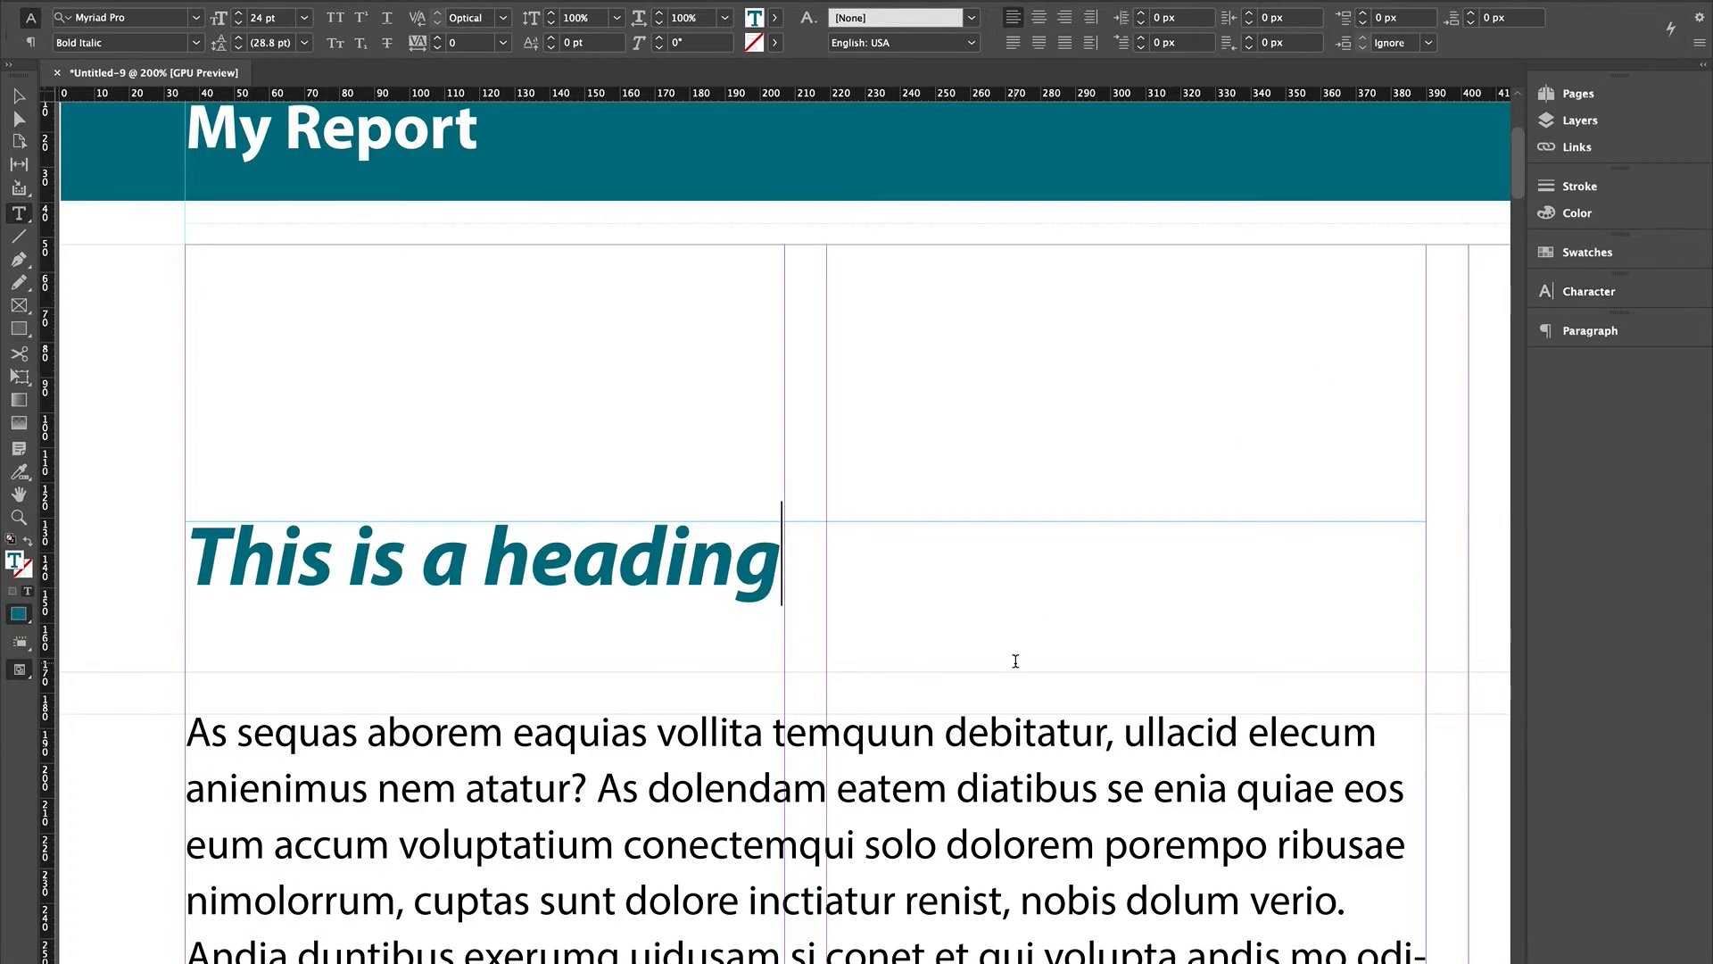
# - Select all of the body text below the heading and display its paragraph formatting options
pyautogui.scroll(-10, 1015, 660)
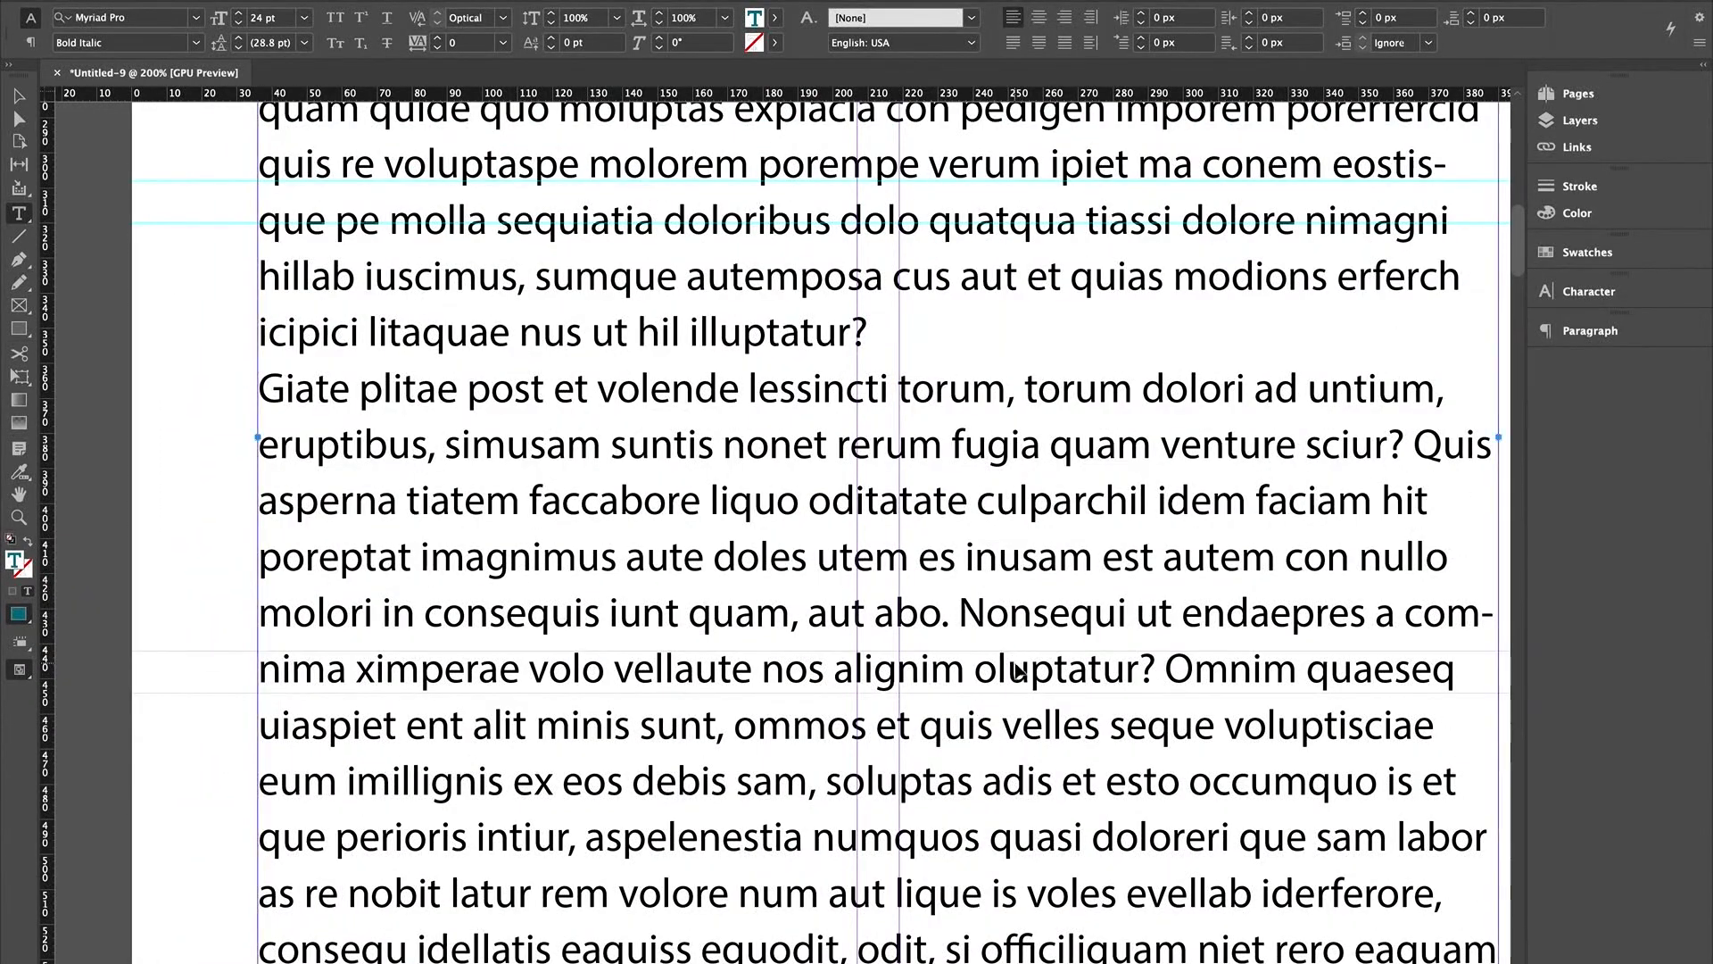
pyautogui.hotkey('ctrl', '-')
pyautogui.hotkey('ctrl', '-')
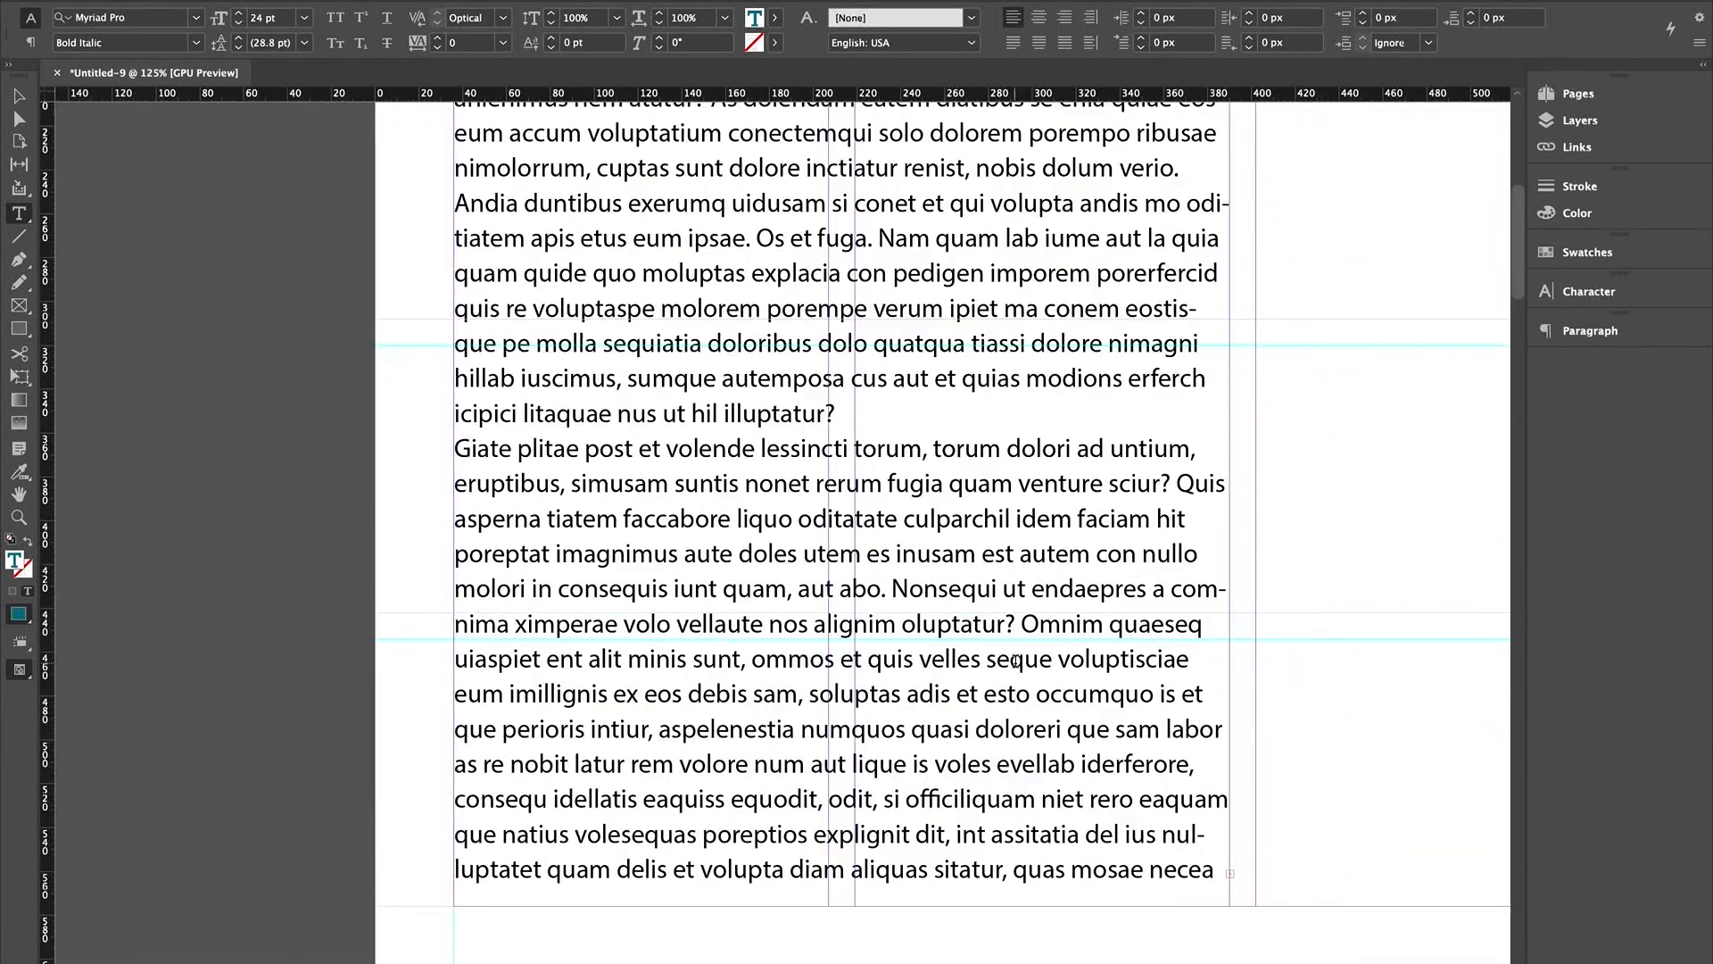
pyautogui.scroll(5, 926, 513)
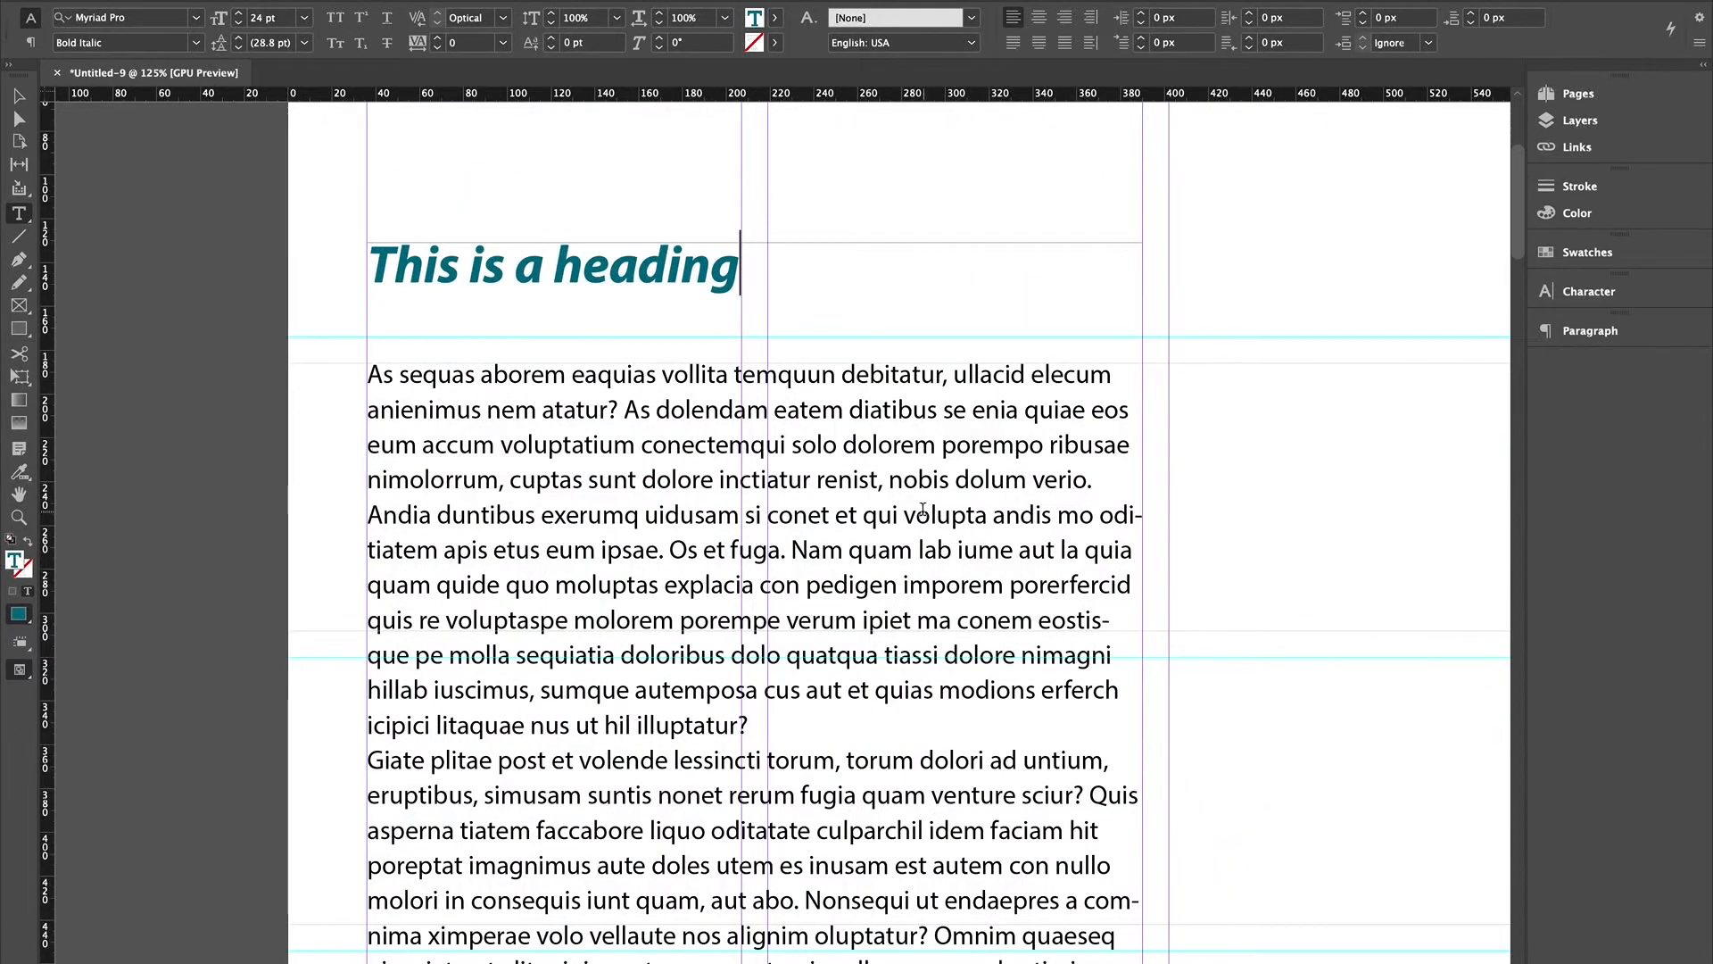
pyautogui.scroll(-3, 922, 510)
pyautogui.click(776, 386)
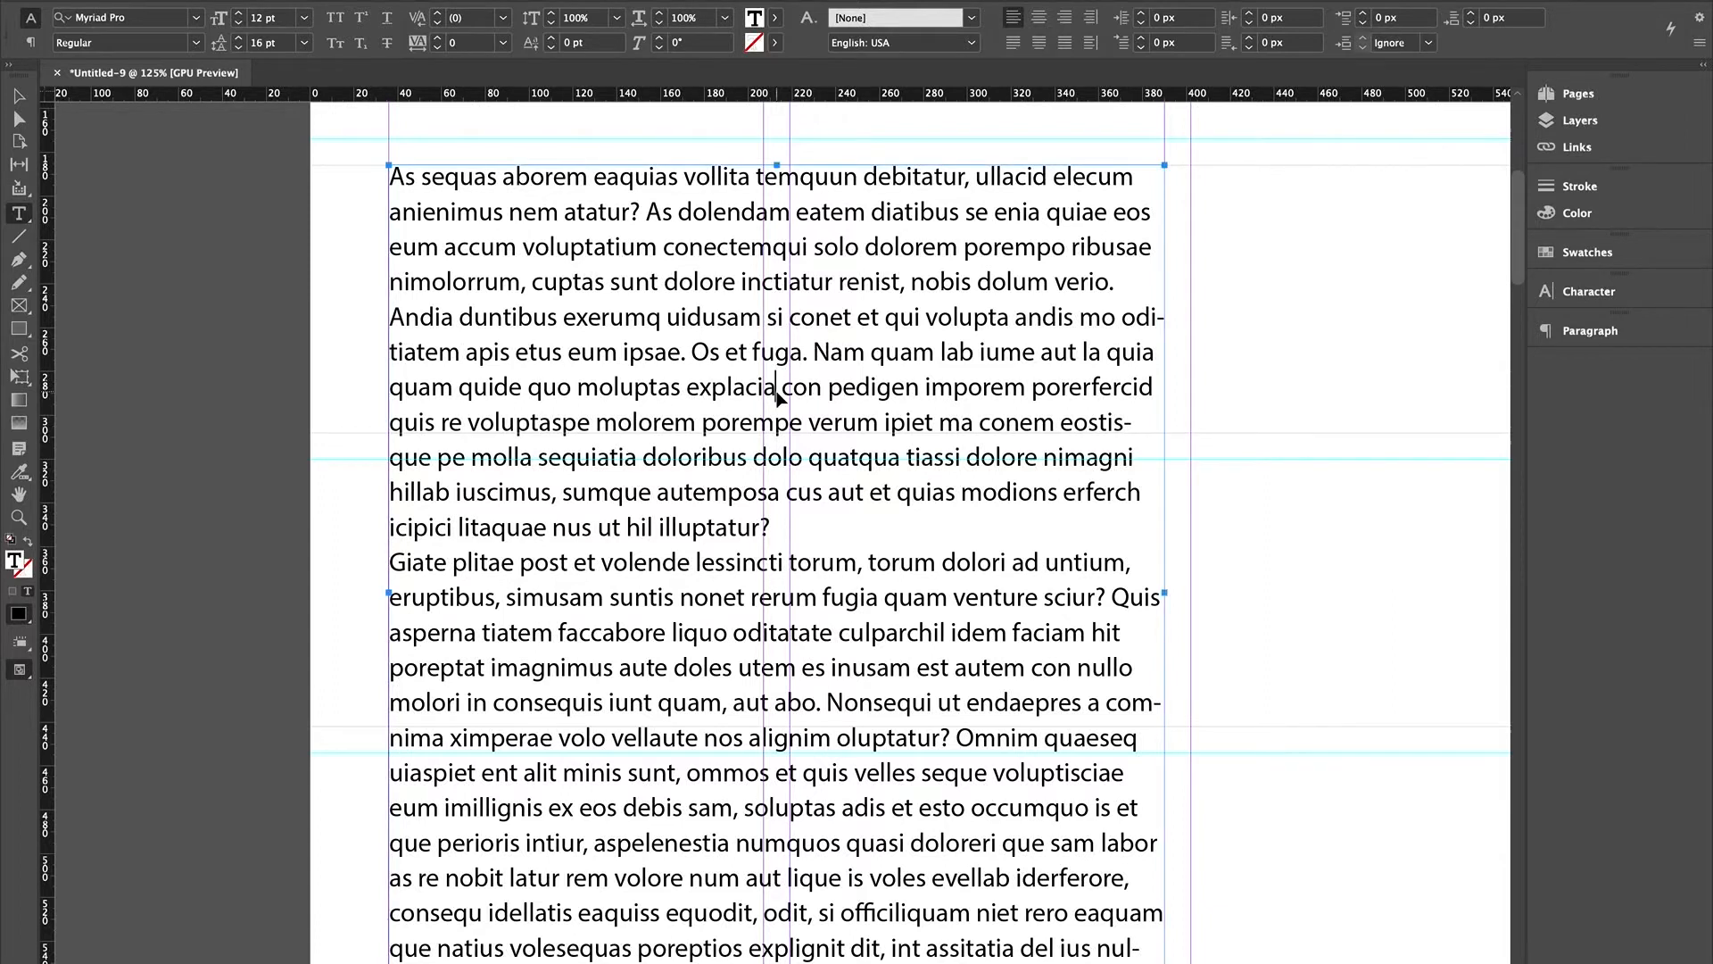
pyautogui.hotkey('ctrl', 'a')
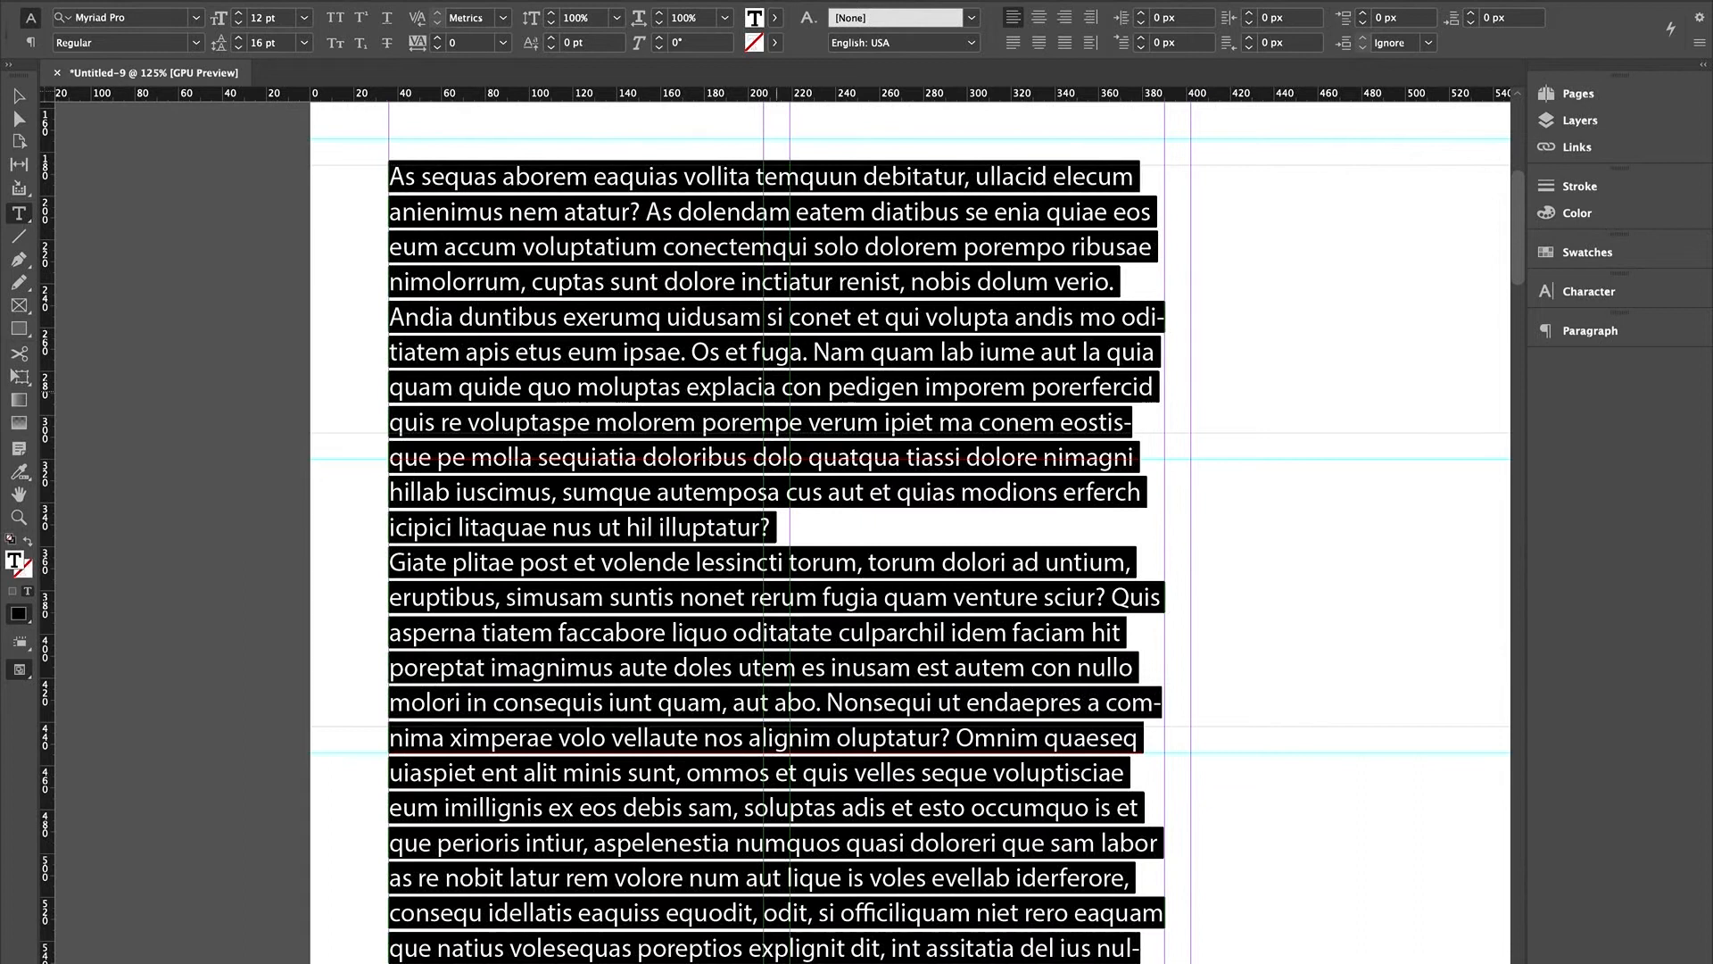
pyautogui.click(1546, 335)
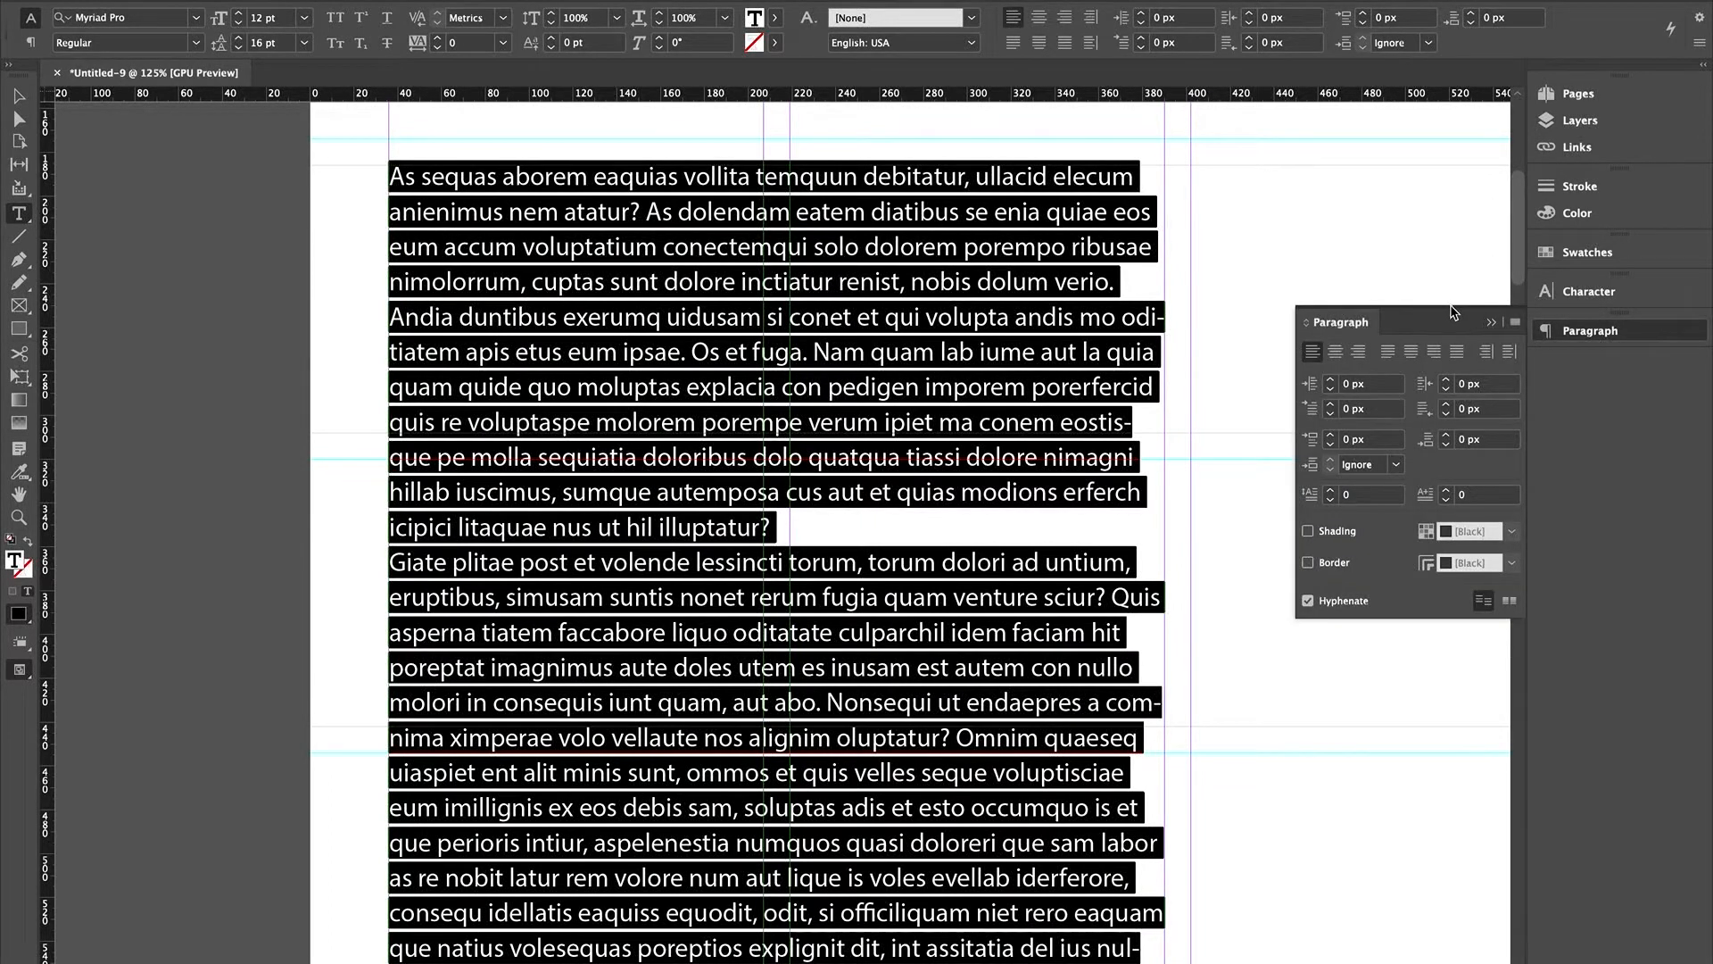
# - Try centre and right alignment on the body text, and return it to left alignment
pyautogui.click(1333, 354)
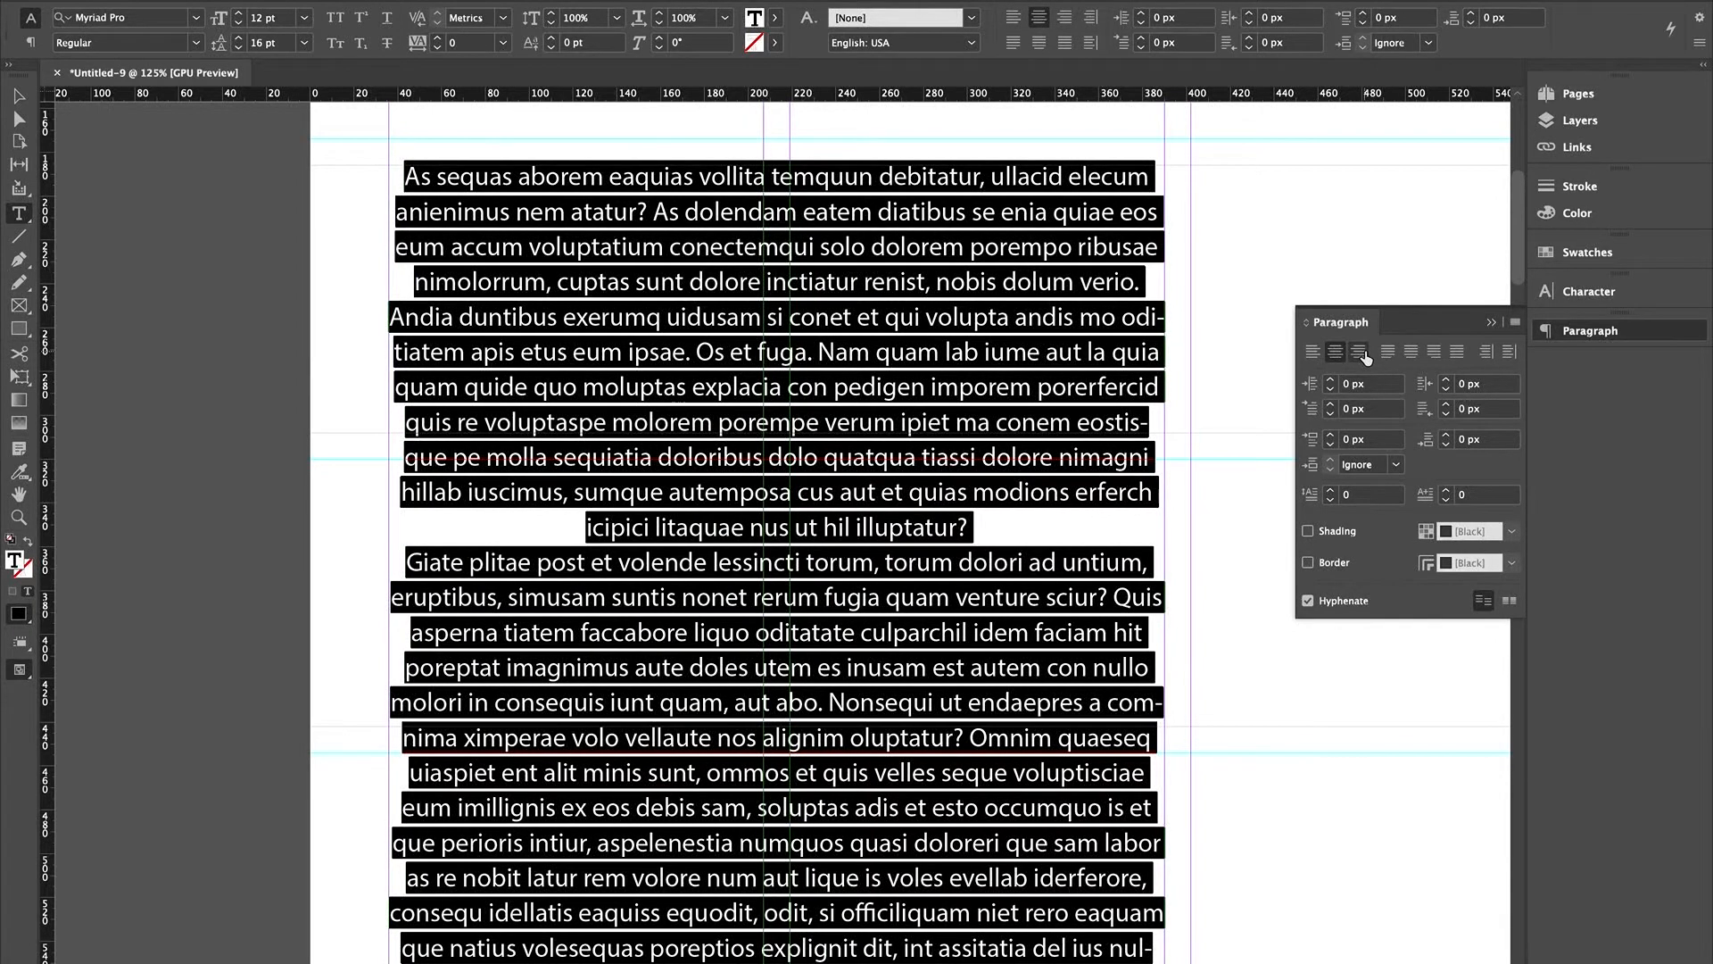
pyautogui.click(1360, 354)
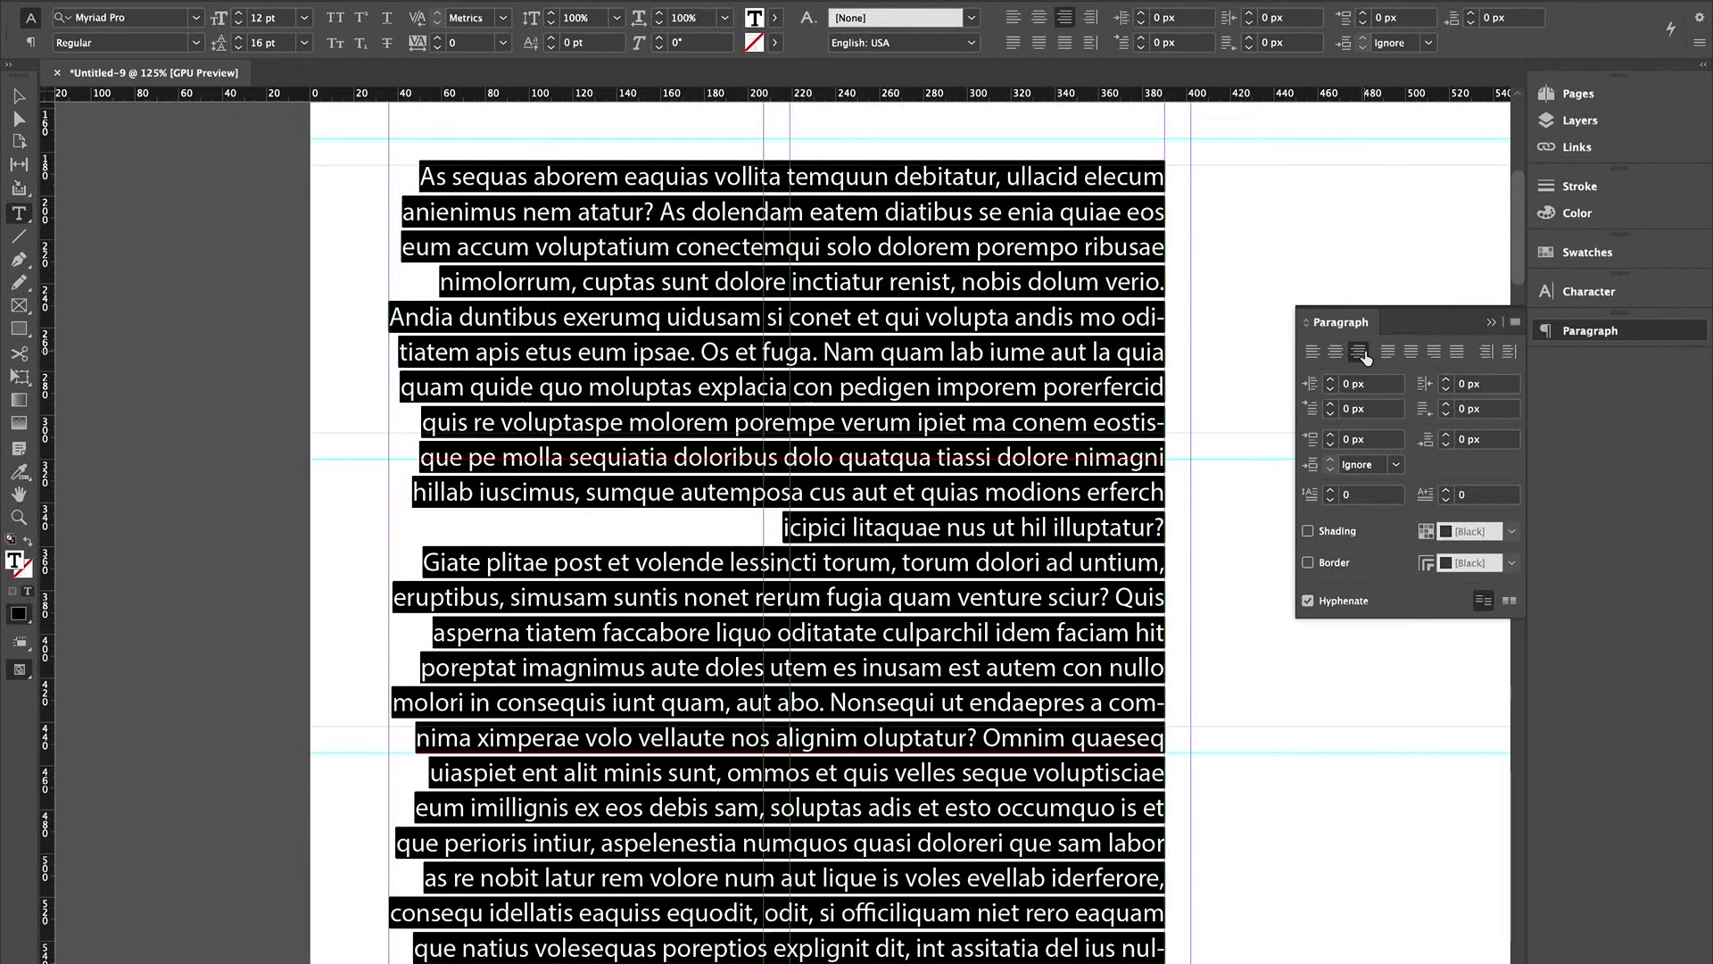
pyautogui.click(1309, 354)
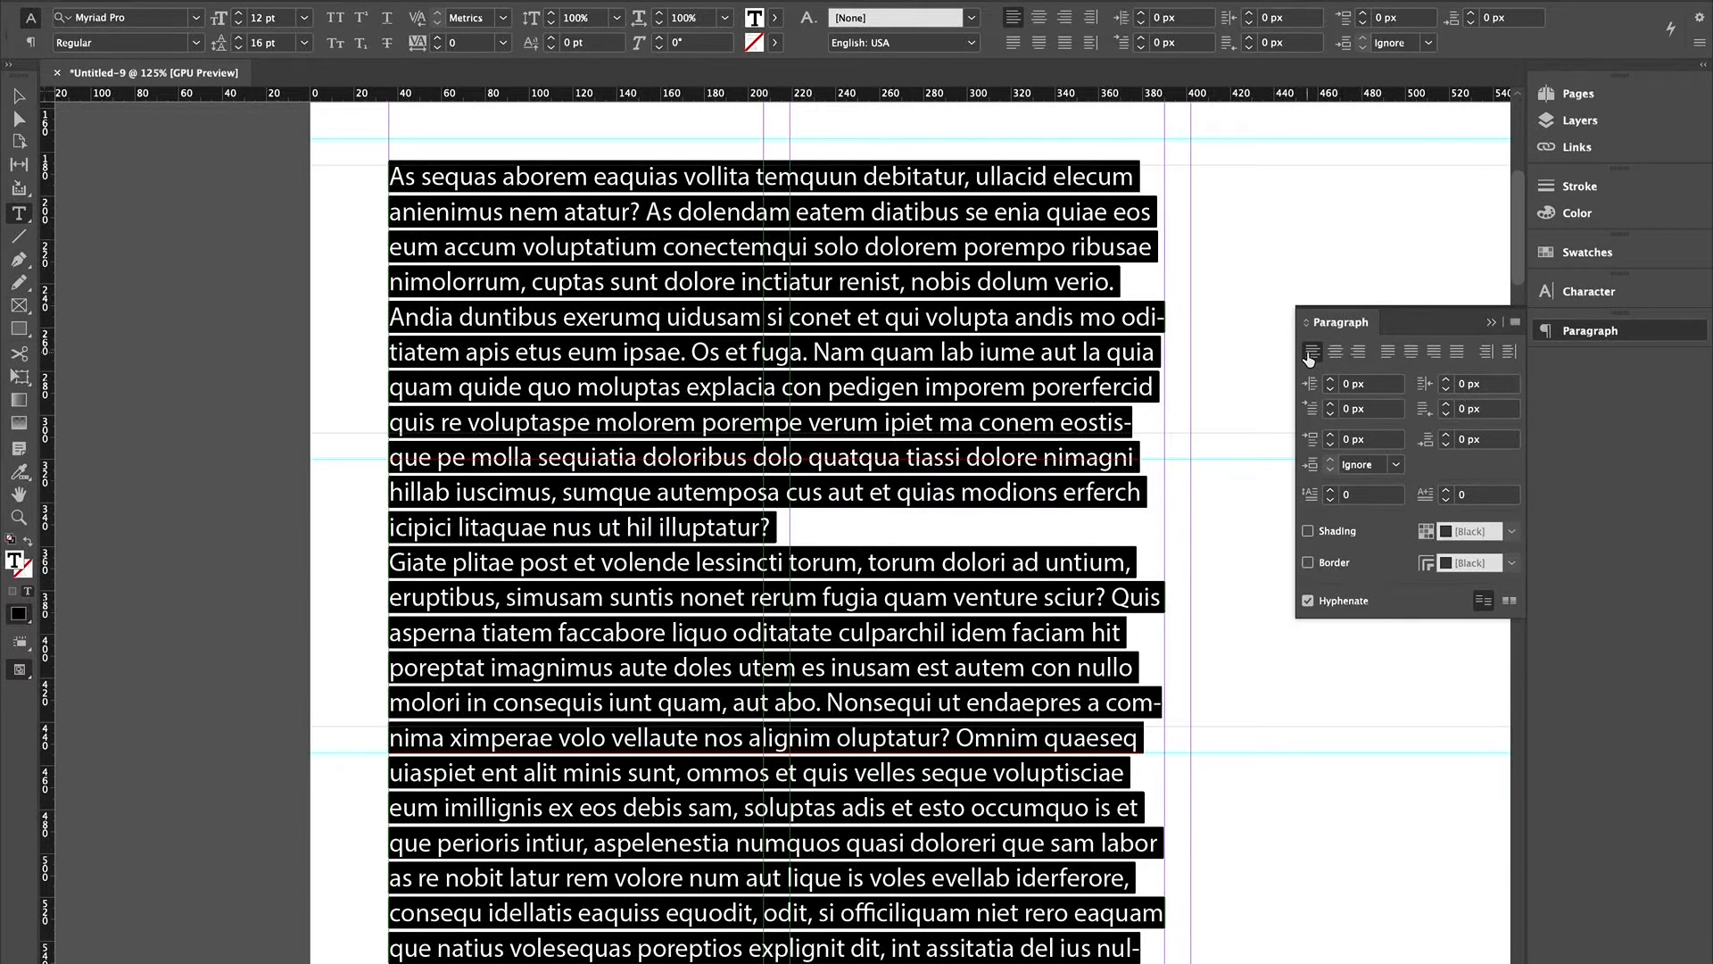
# - Compare the four justification options on the body text, and settle on justified with the last line aligned left
pyautogui.click(1389, 353)
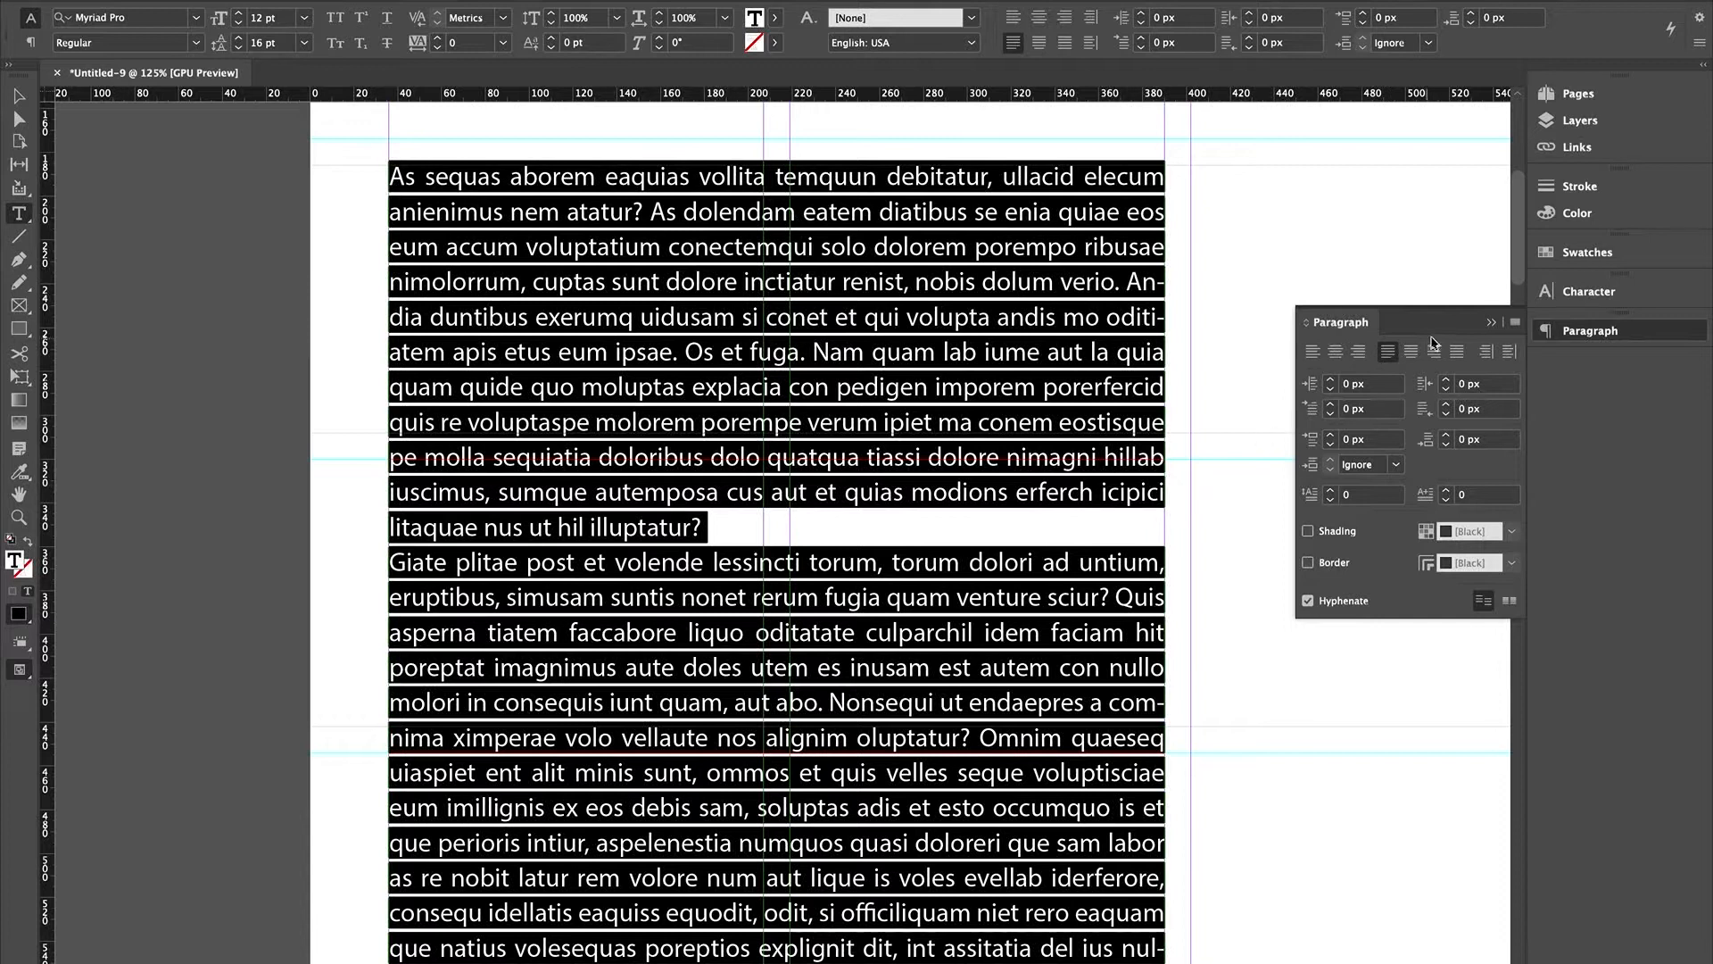
pyautogui.click(1412, 353)
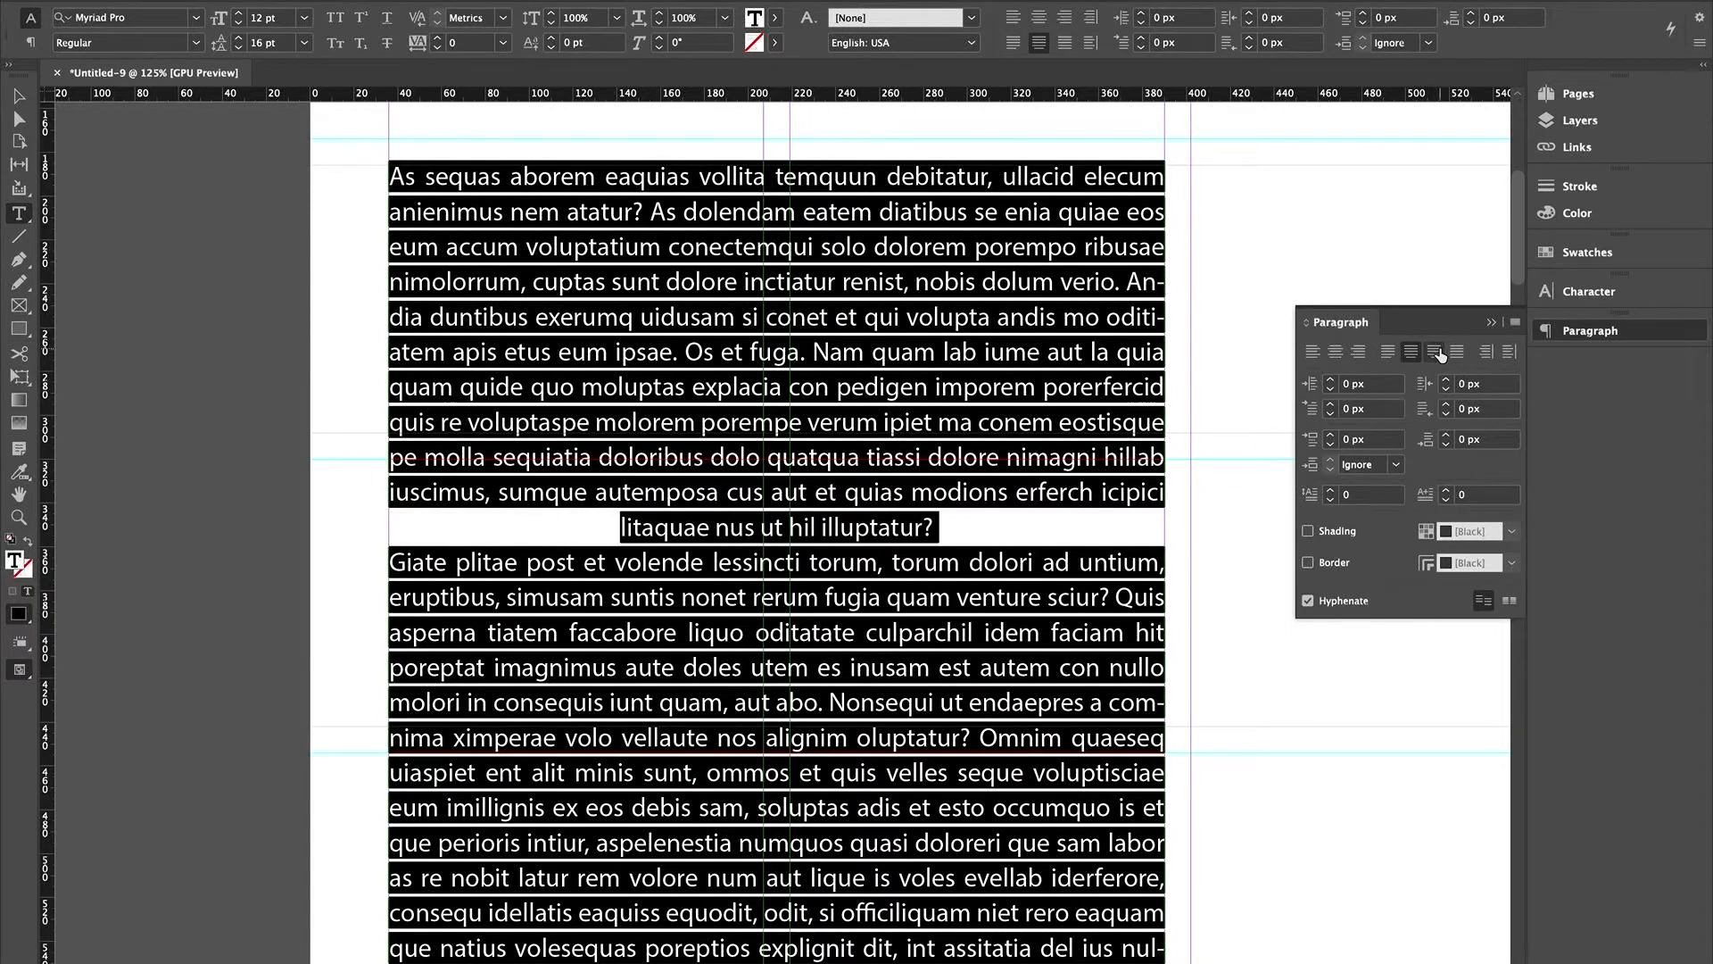
pyautogui.click(1435, 353)
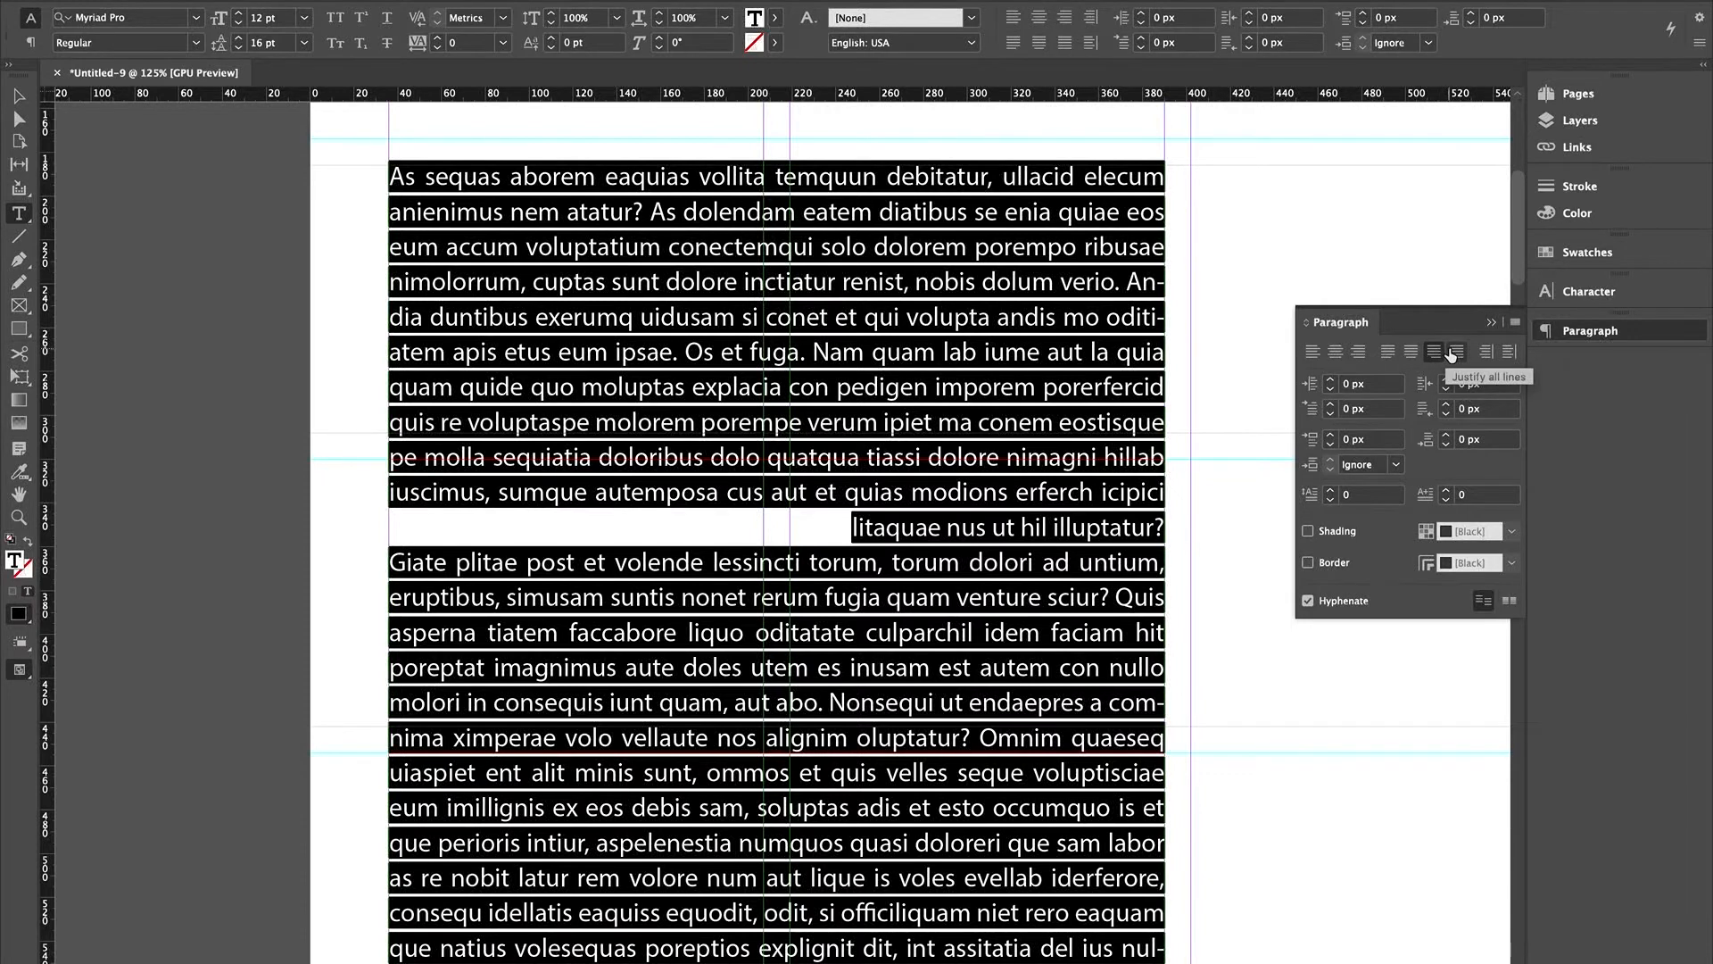
pyautogui.click(1452, 353)
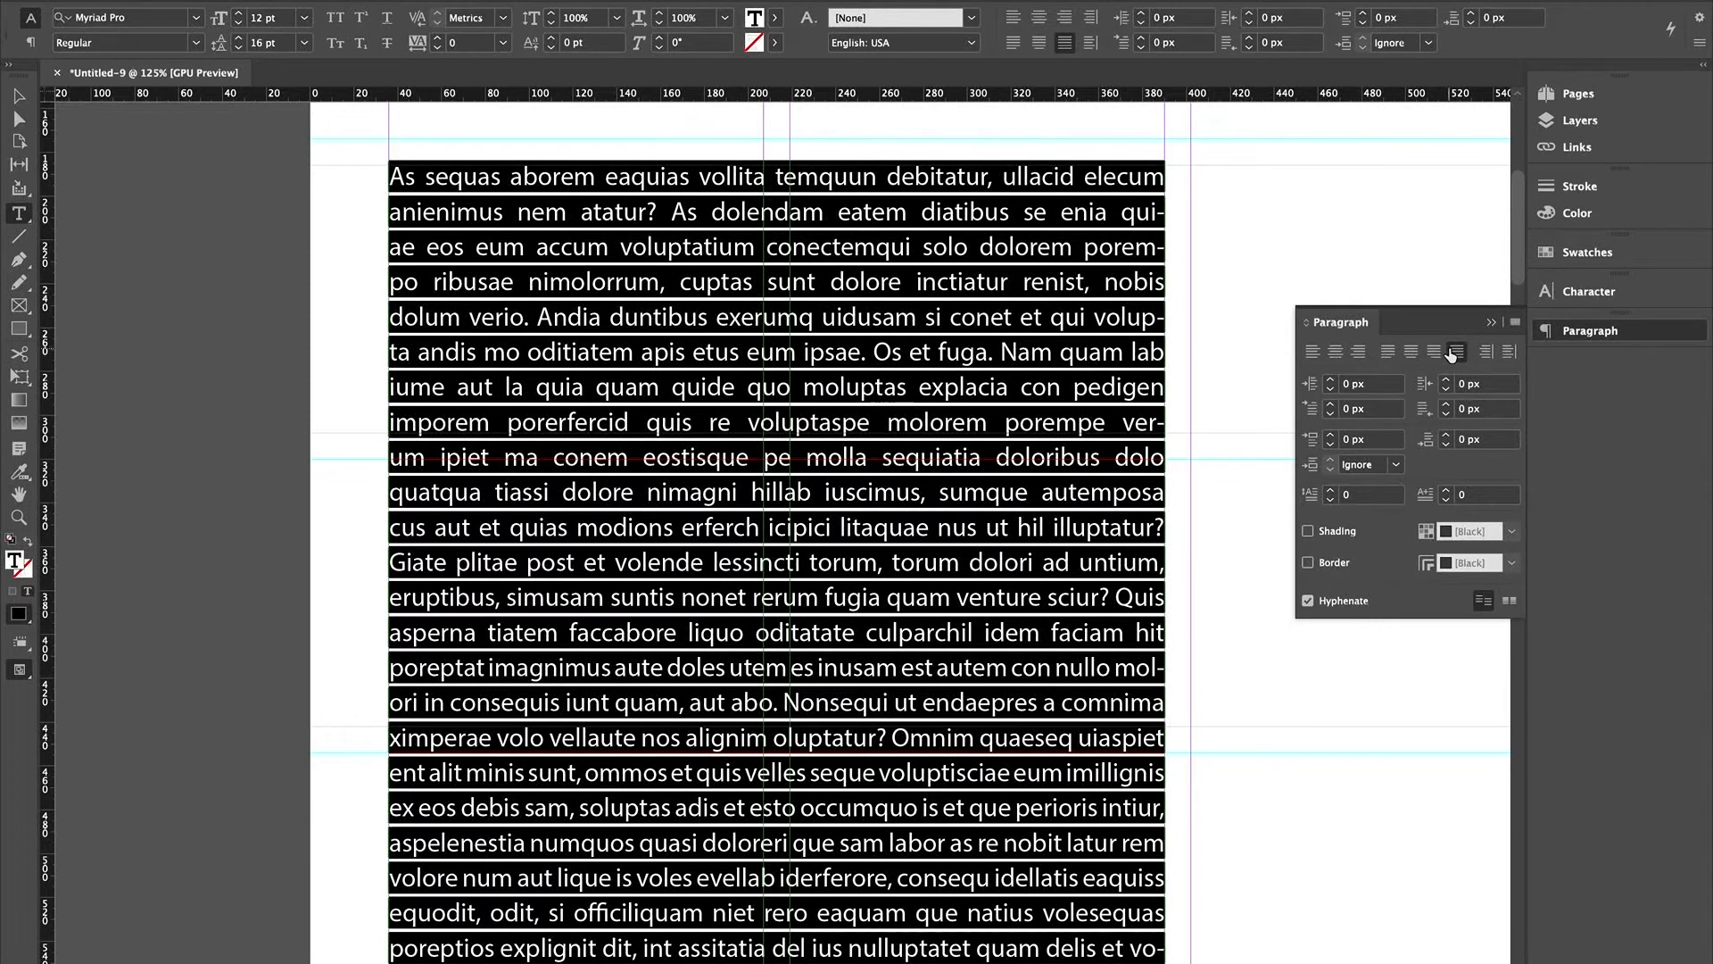
pyautogui.click(1389, 353)
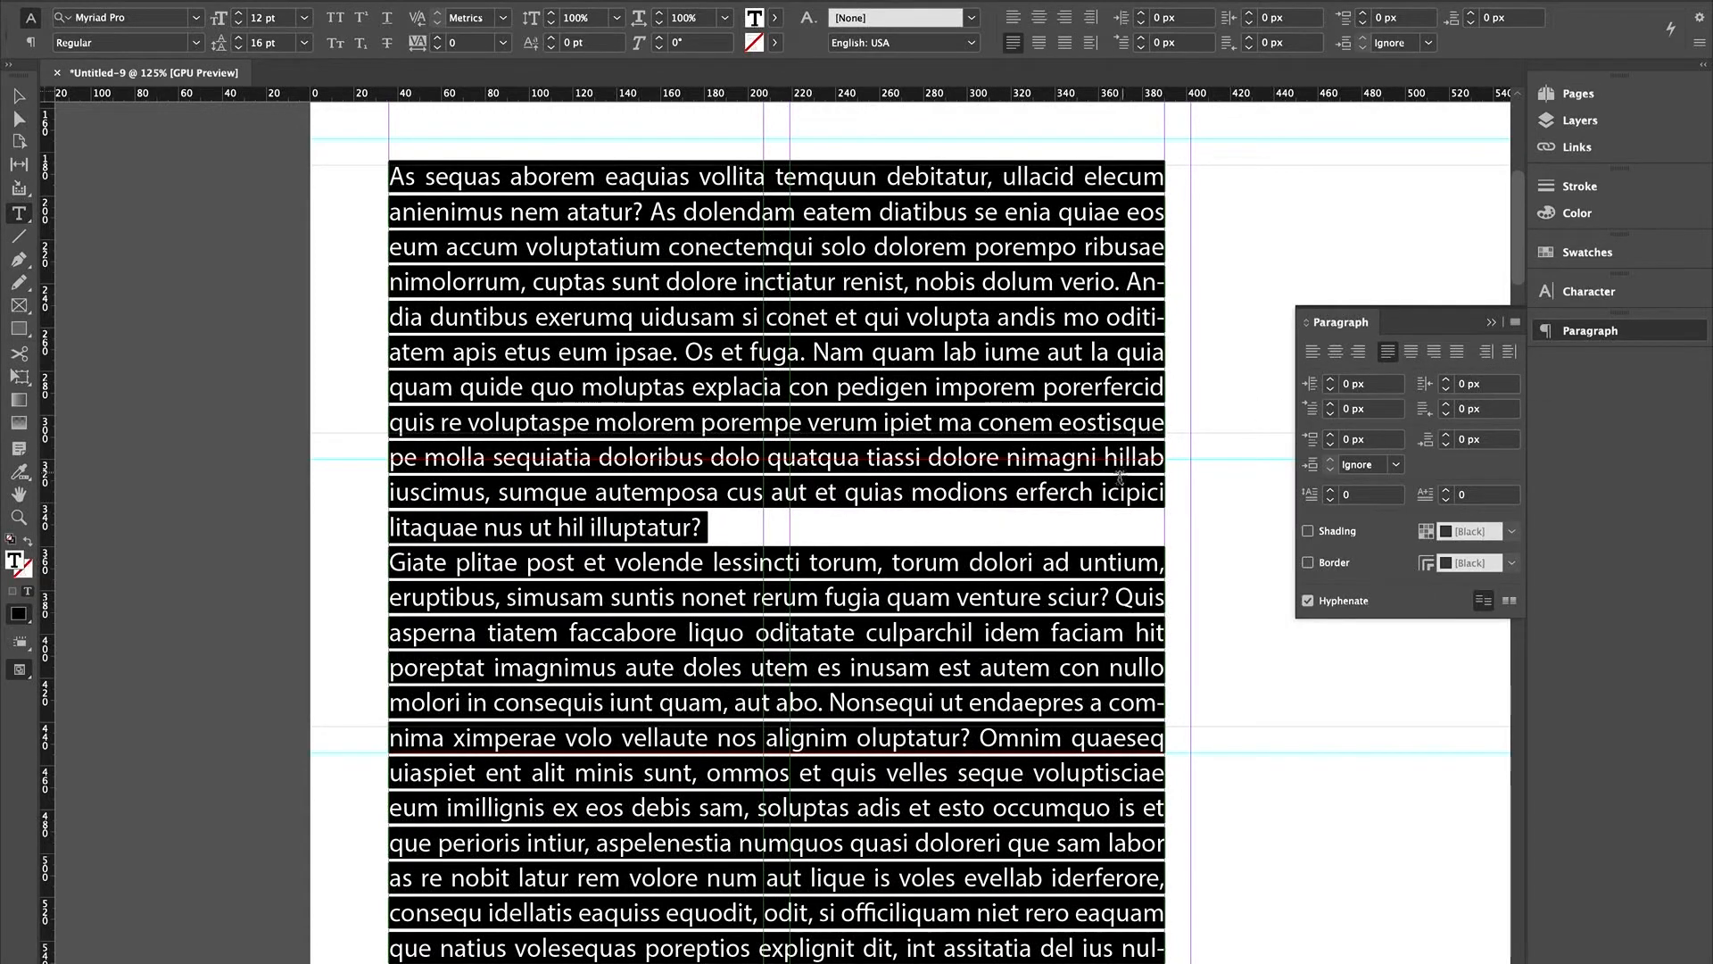
# - Try narrowing the body text frame to one column, 171 px wide, and restore its width to 354 px
pyautogui.scroll(-6, 1017, 534)
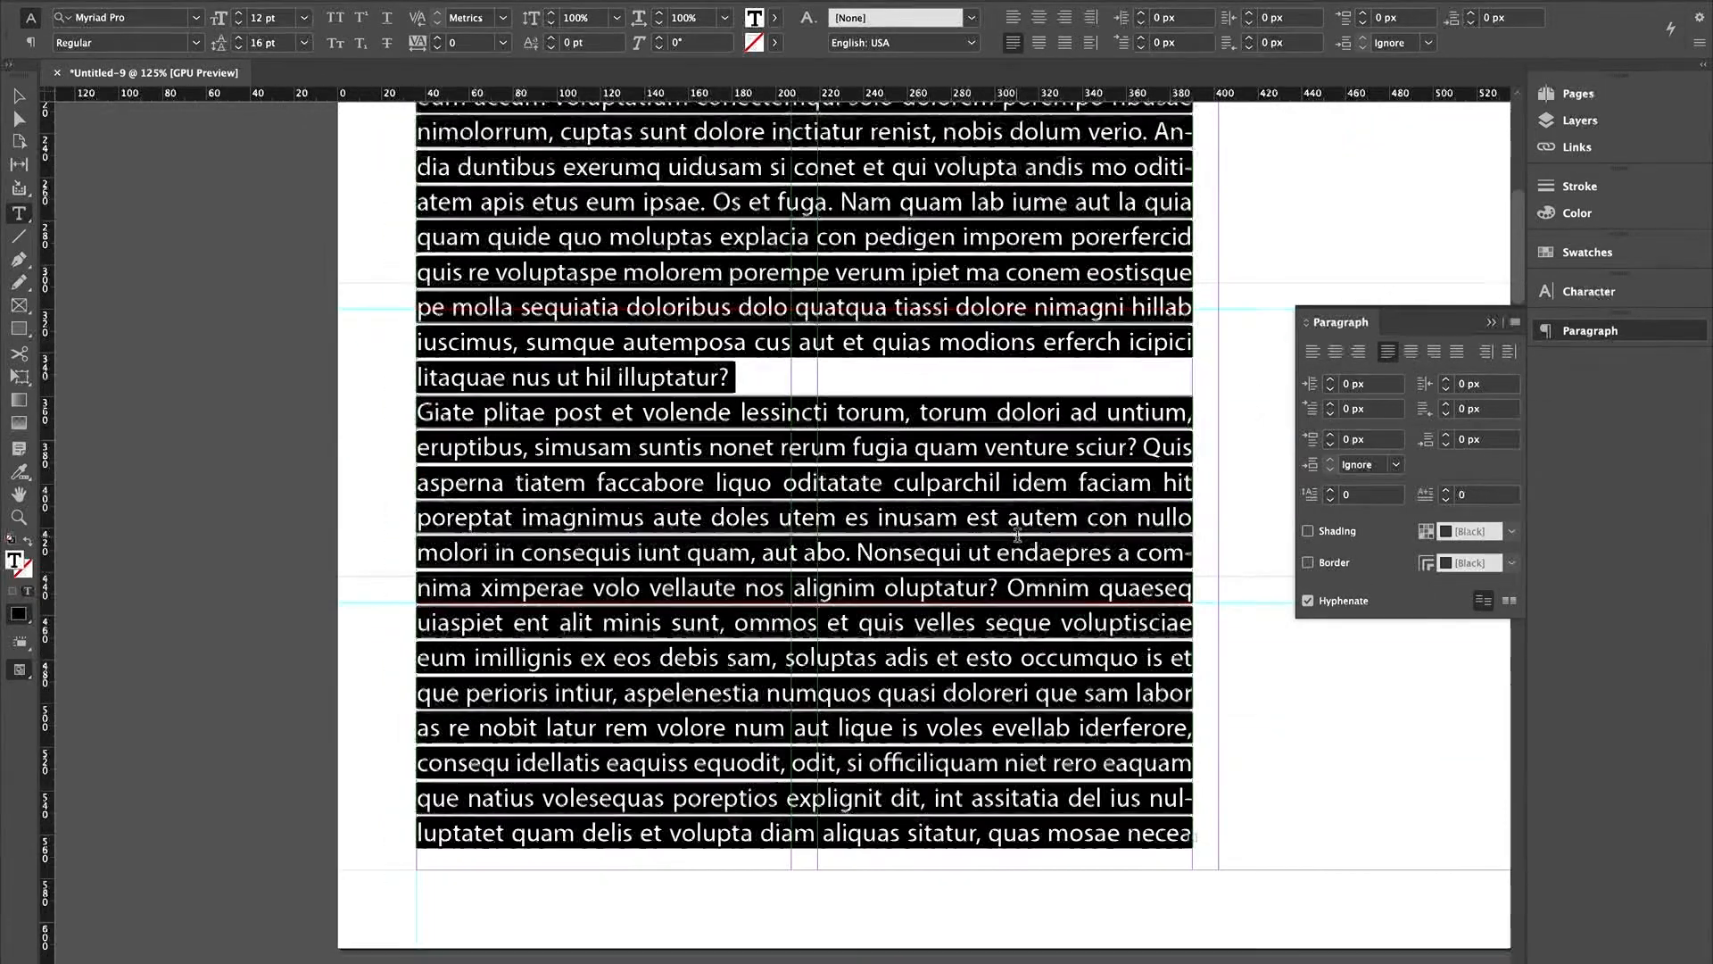
pyautogui.scroll(5, 1017, 534)
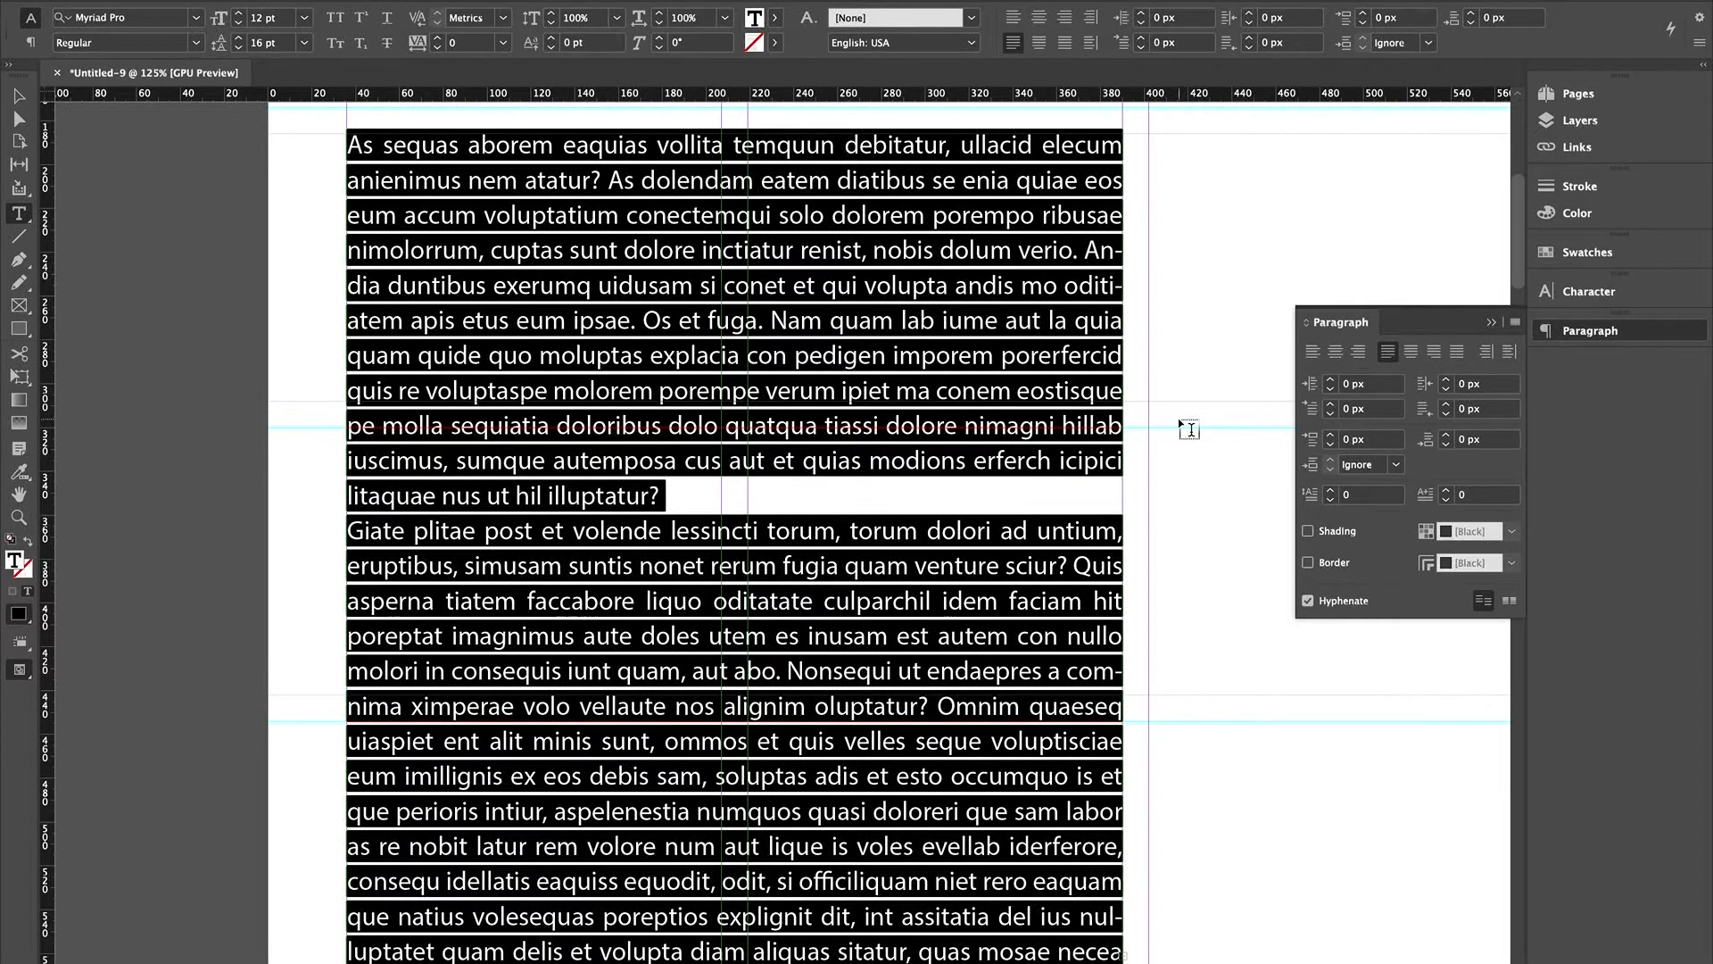
pyautogui.press('super+minus')
pyautogui.hscroll(7, 1179, 416)
pyautogui.scroll(2, 1178, 417)
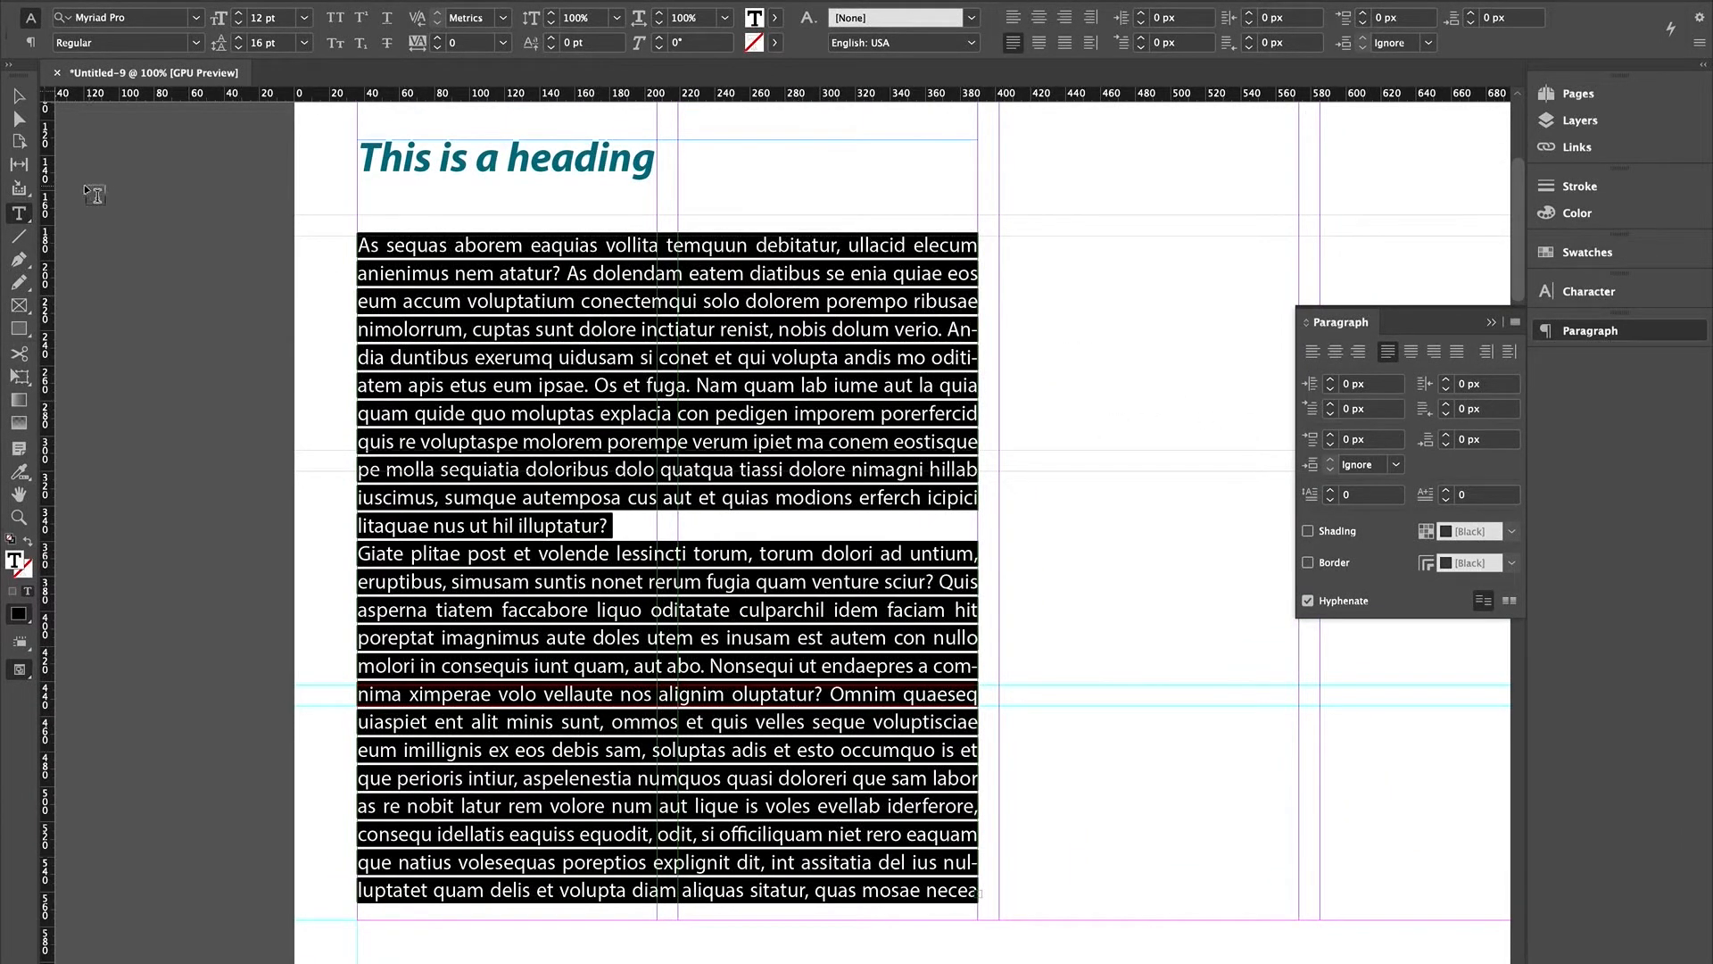
pyautogui.click(19, 98)
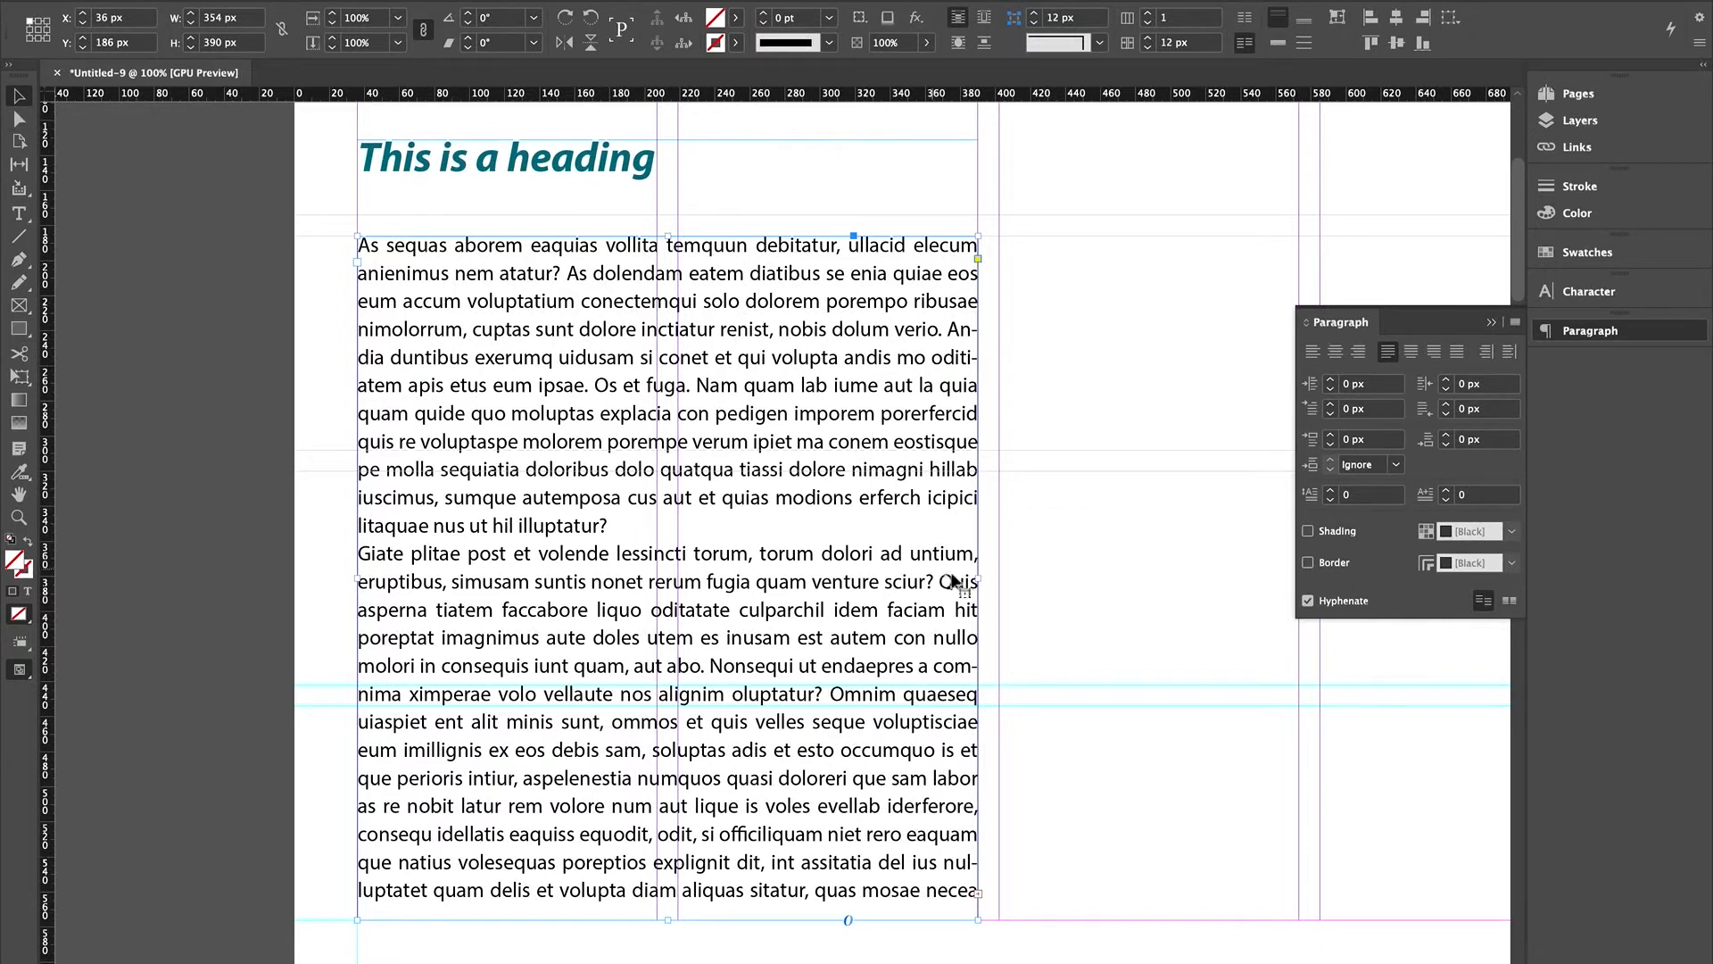
pyautogui.moveTo(978, 578); pyautogui.dragTo(658, 579)
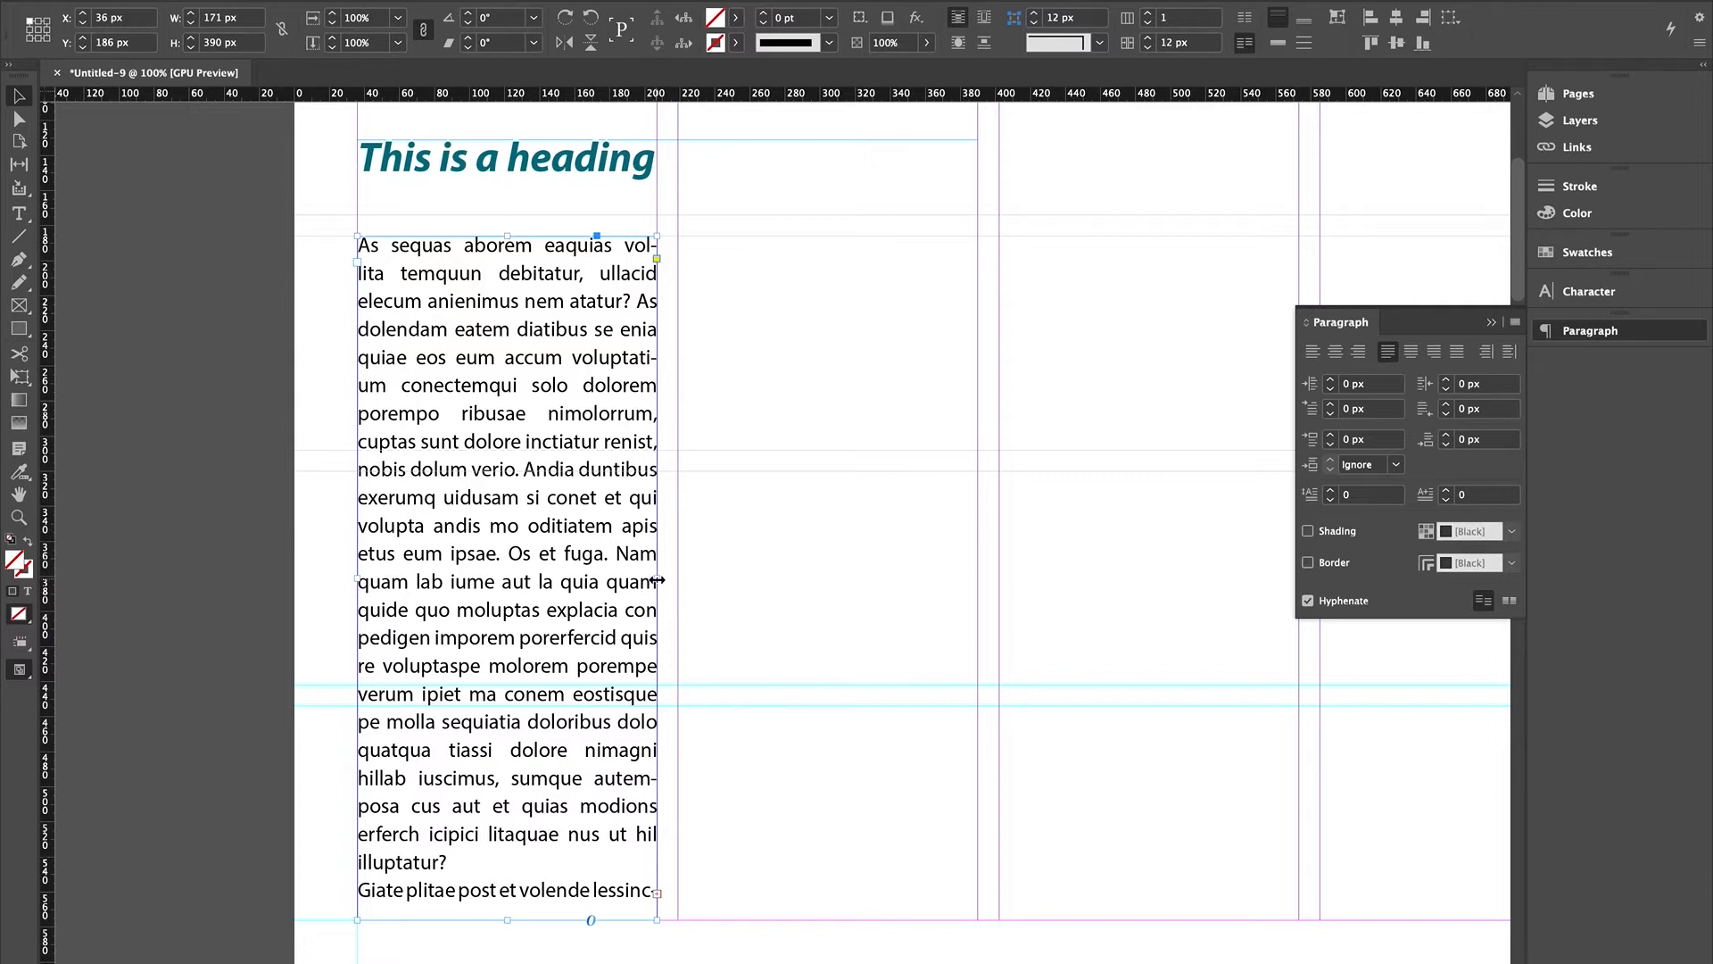
pyautogui.moveTo(658, 581); pyautogui.dragTo(978, 579)
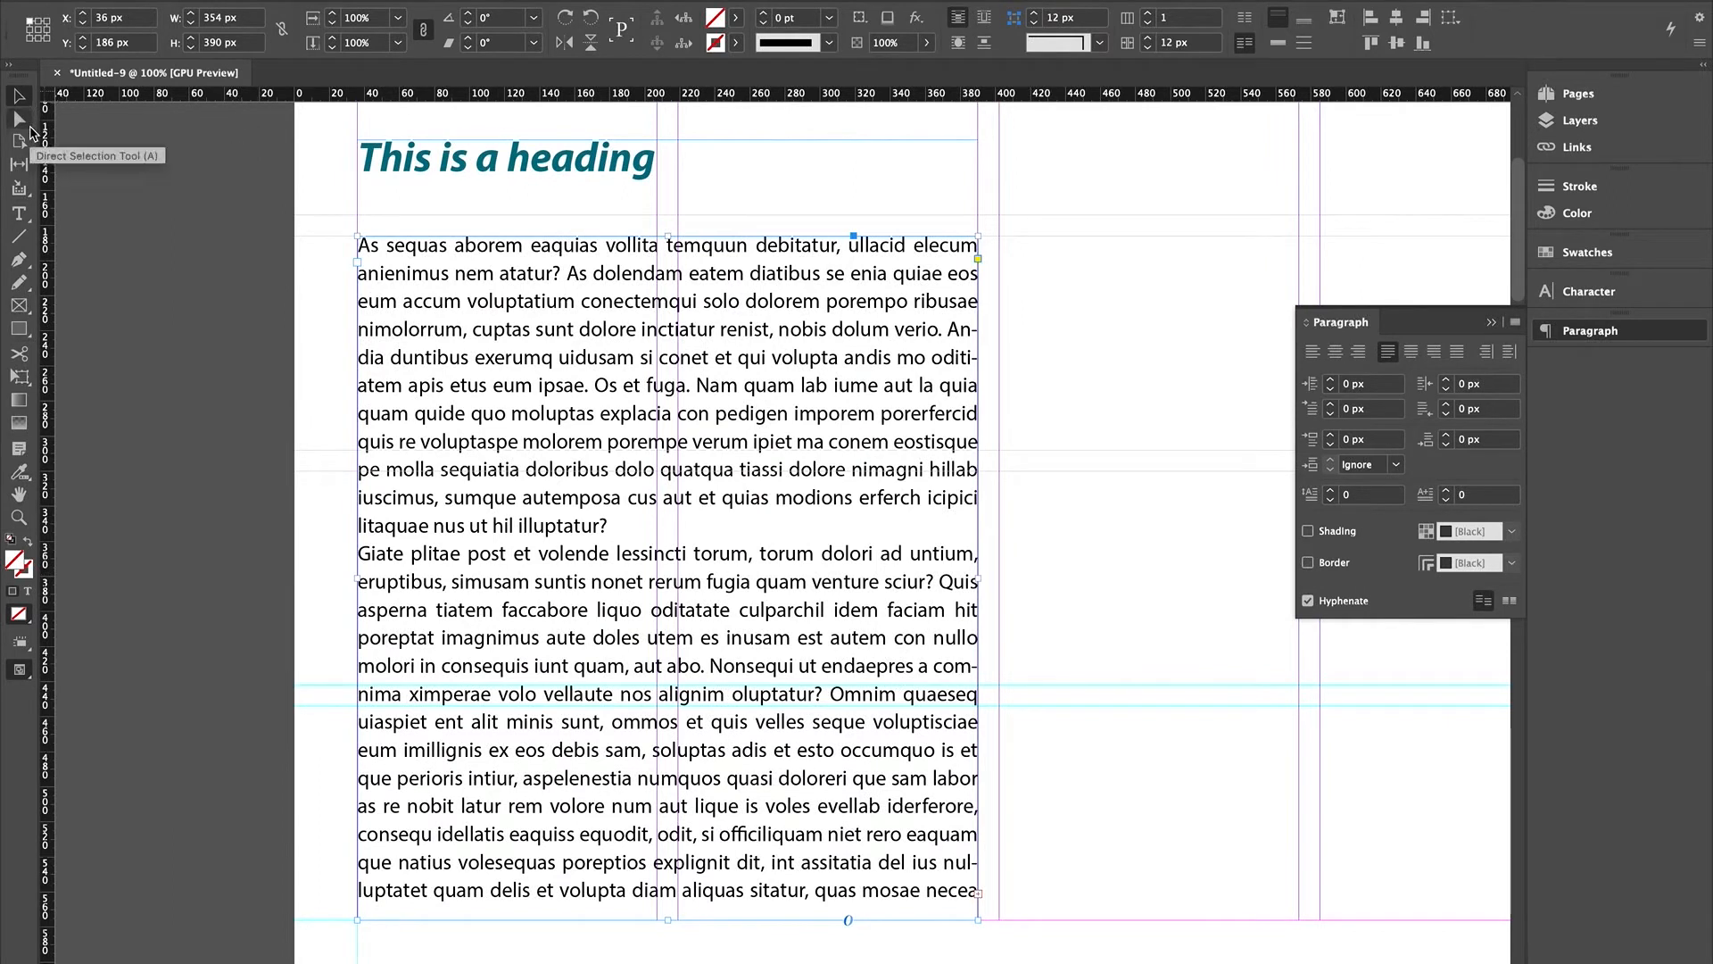
# - Try widening the body text frame to three columns, 526 px, and bring it back to 354 px
pyautogui.click(29, 127)
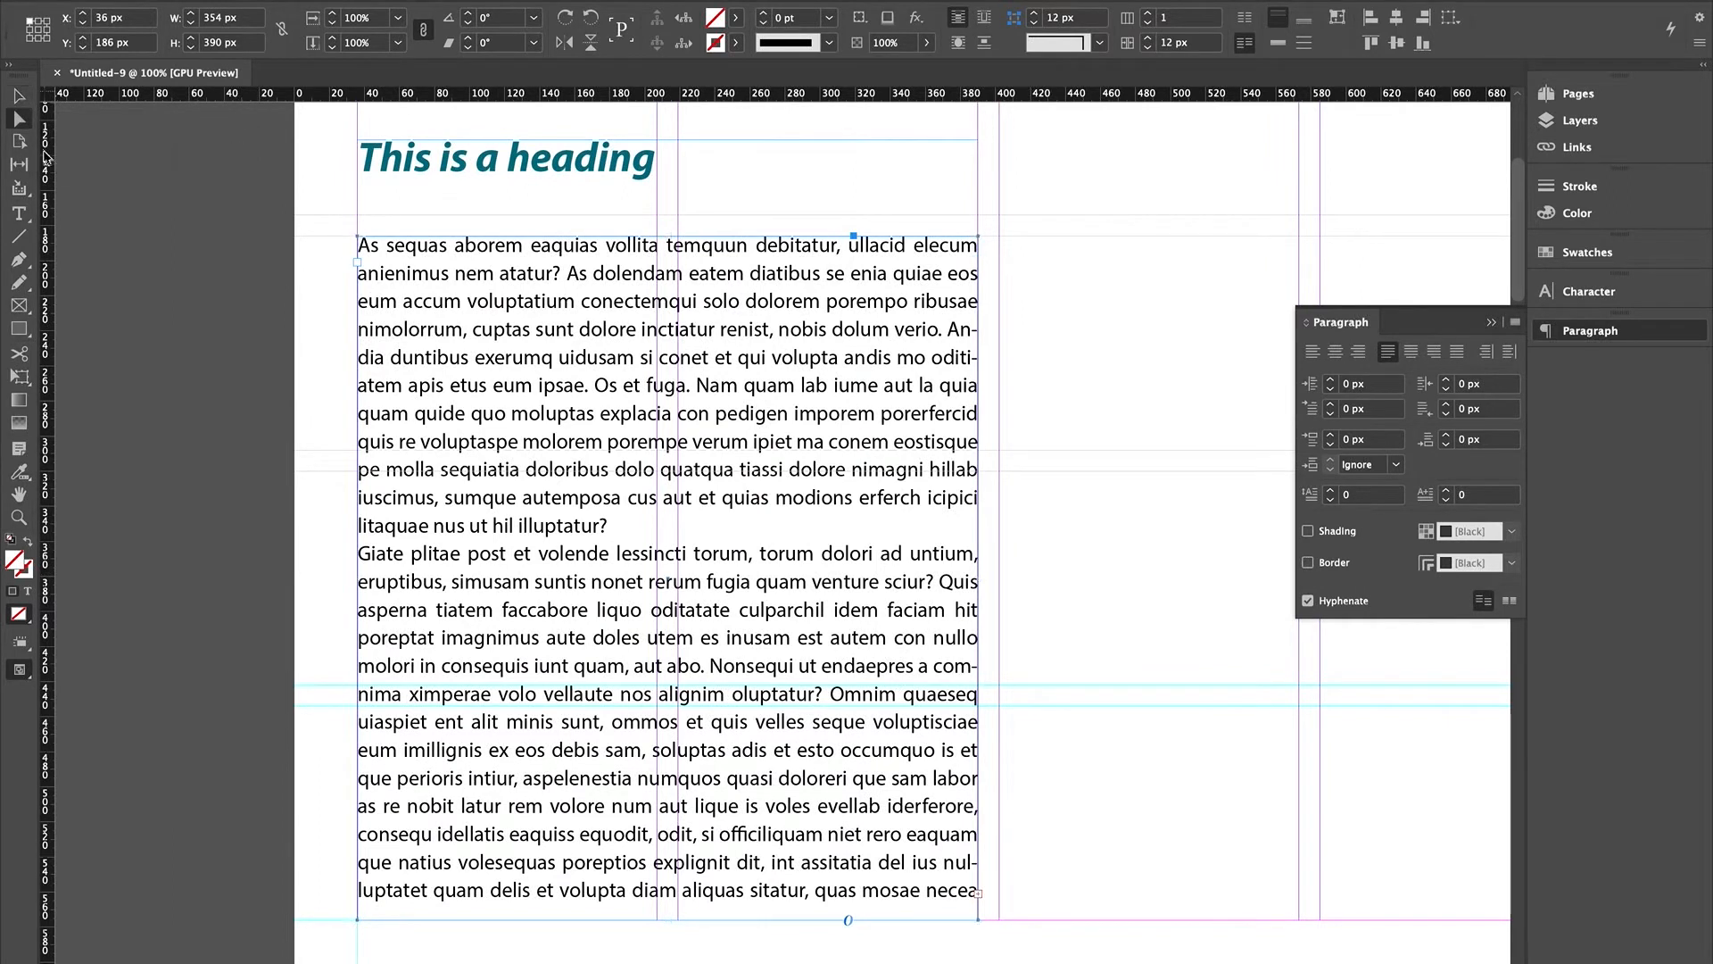
pyautogui.click(19, 214)
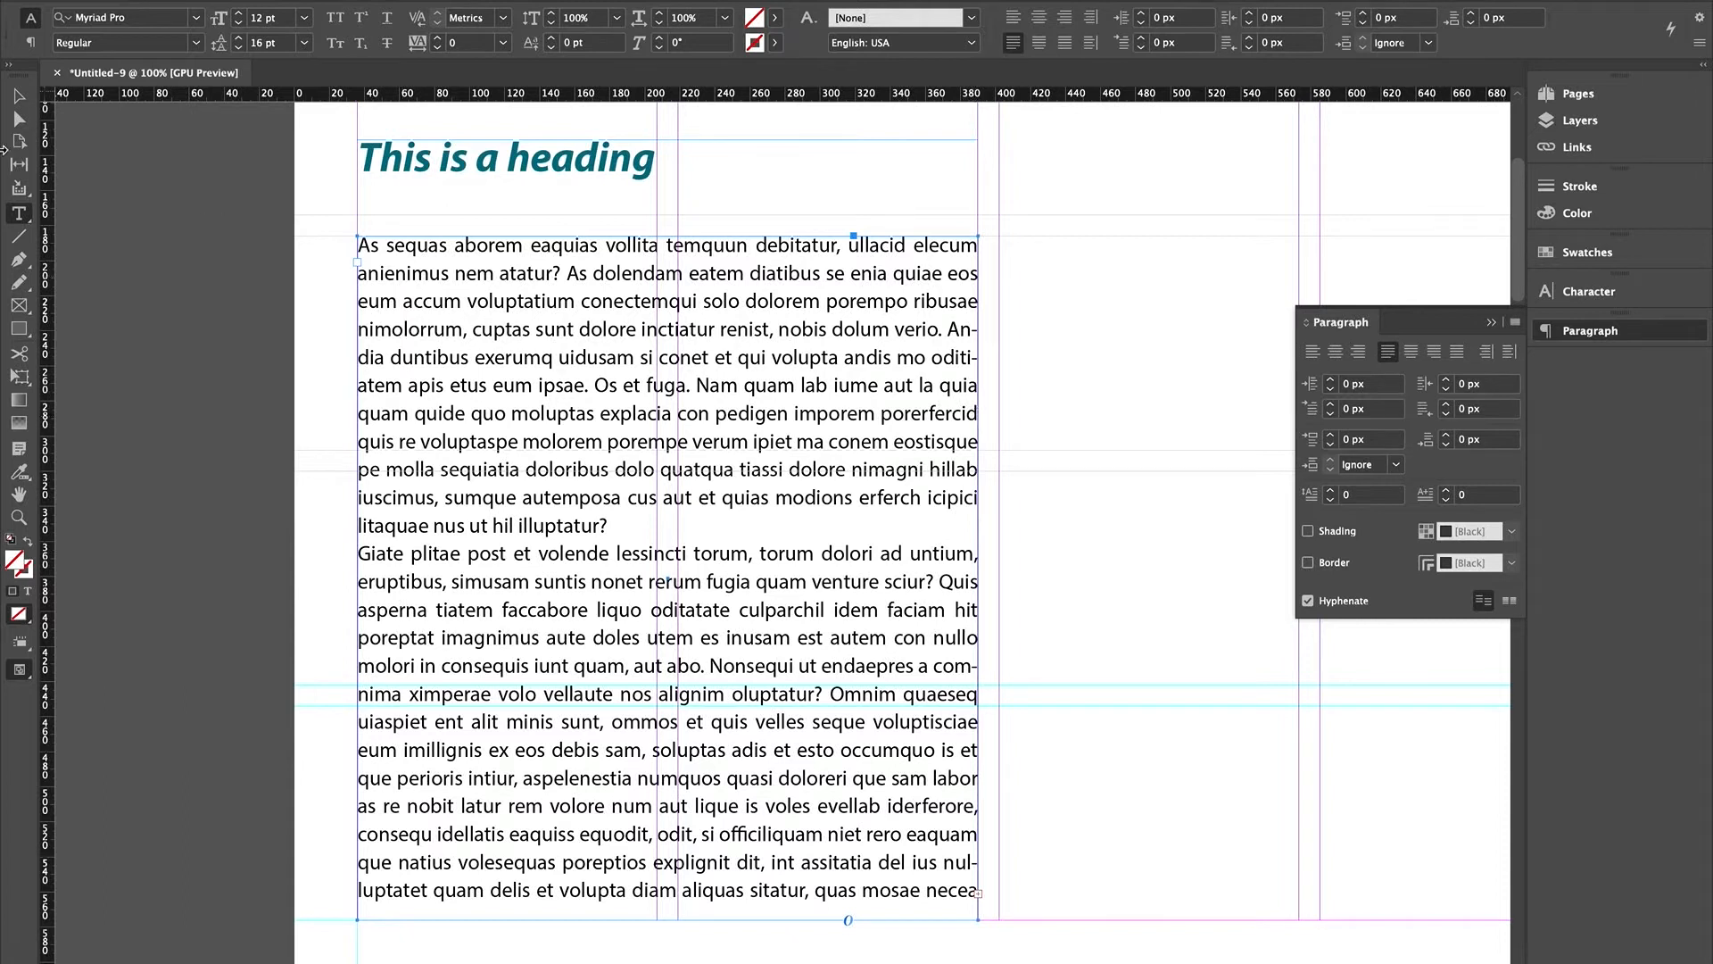
pyautogui.click(17, 96)
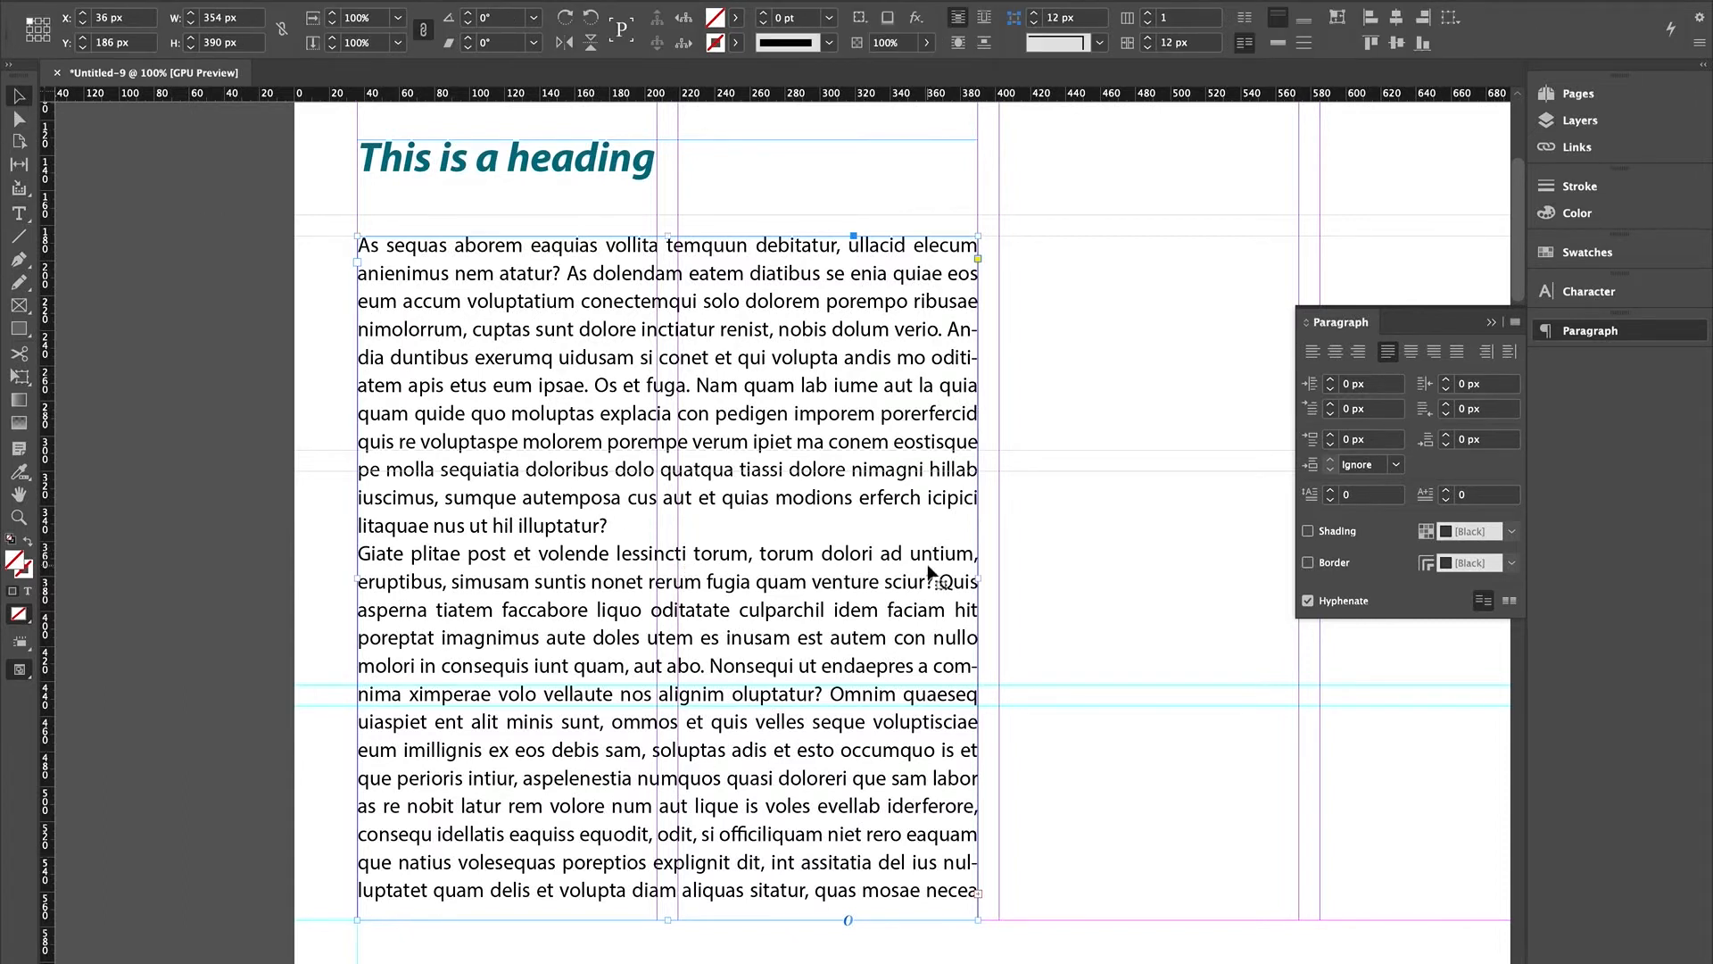
pyautogui.moveTo(979, 580); pyautogui.dragTo(1279, 662)
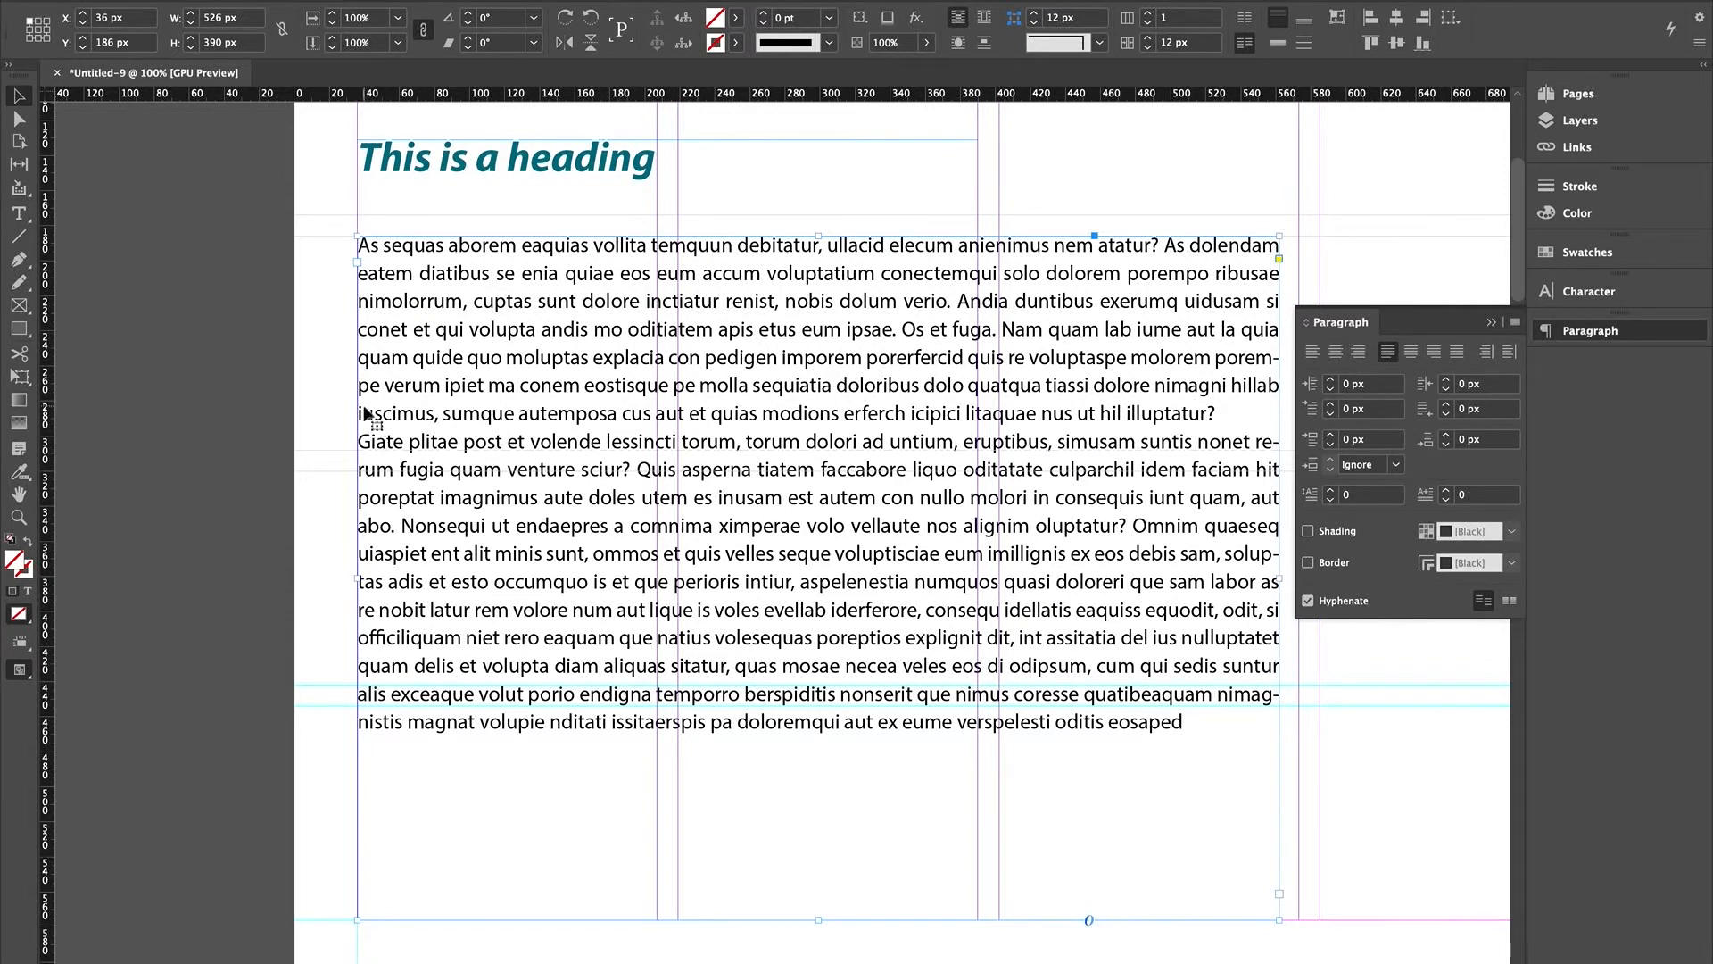
pyautogui.hscroll(-3, 852, 426)
pyautogui.scroll(-2, 852, 426)
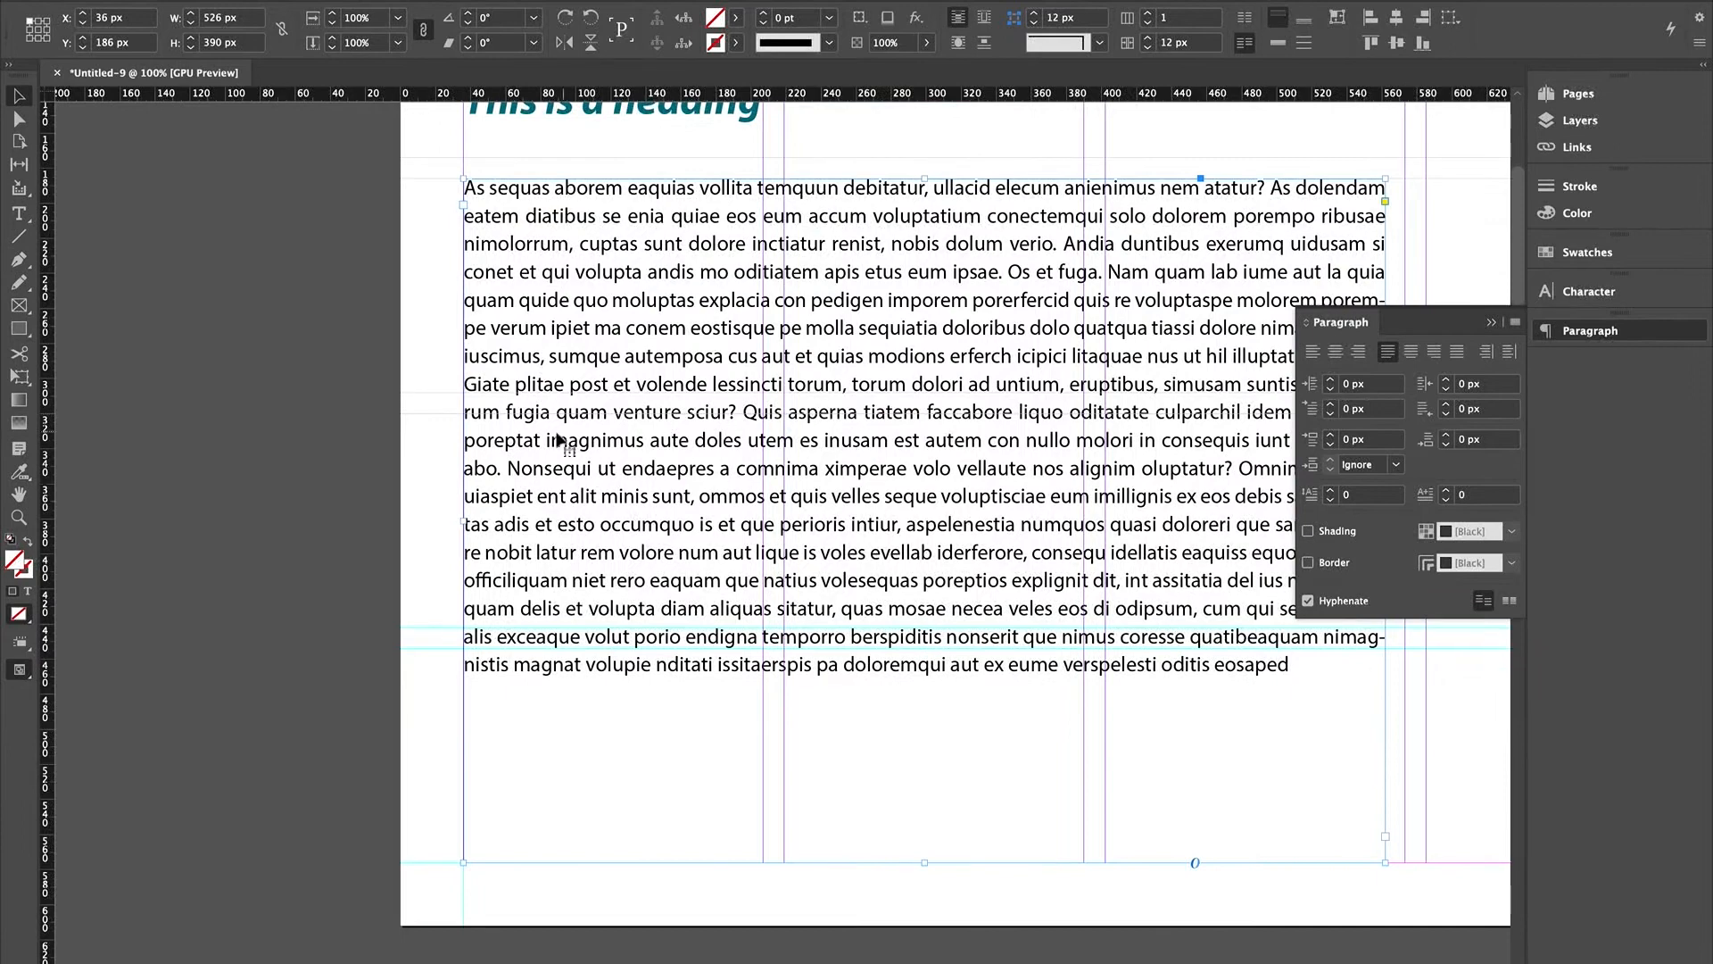
pyautogui.hscroll(6, 482, 465)
pyautogui.scroll(3, 481, 466)
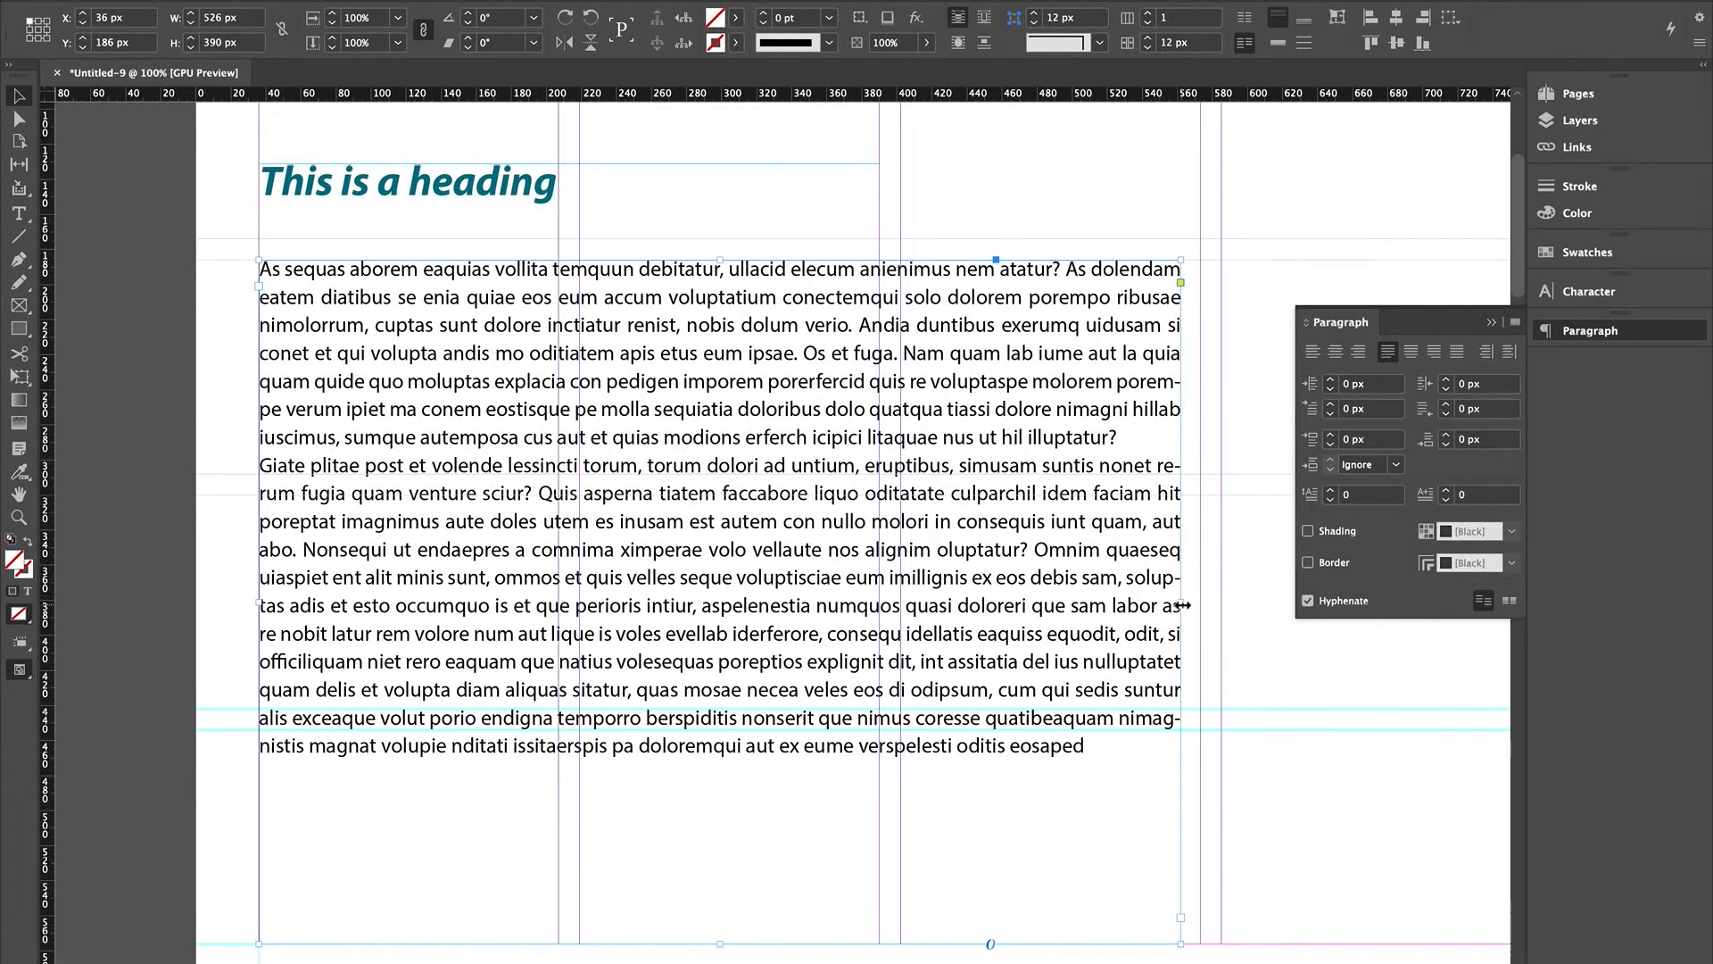
pyautogui.moveTo(1180, 608); pyautogui.dragTo(880, 580)
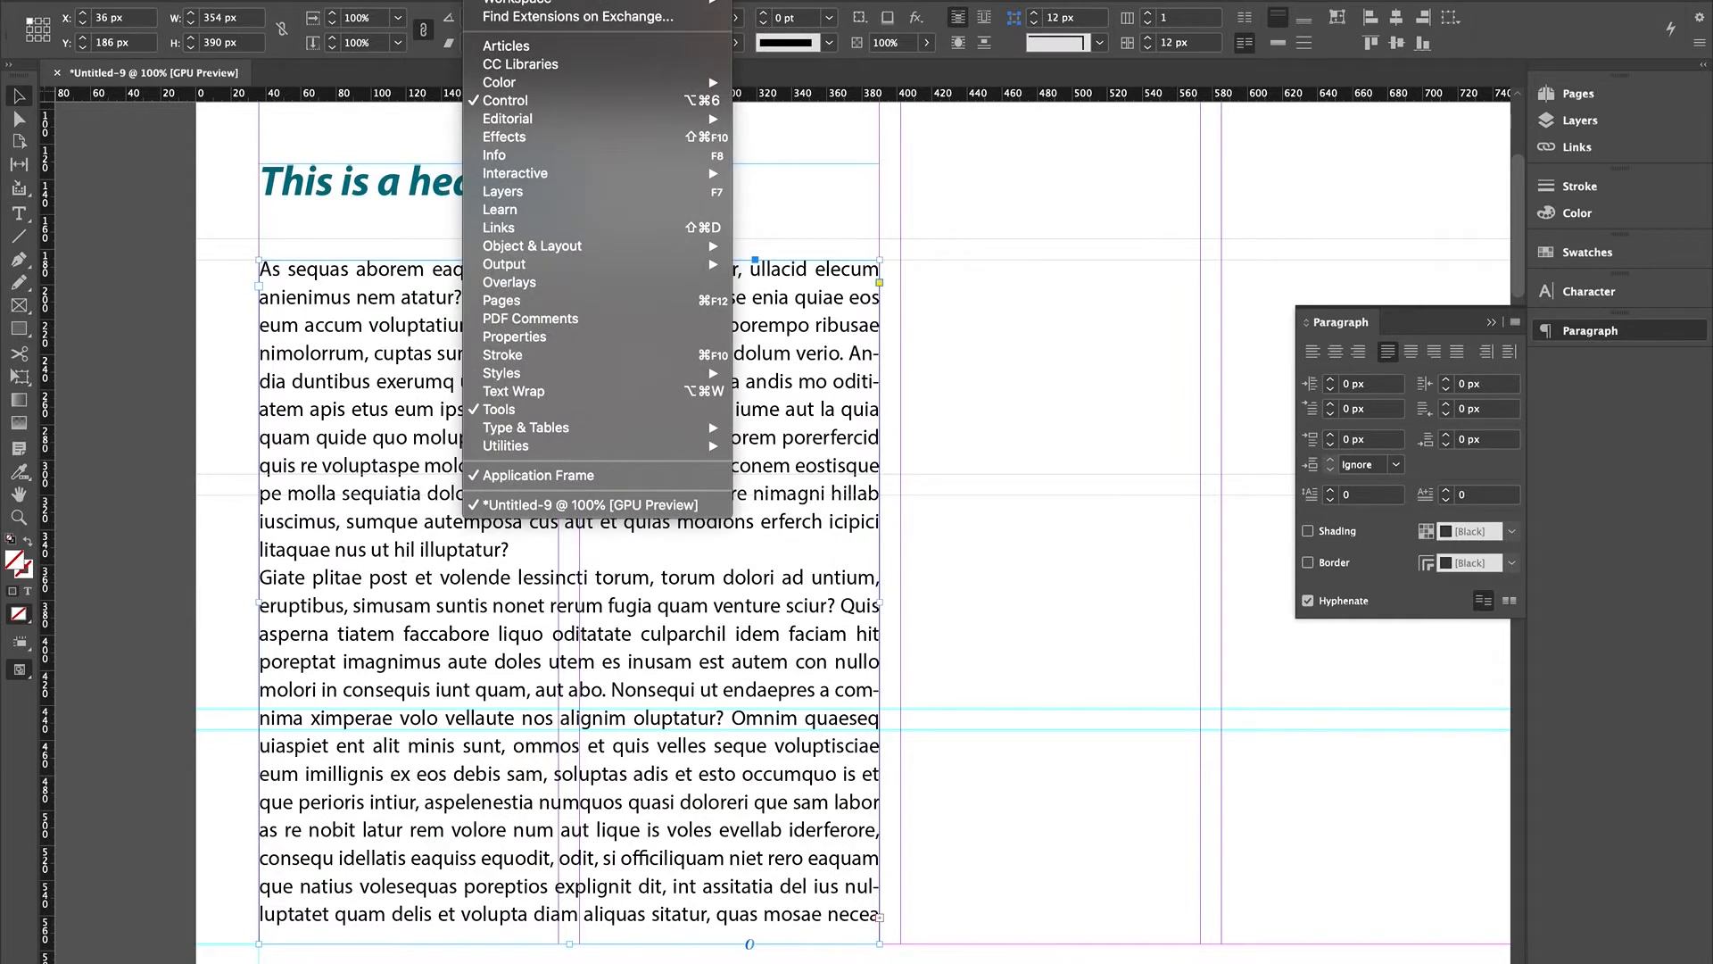
# - Display the Info readout beside the body text and place the text cursor in the first paragraph to check the story's character and word counts
pyautogui.click(511, 156)
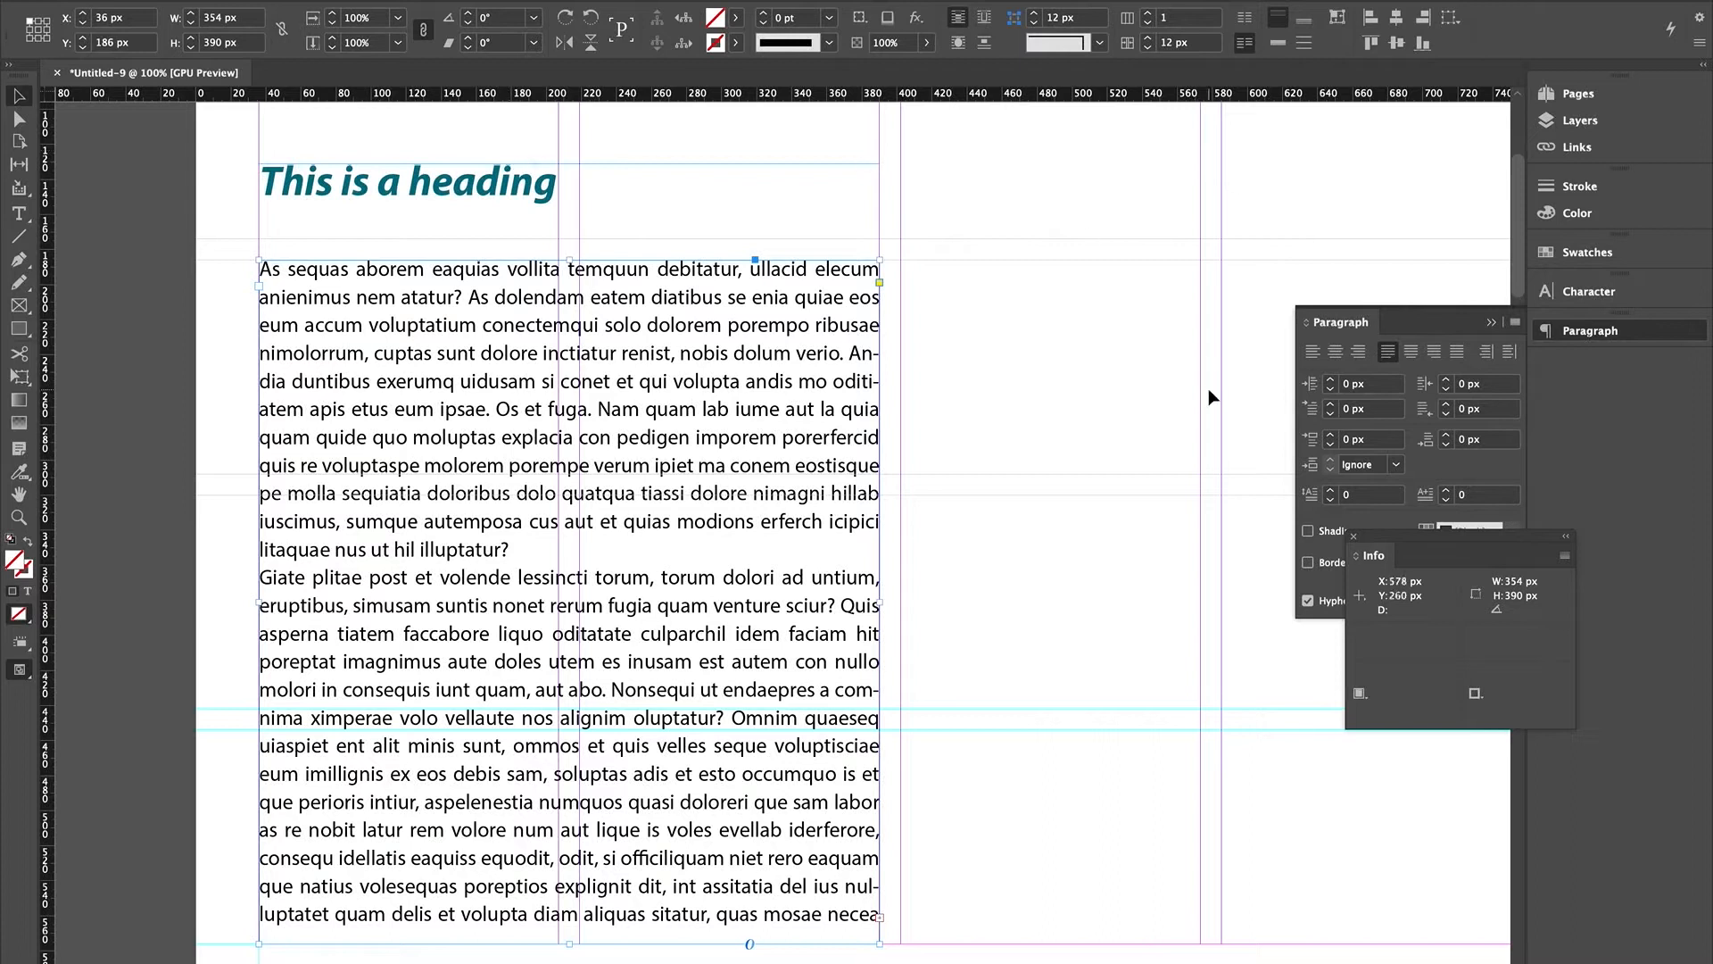
pyautogui.moveTo(1460, 545); pyautogui.dragTo(1113, 241)
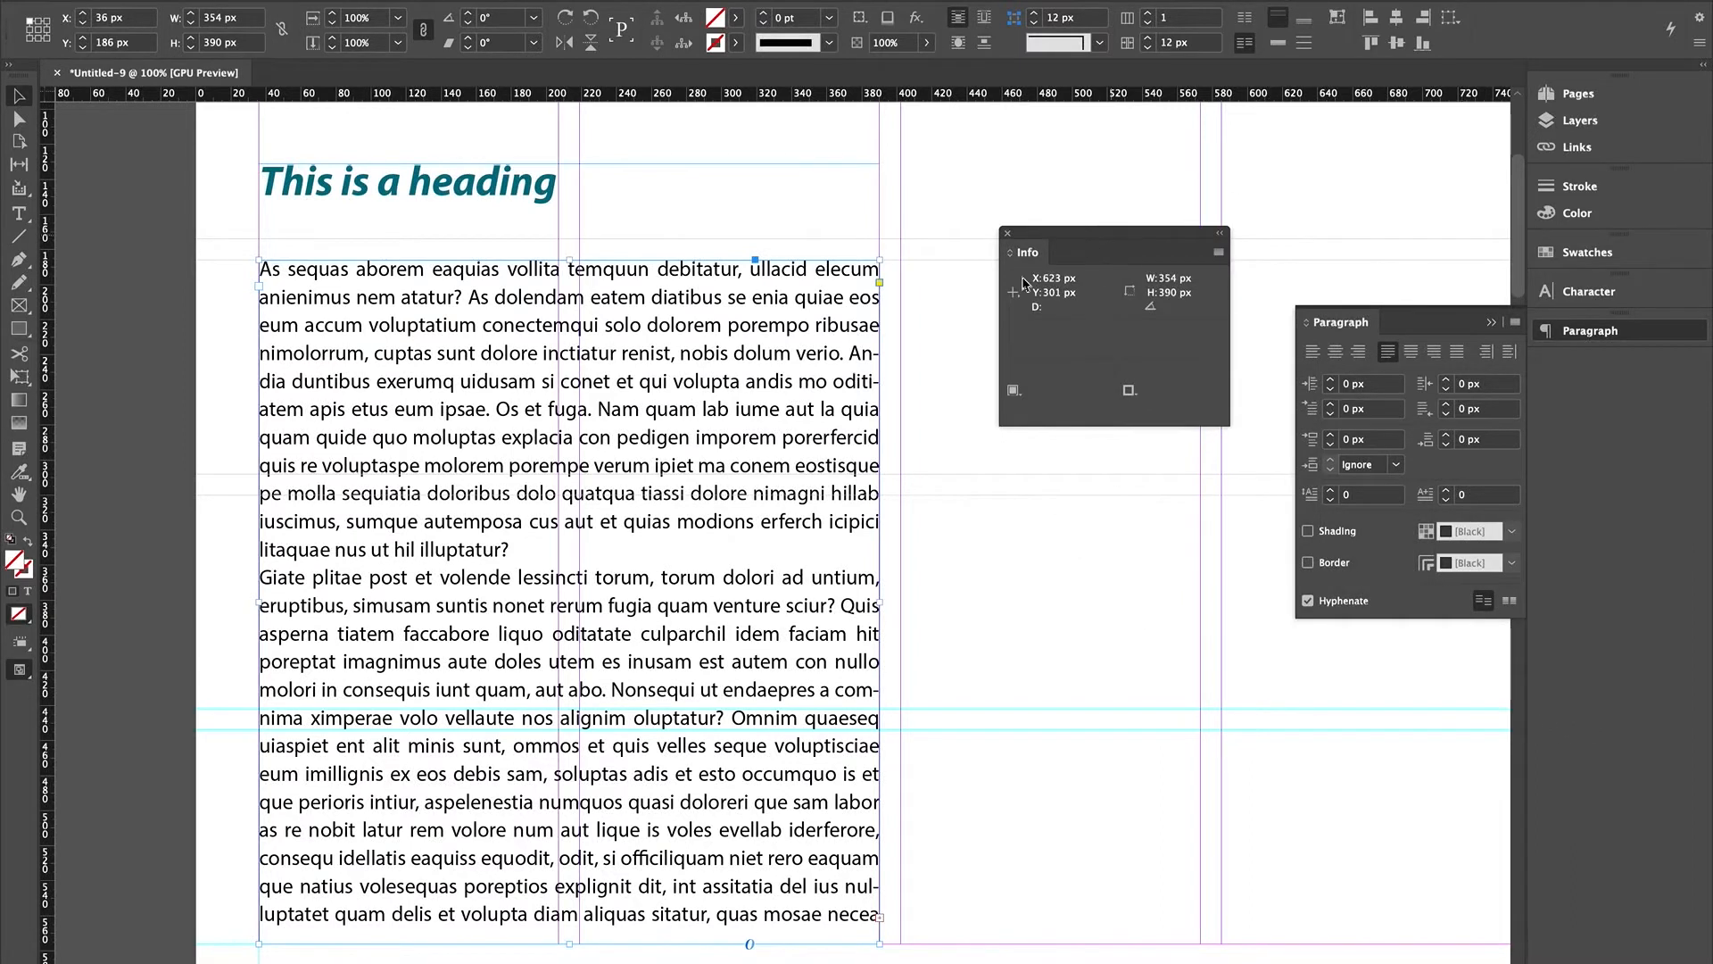
pyautogui.click(19, 213)
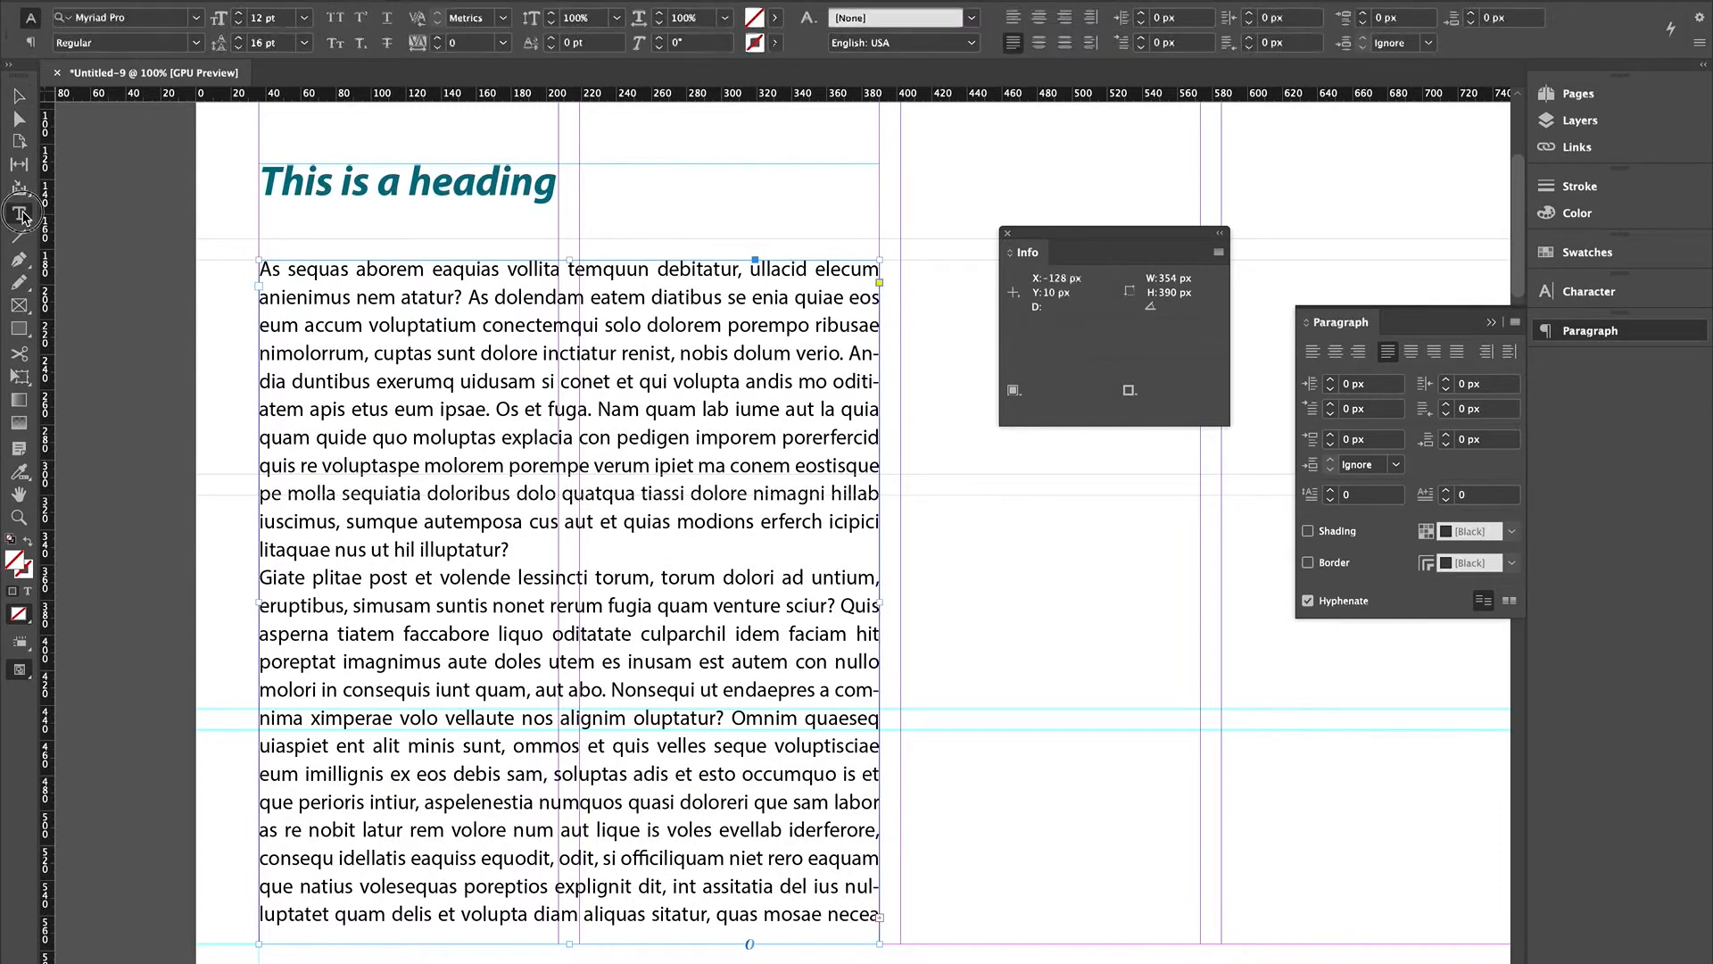
pyautogui.click(337, 385)
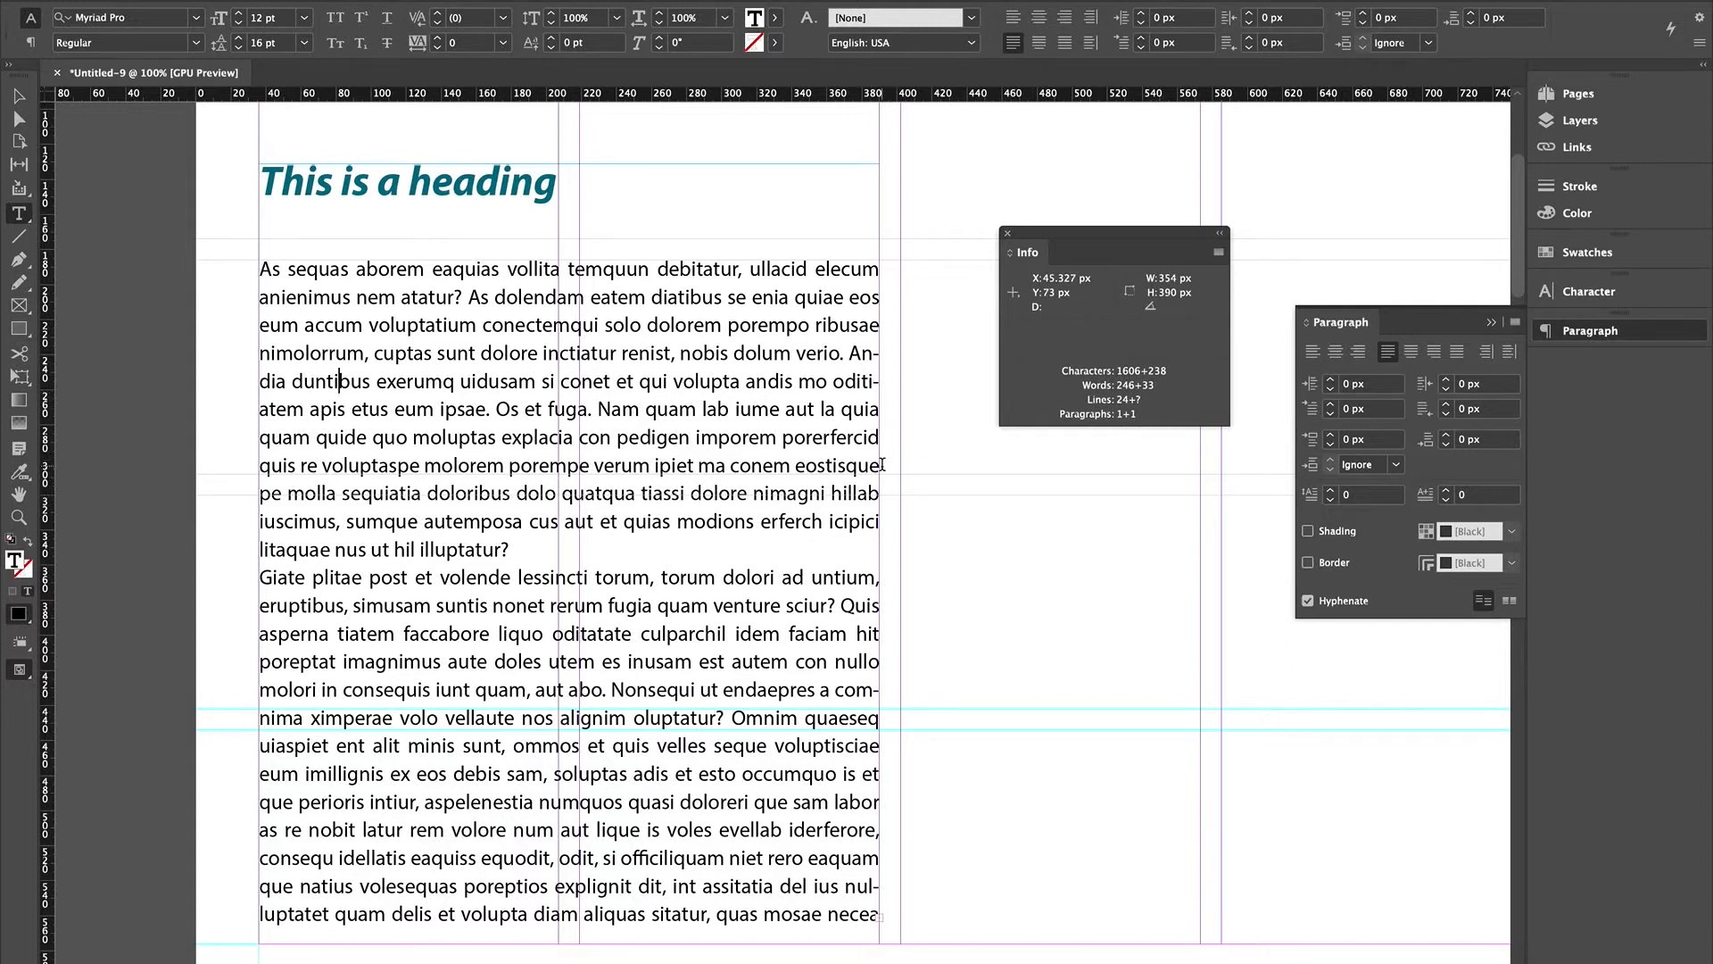
# - Select the line beginning "quis re voluptaspe" to check its character count, deselect it and close the Info readout
pyautogui.moveTo(880, 465); pyautogui.dragTo(252, 475)
pyautogui.click(253, 474)
pyautogui.tripleClick(258, 464)
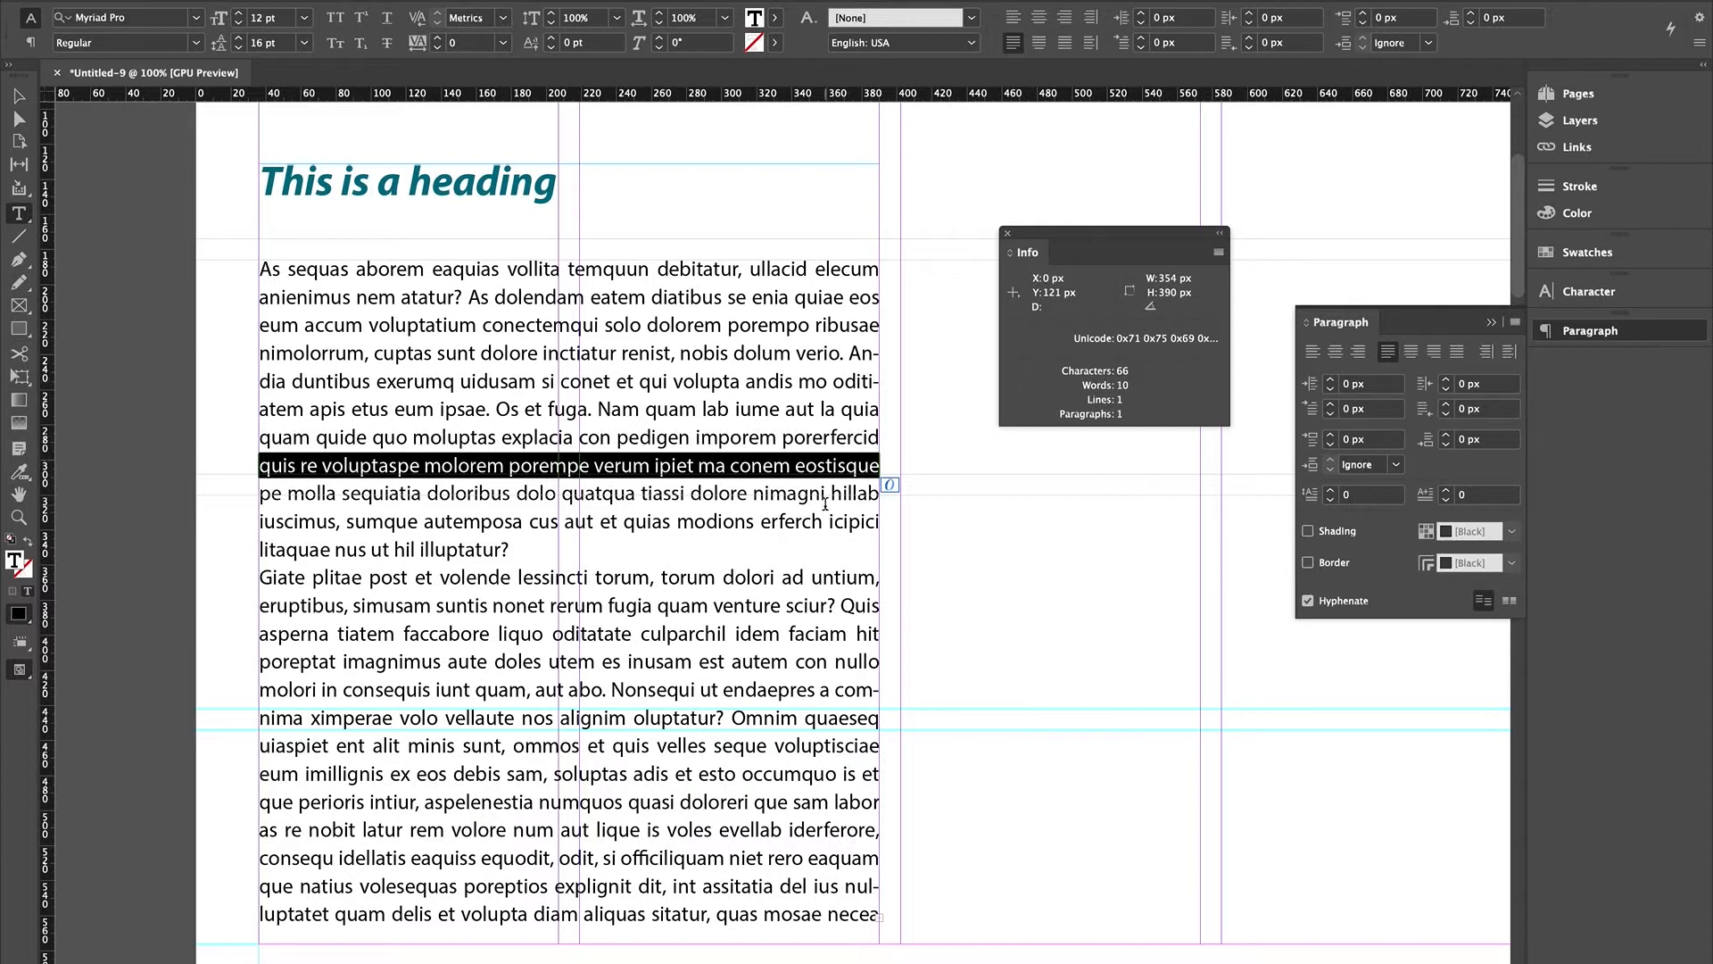
pyautogui.click(822, 460)
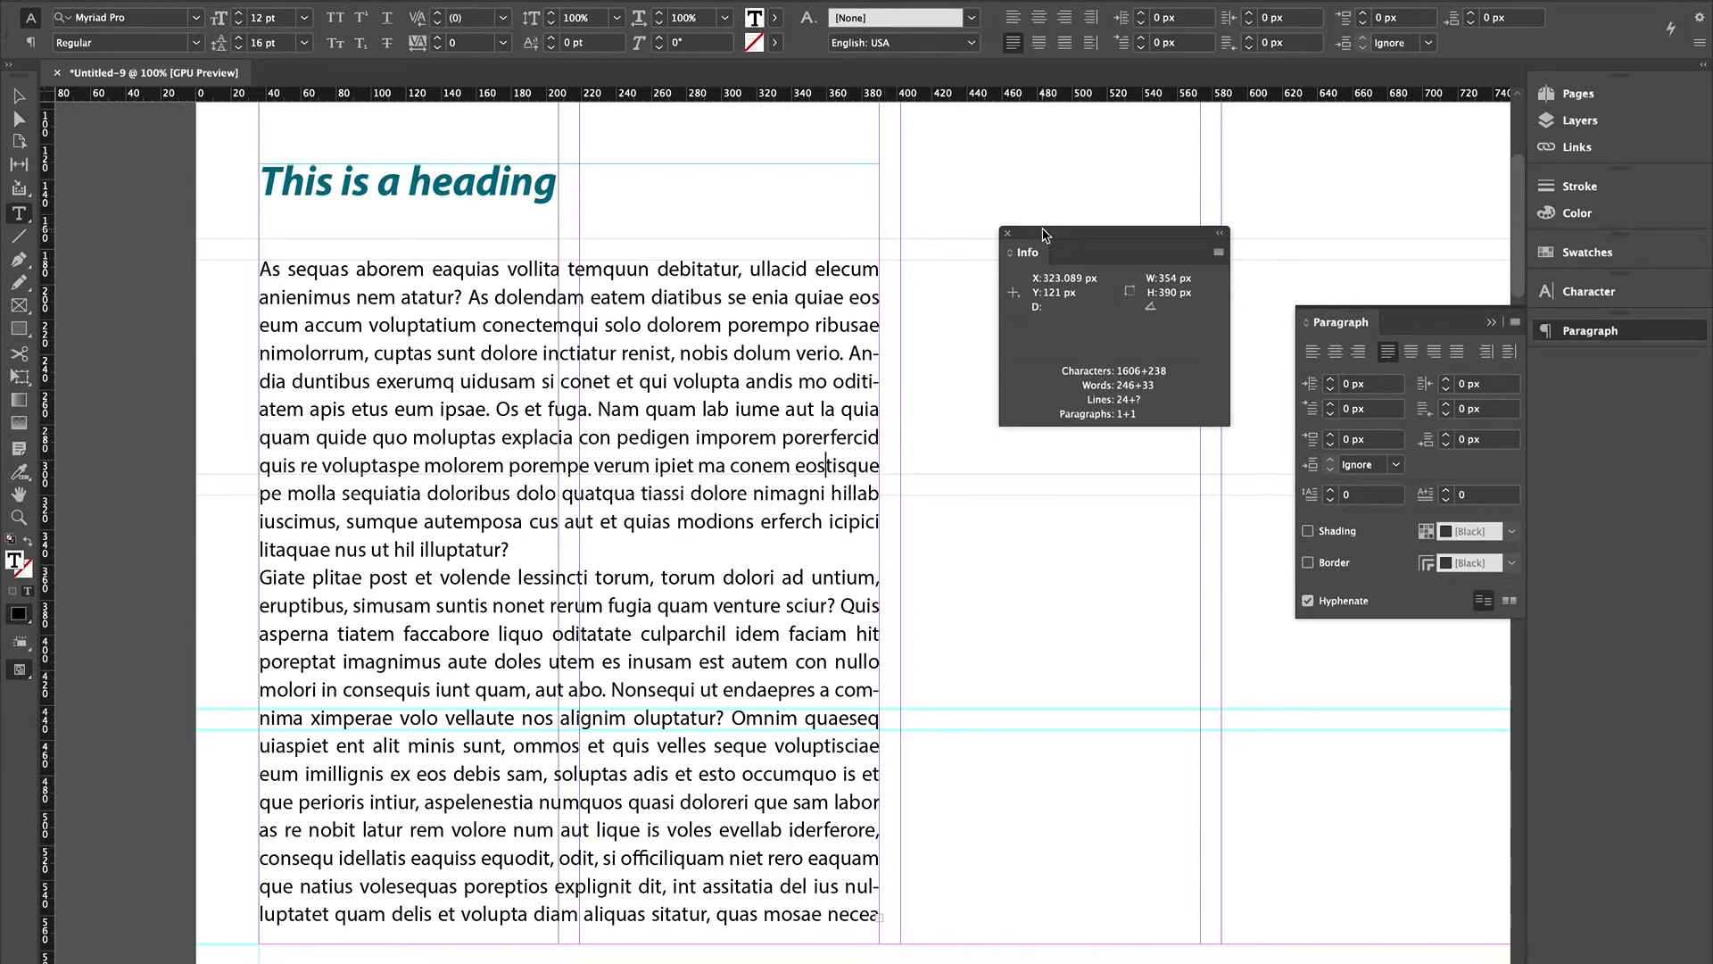
pyautogui.moveTo(1070, 233); pyautogui.dragTo(1353, 125)
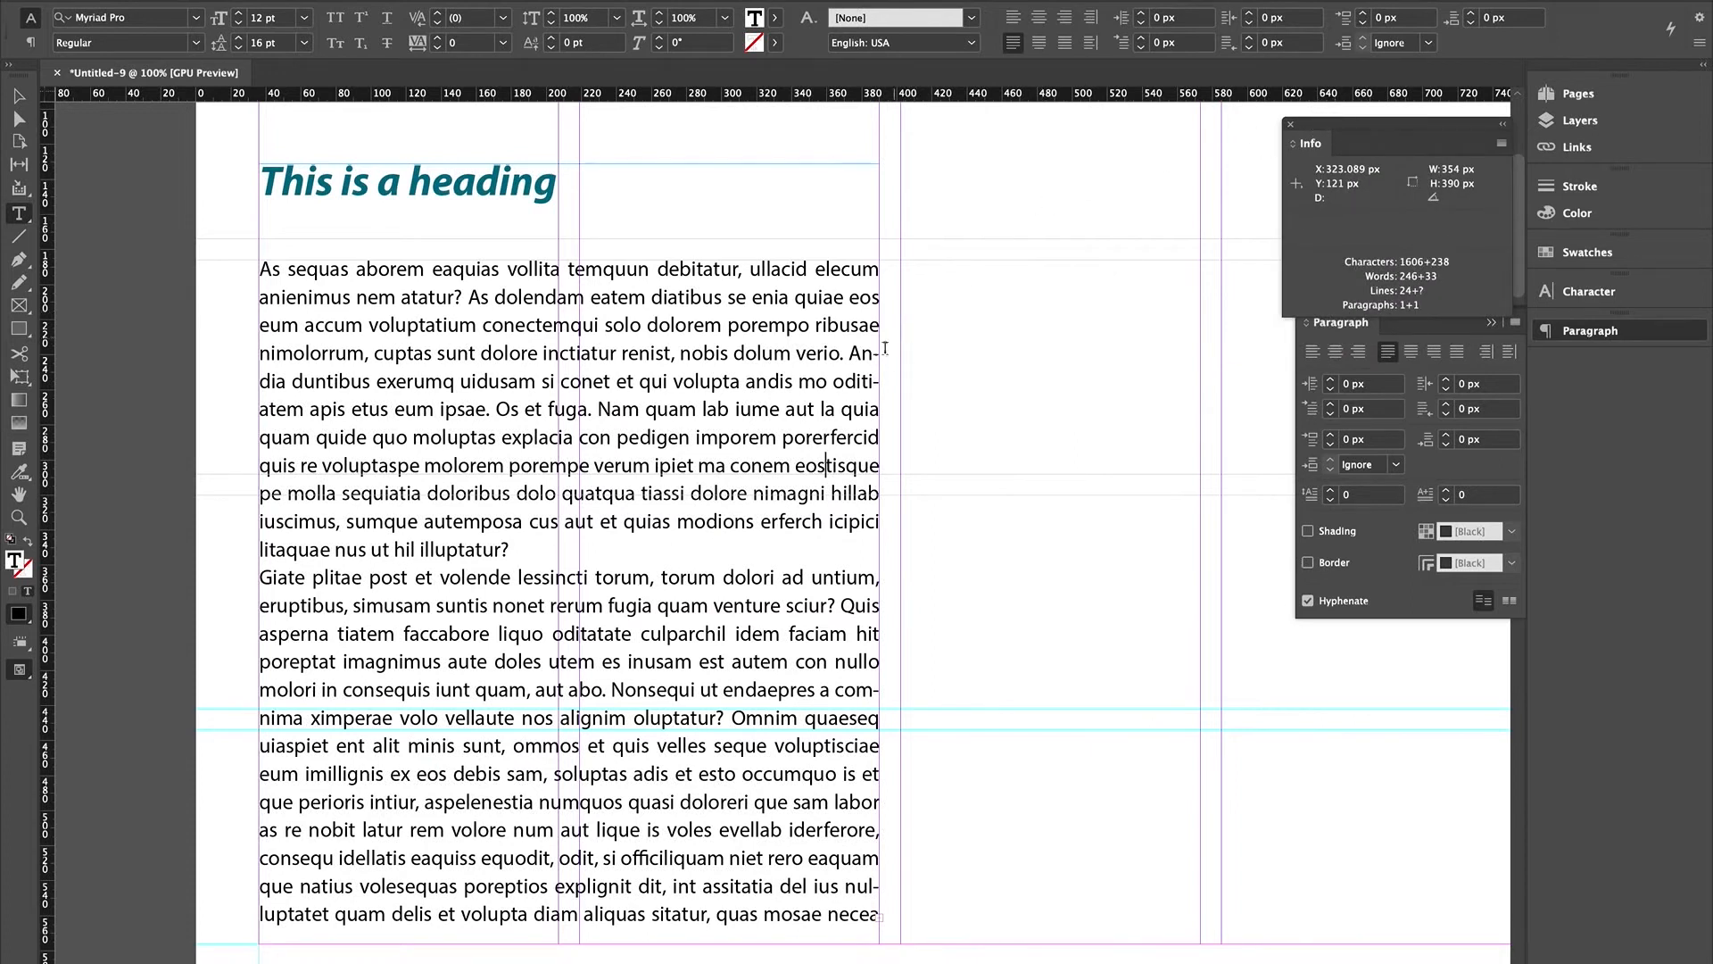
pyautogui.click(1293, 122)
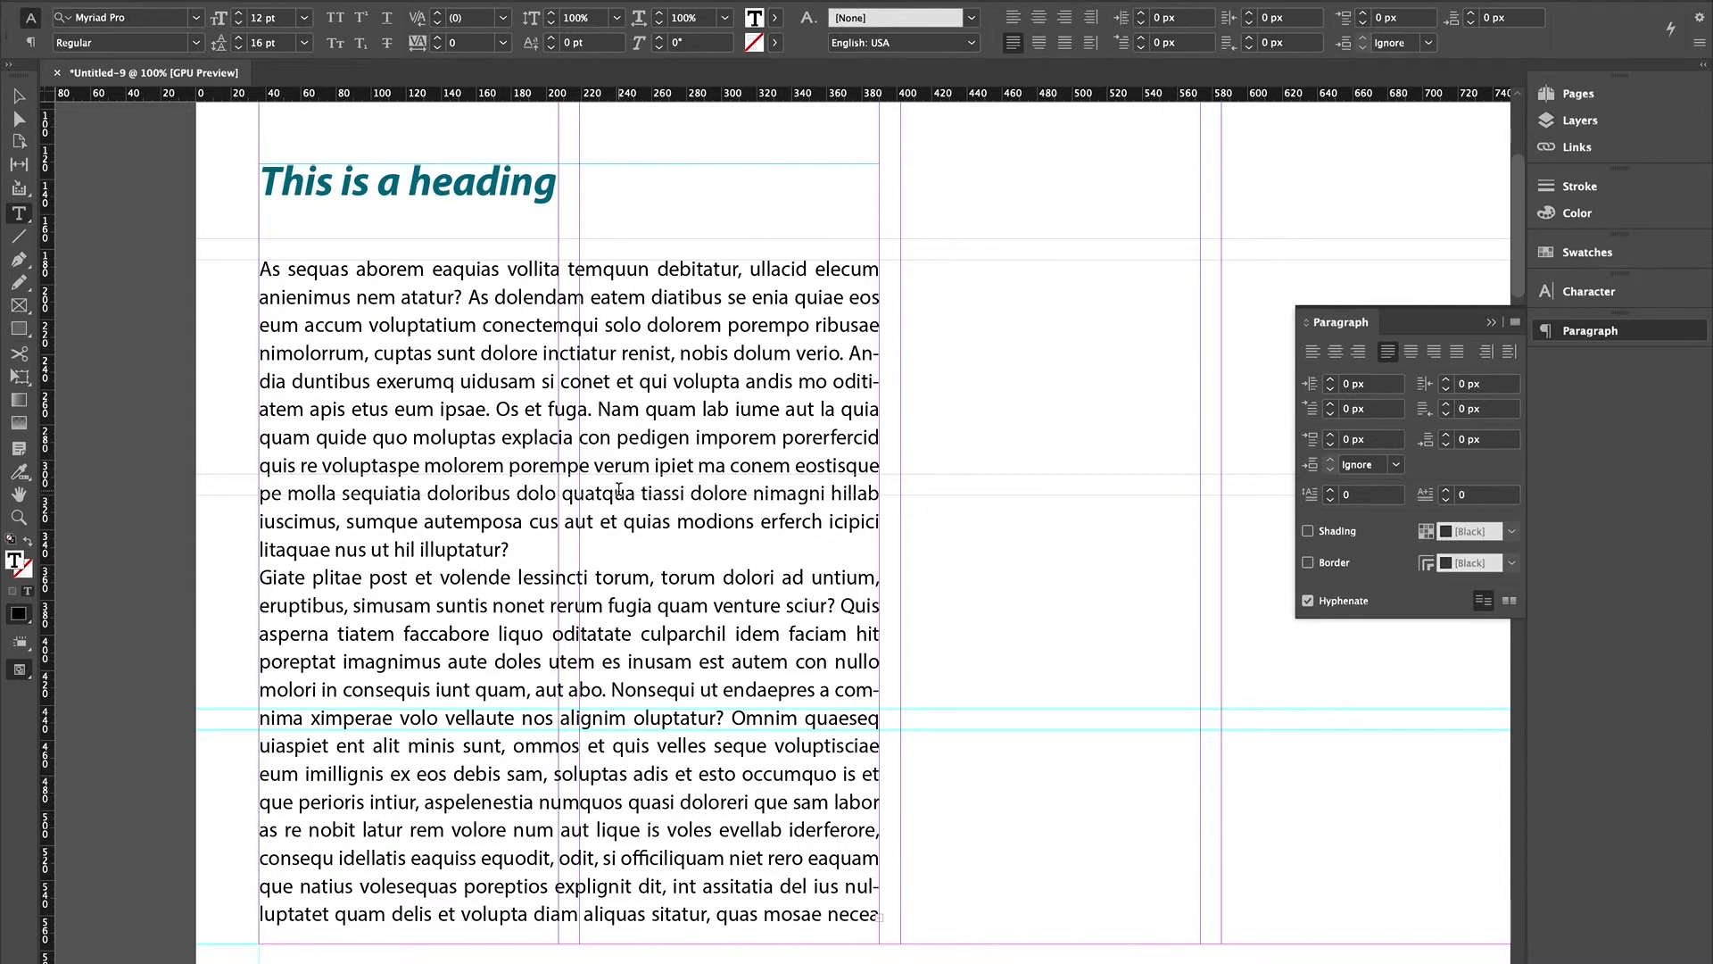
# - Try a 12 px first-line left indent on the body paragraph beginning "Giate plitae post"
pyautogui.press('super+a')
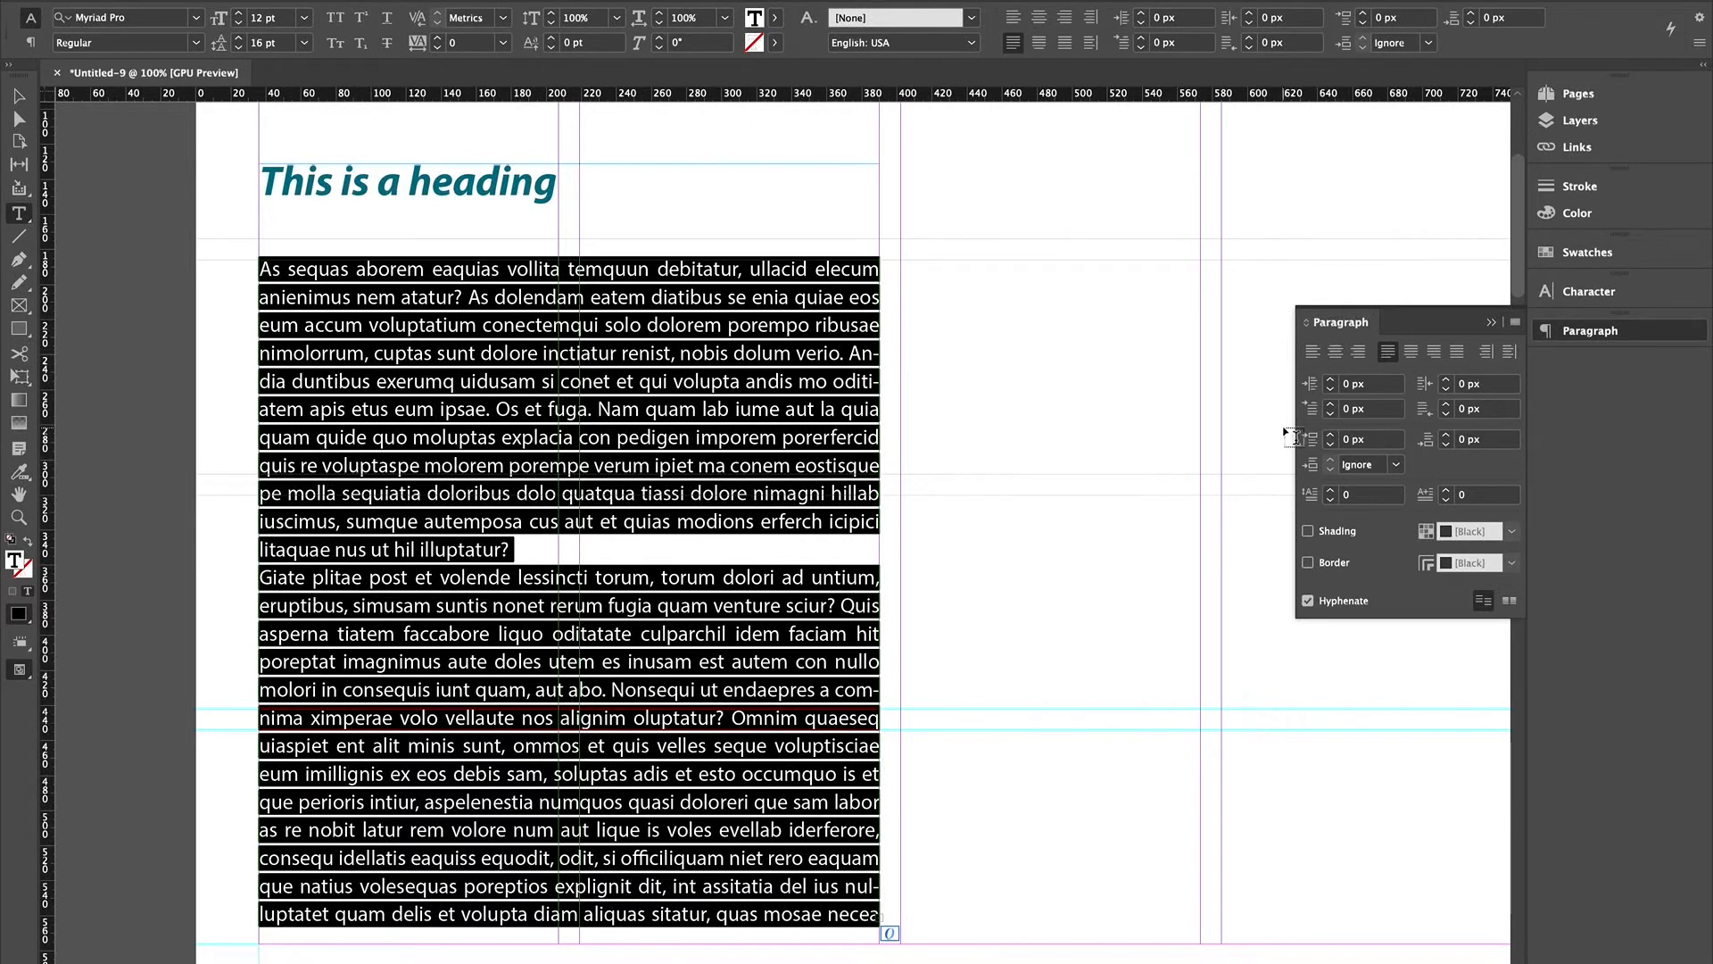
pyautogui.click(453, 487)
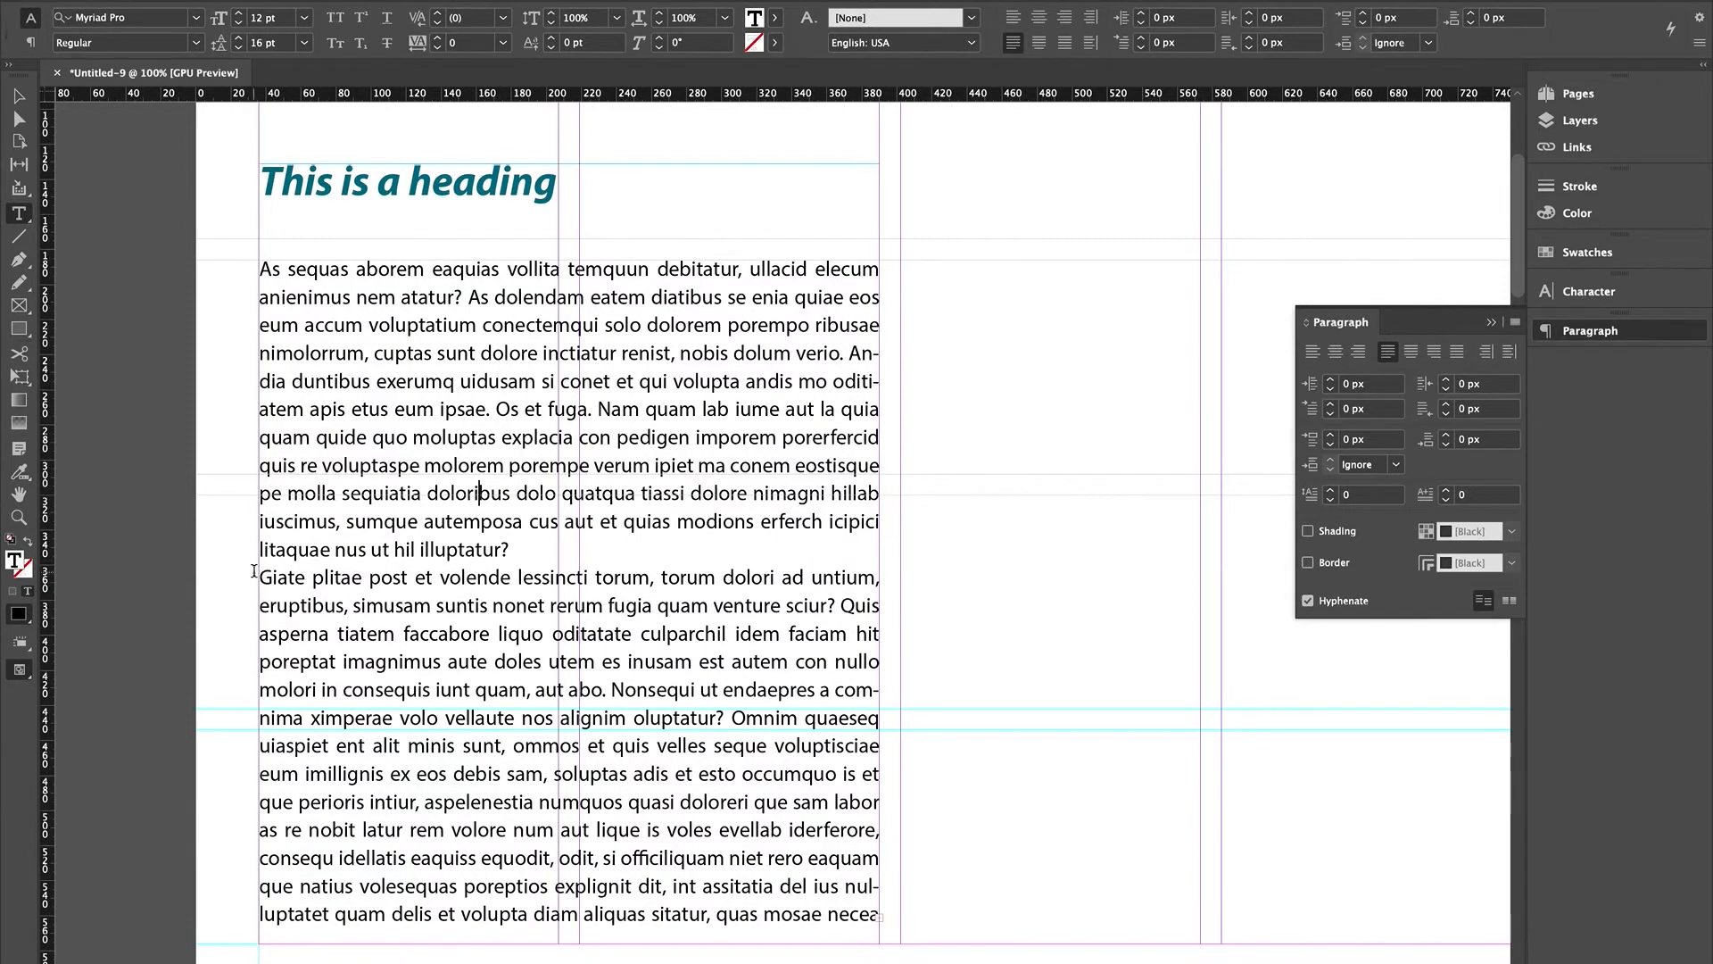
pyautogui.moveTo(257, 571); pyautogui.dragTo(323, 693)
pyautogui.moveTo(412, 886); pyautogui.dragTo(892, 924)
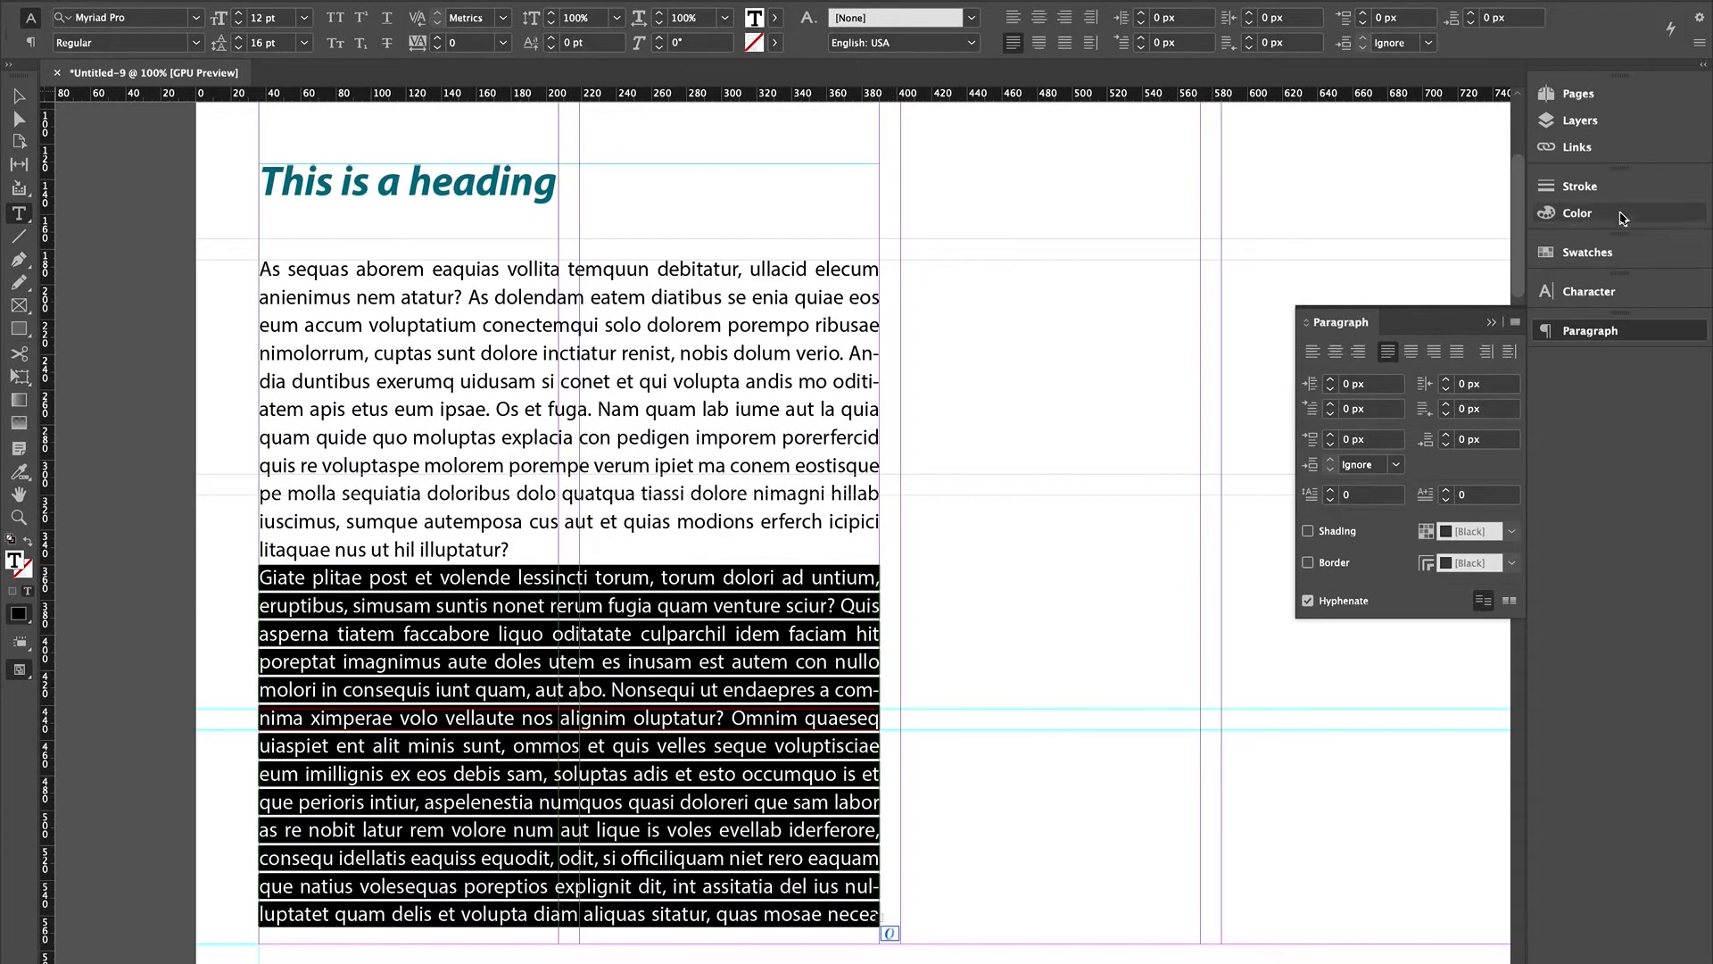
pyautogui.click(1330, 404)
pyautogui.click(1330, 404)
pyautogui.click(1331, 404)
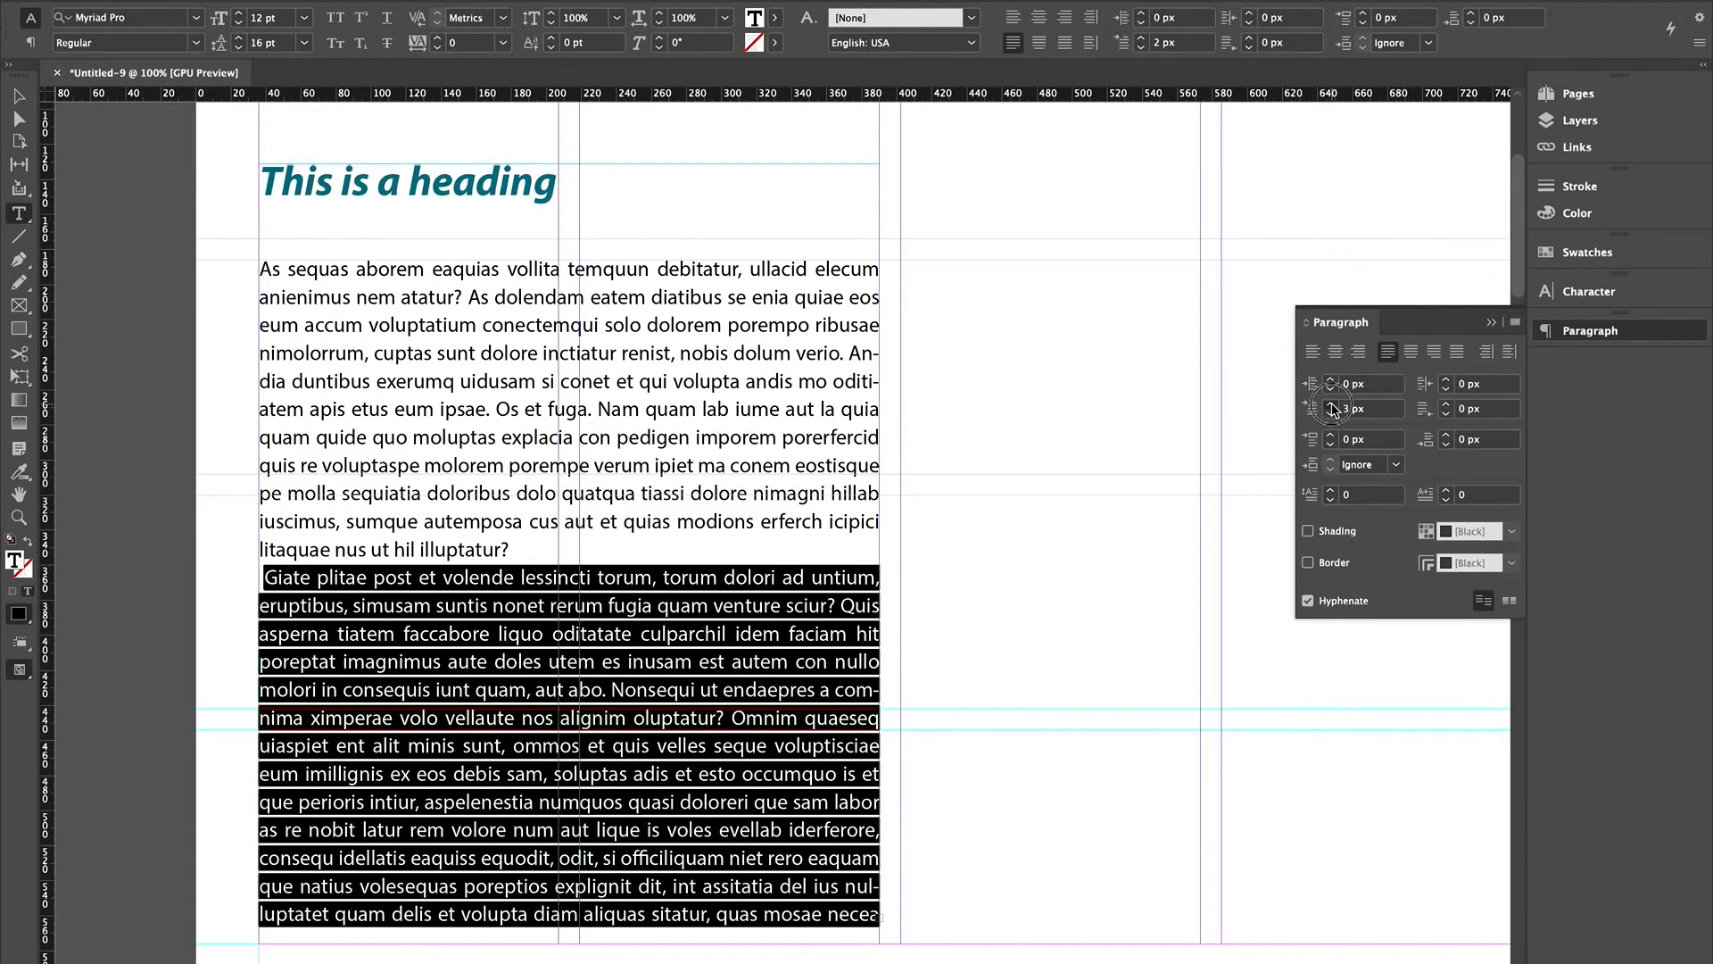
pyautogui.click(1330, 404)
pyautogui.click(1330, 405)
pyautogui.click(1330, 404)
pyautogui.click(1330, 404)
pyautogui.click(1330, 404)
pyautogui.click(1330, 404)
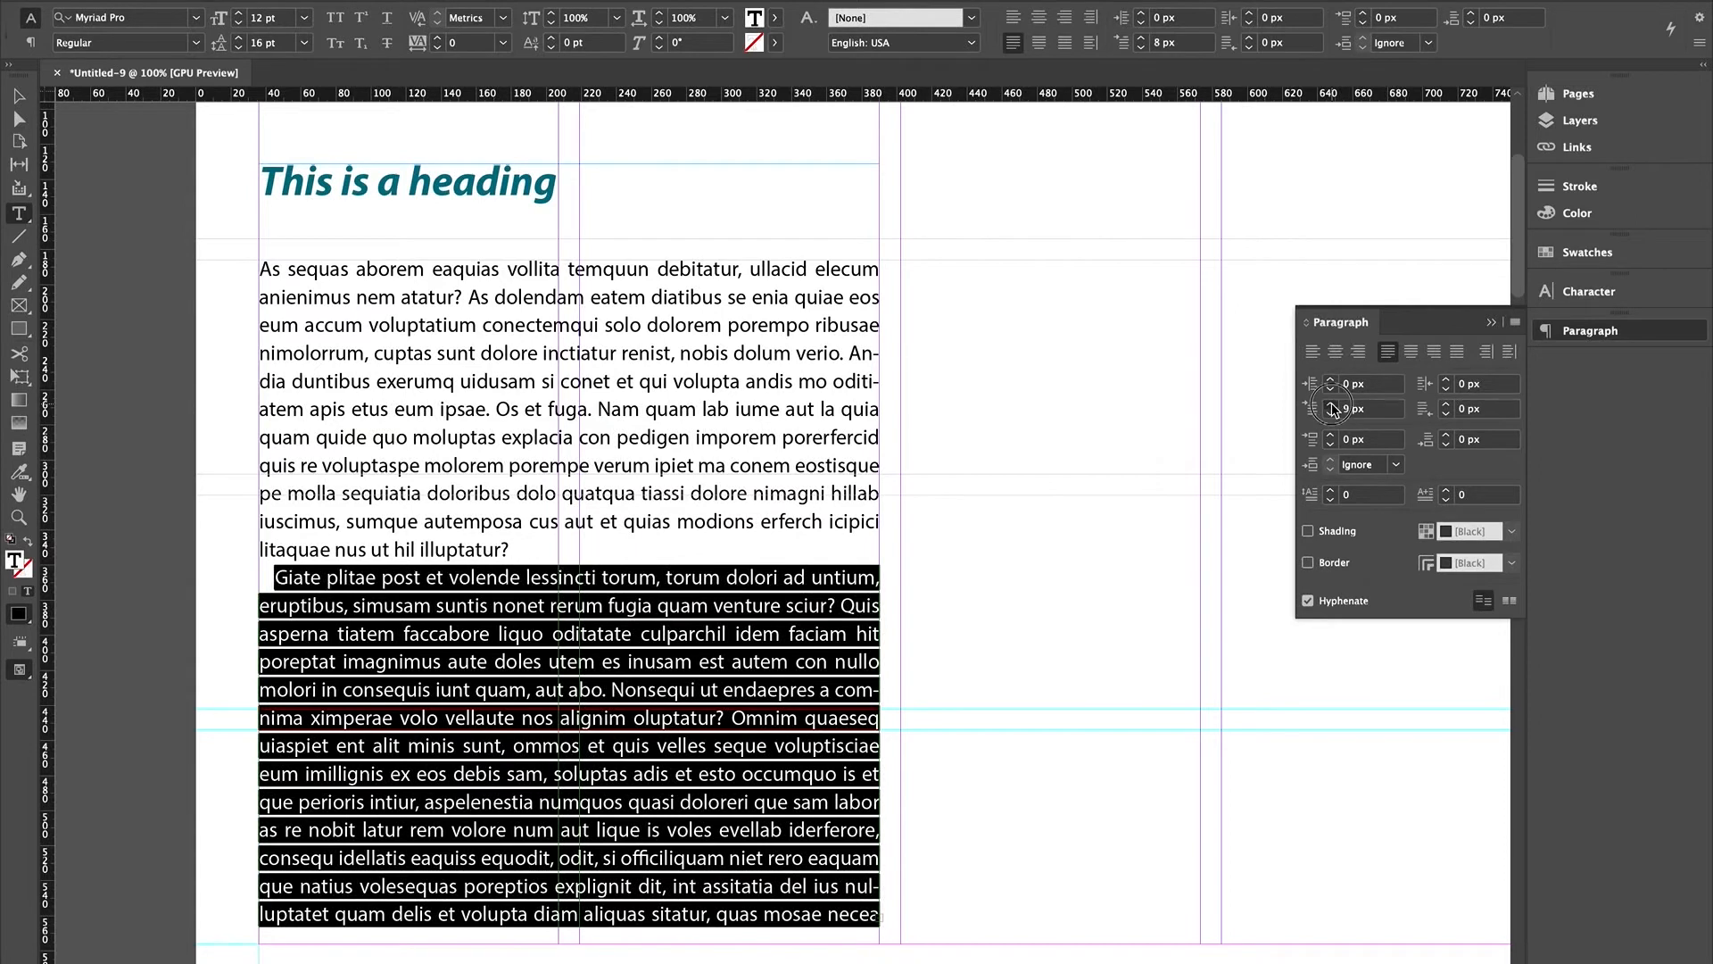
pyautogui.click(1330, 404)
pyautogui.click(1330, 404)
pyautogui.click(1330, 404)
pyautogui.click(1331, 404)
pyautogui.click(1330, 404)
pyautogui.click(1330, 404)
pyautogui.click(1330, 404)
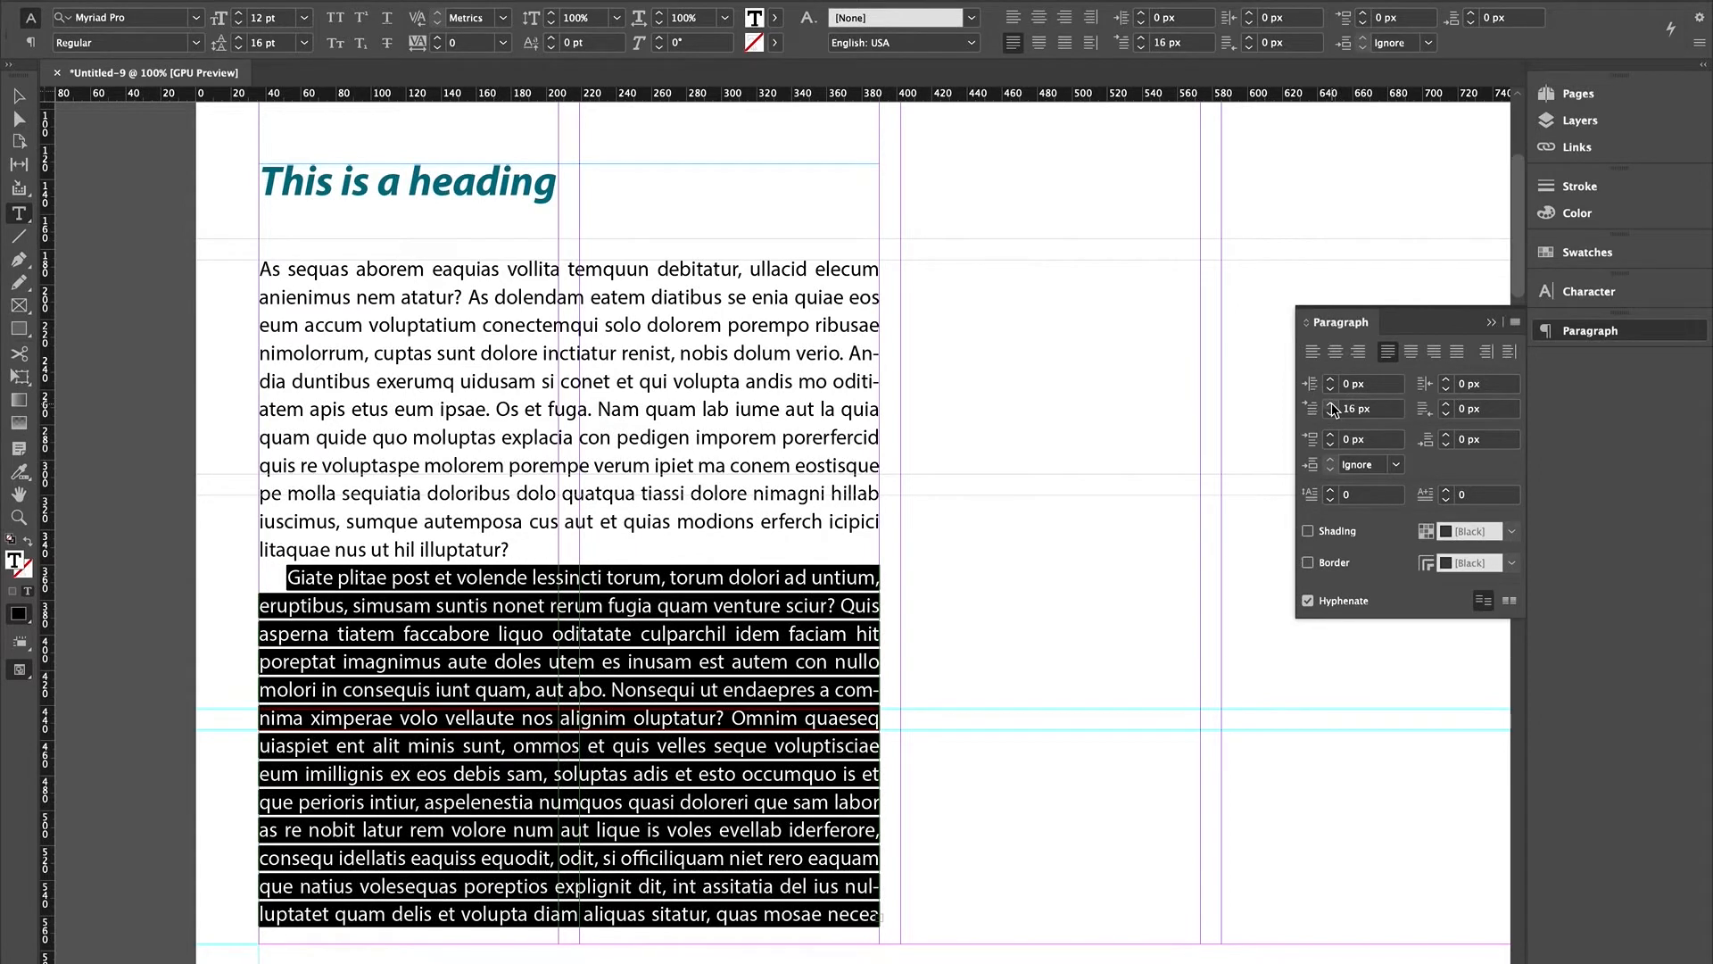
pyautogui.click(1330, 404)
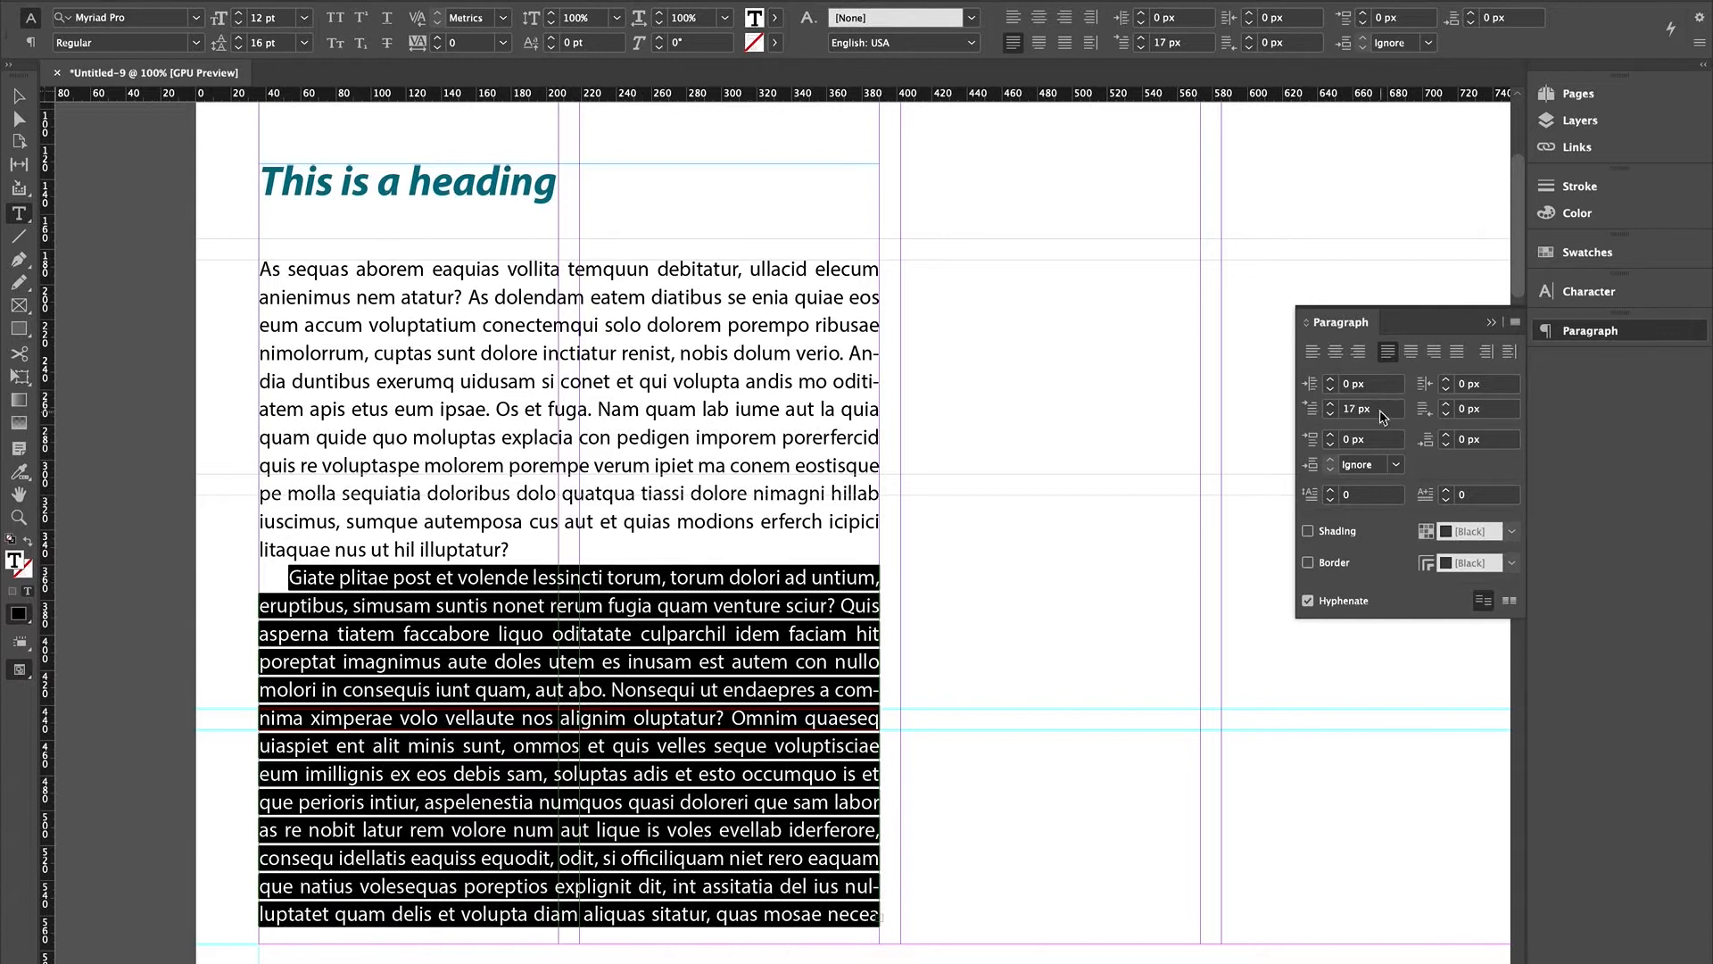
pyautogui.click(1330, 414)
pyautogui.click(1330, 414)
pyautogui.click(1330, 414)
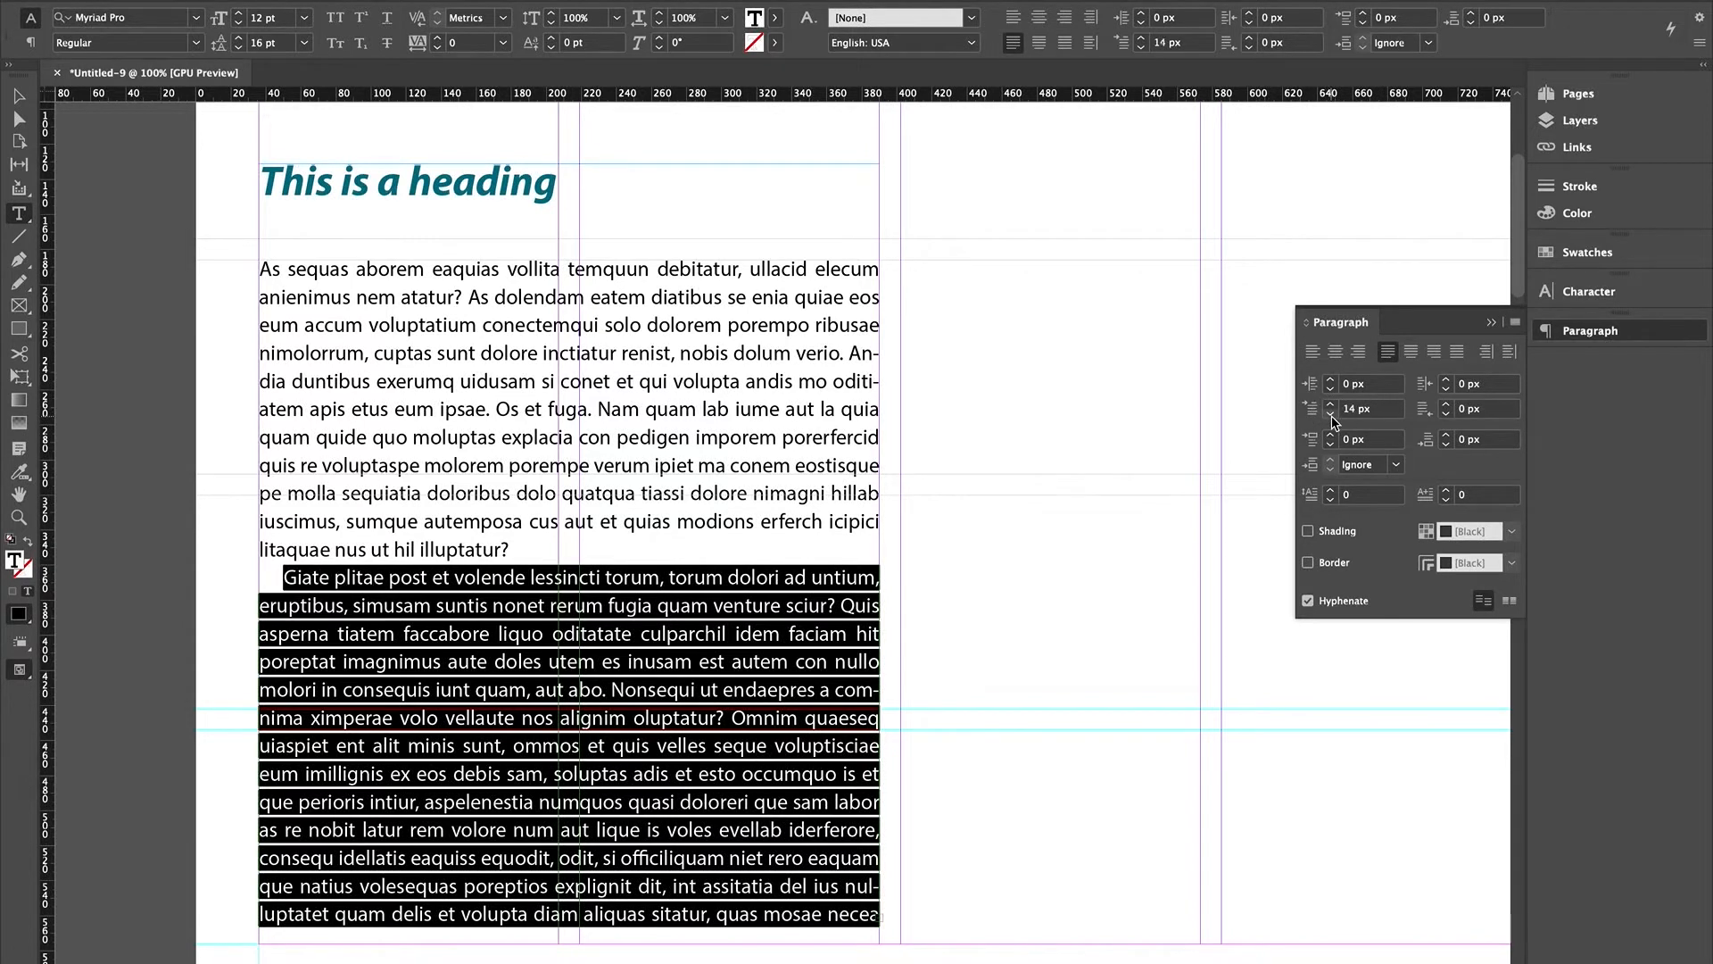
pyautogui.click(1330, 414)
pyautogui.click(1330, 414)
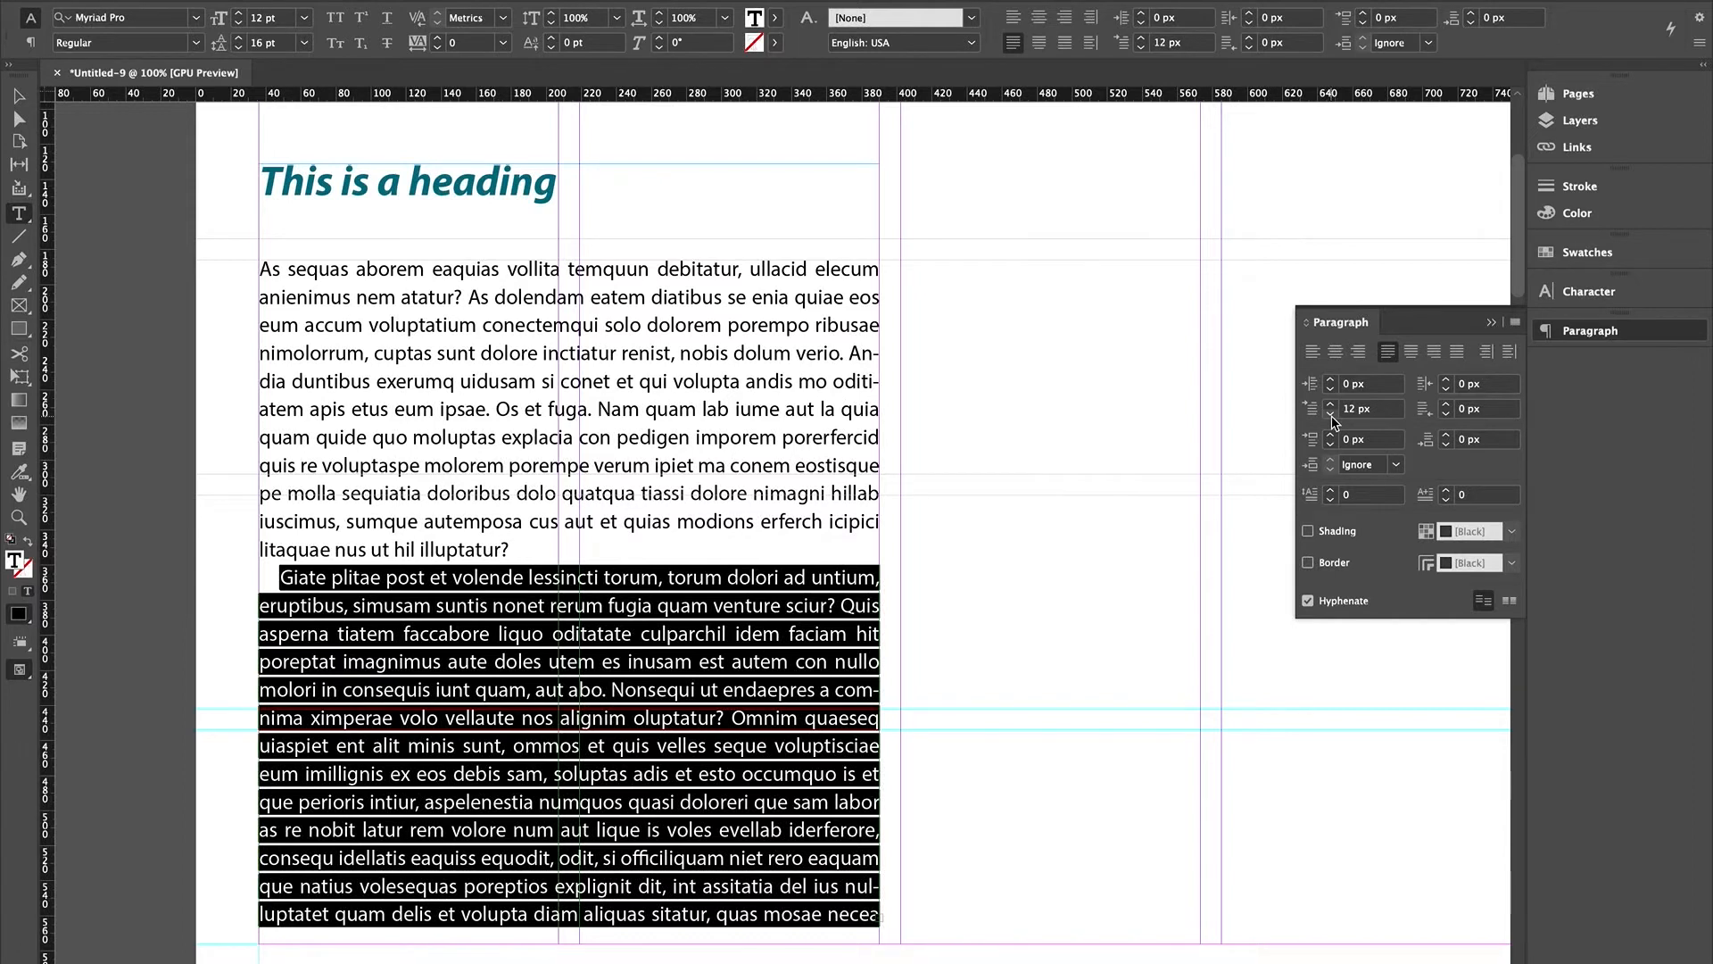
# - Break the second body paragraph after "alignim oluptatur?" so that "Omnim quaeseq" starts a third paragraph
pyautogui.click(835, 689)
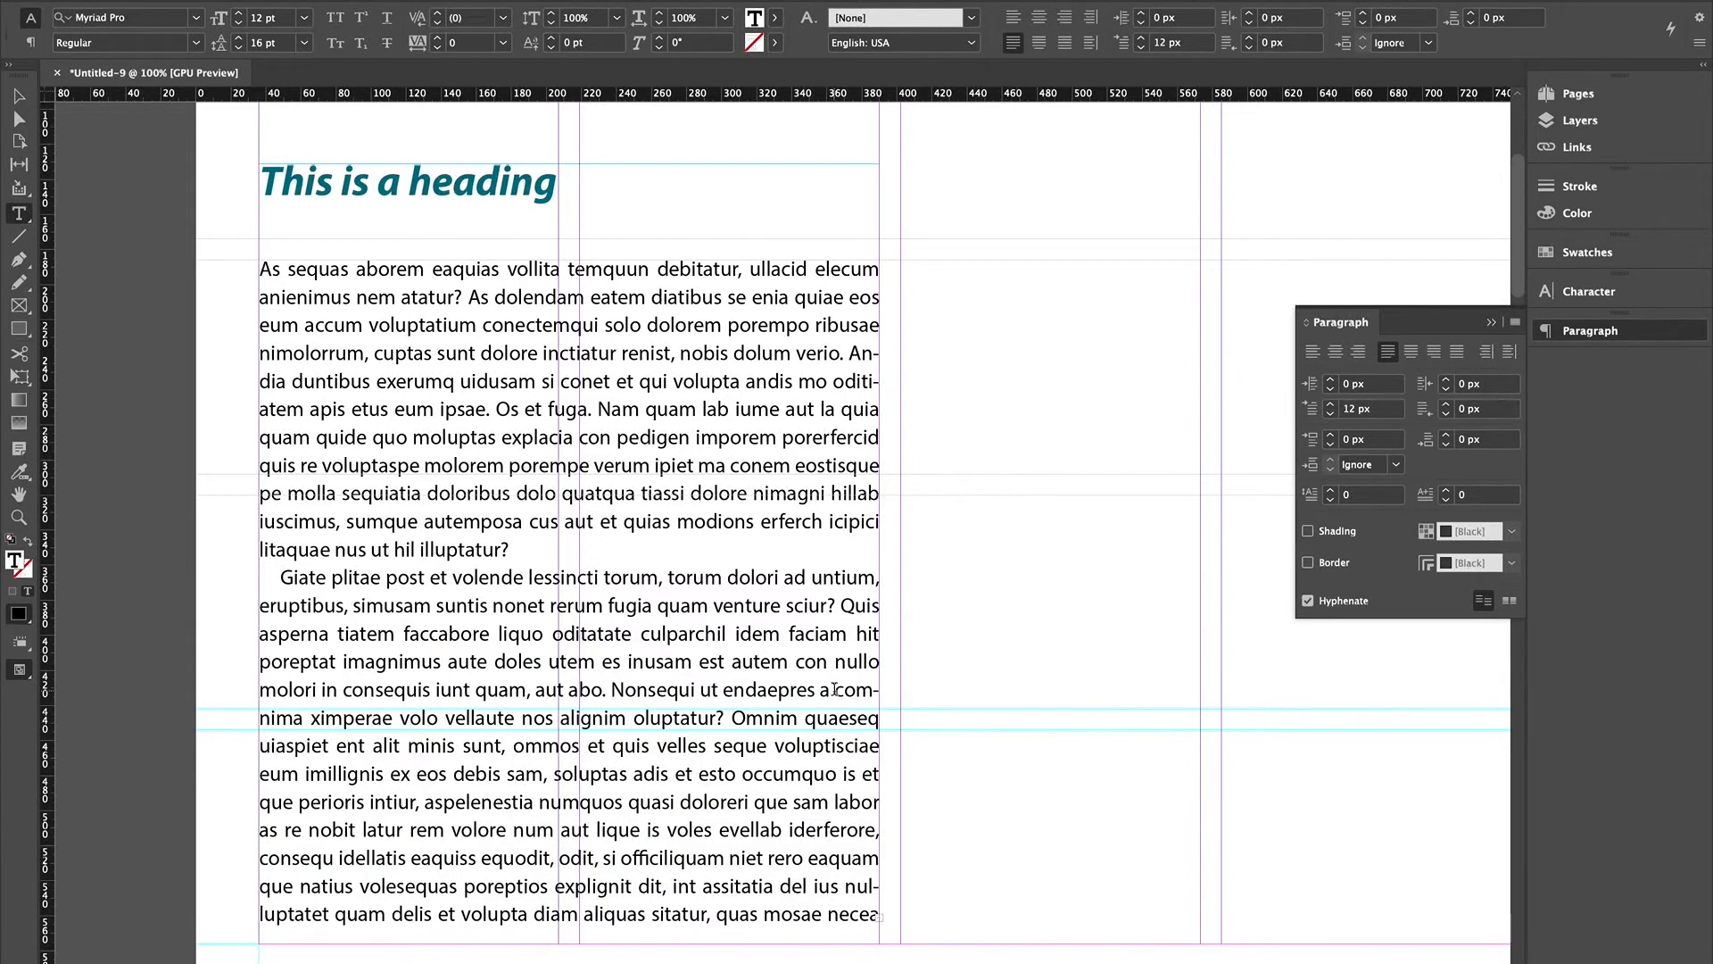
pyautogui.click(728, 718)
pyautogui.press('Return')
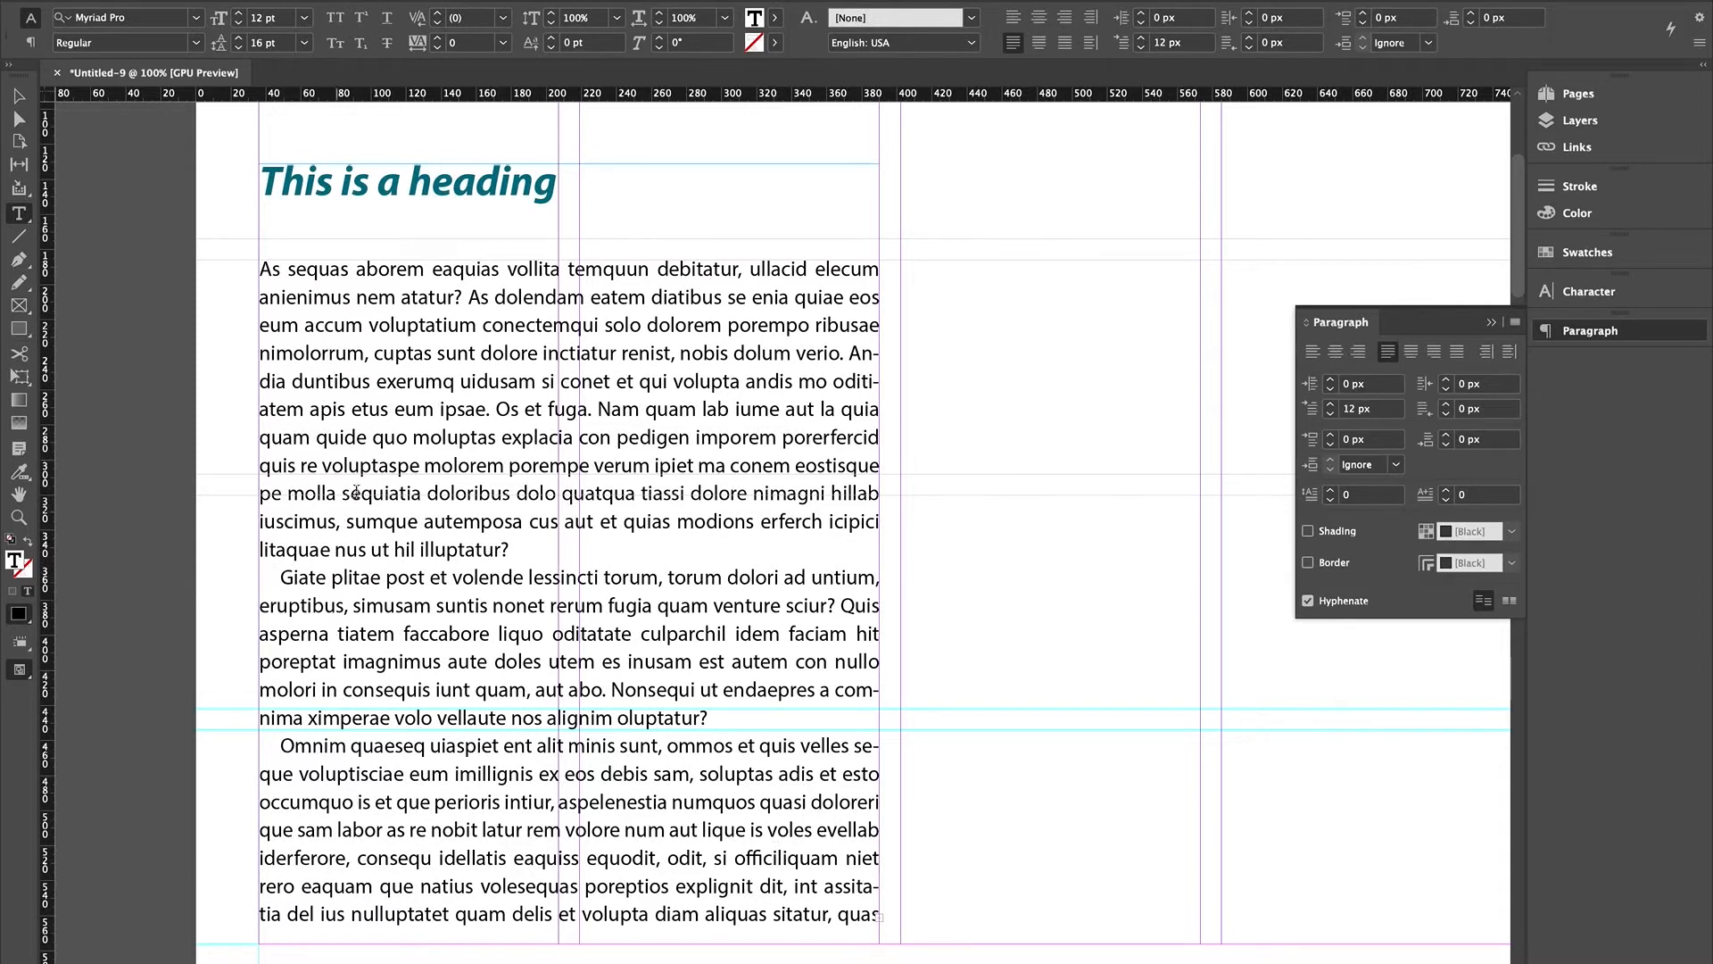
# - Set the first-line left indent of all the body text to 0 px
pyautogui.press('super+a')
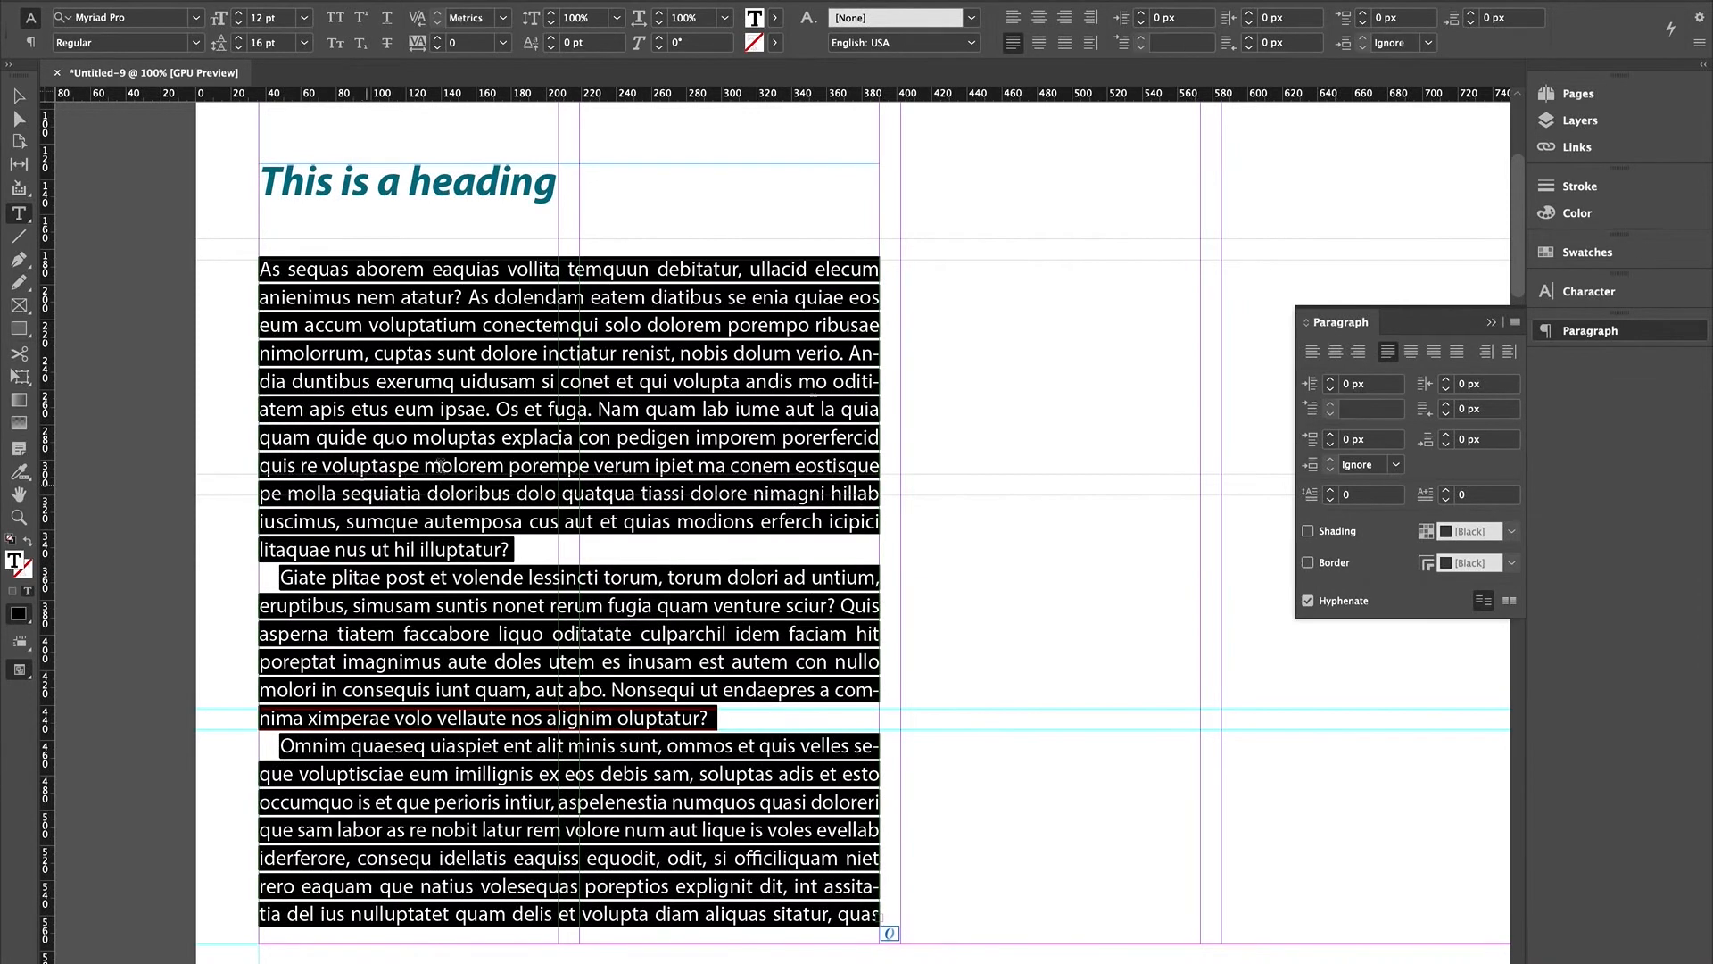
pyautogui.click(1358, 414)
pyautogui.write('0')
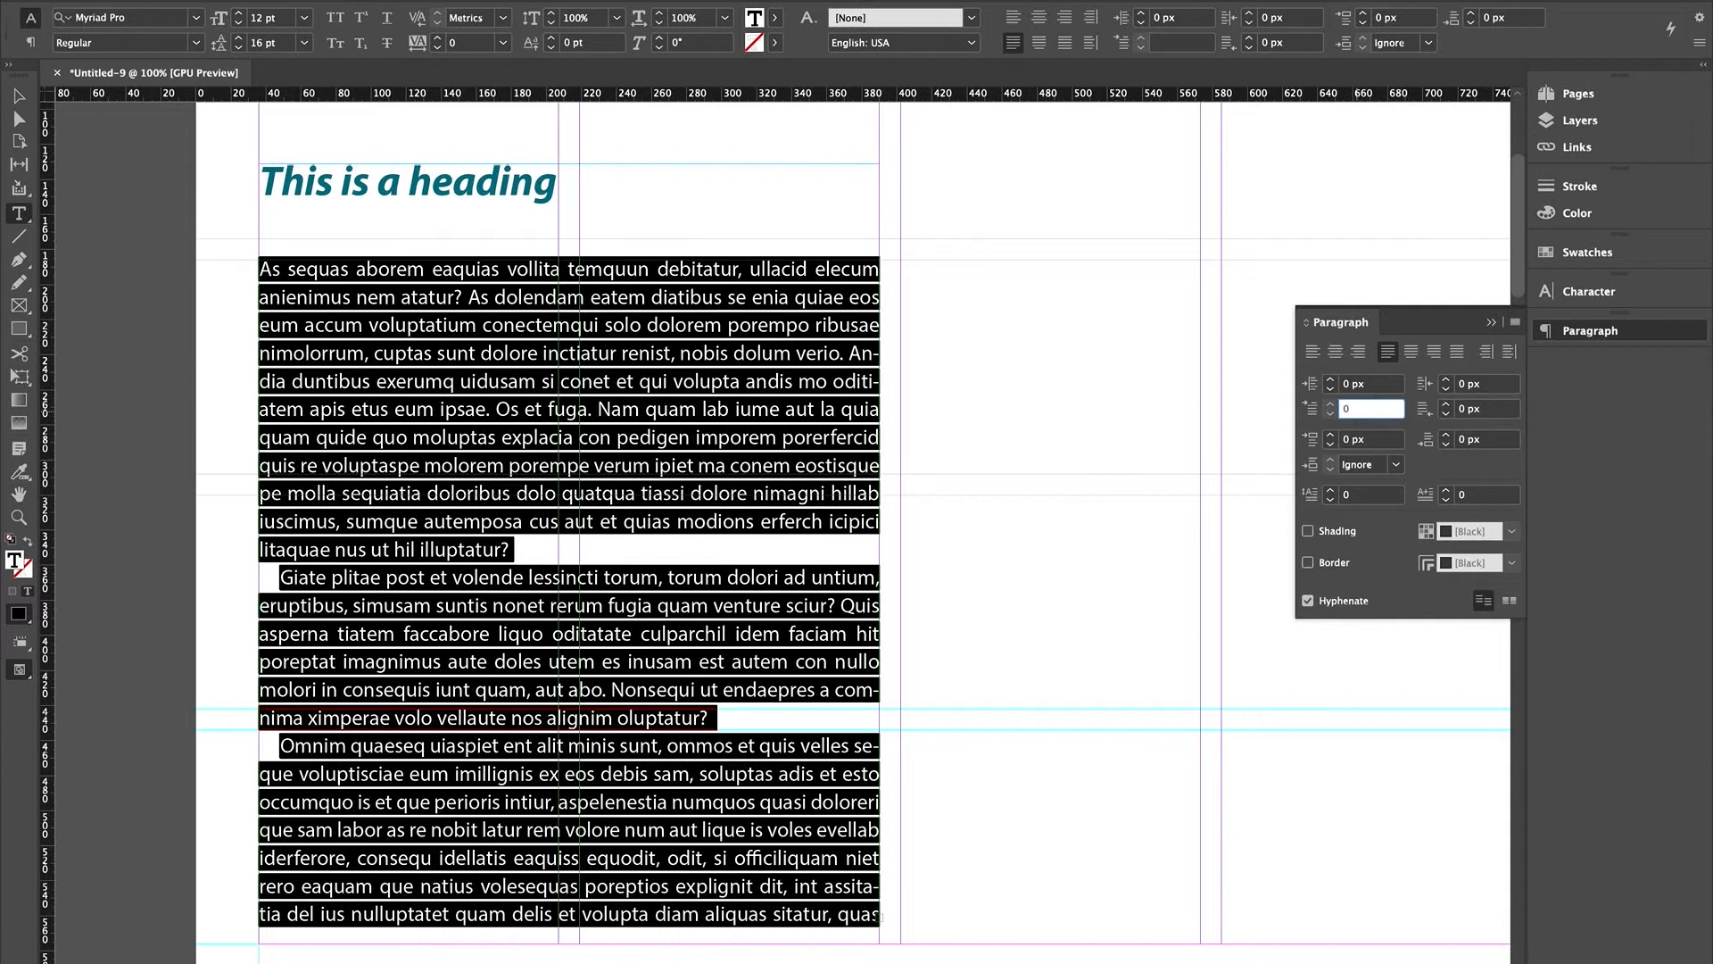
pyautogui.click(1386, 441)
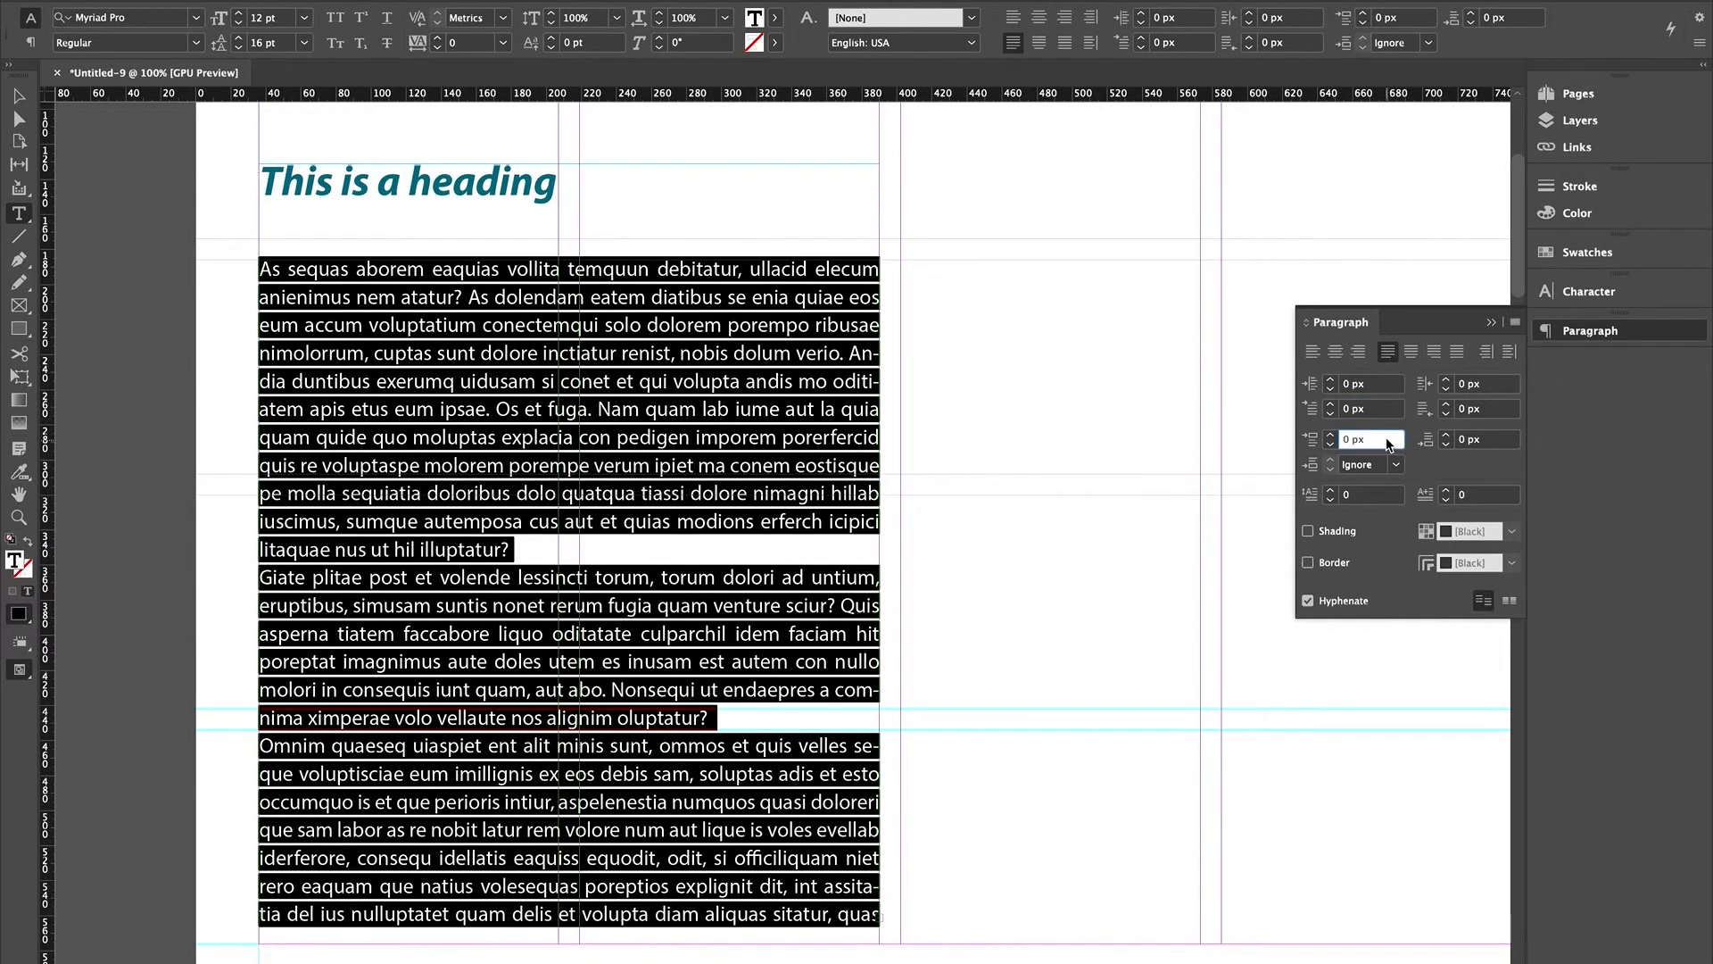
# - Set the space after every body text paragraph to 16 px and deselect the text
pyautogui.click(1485, 440)
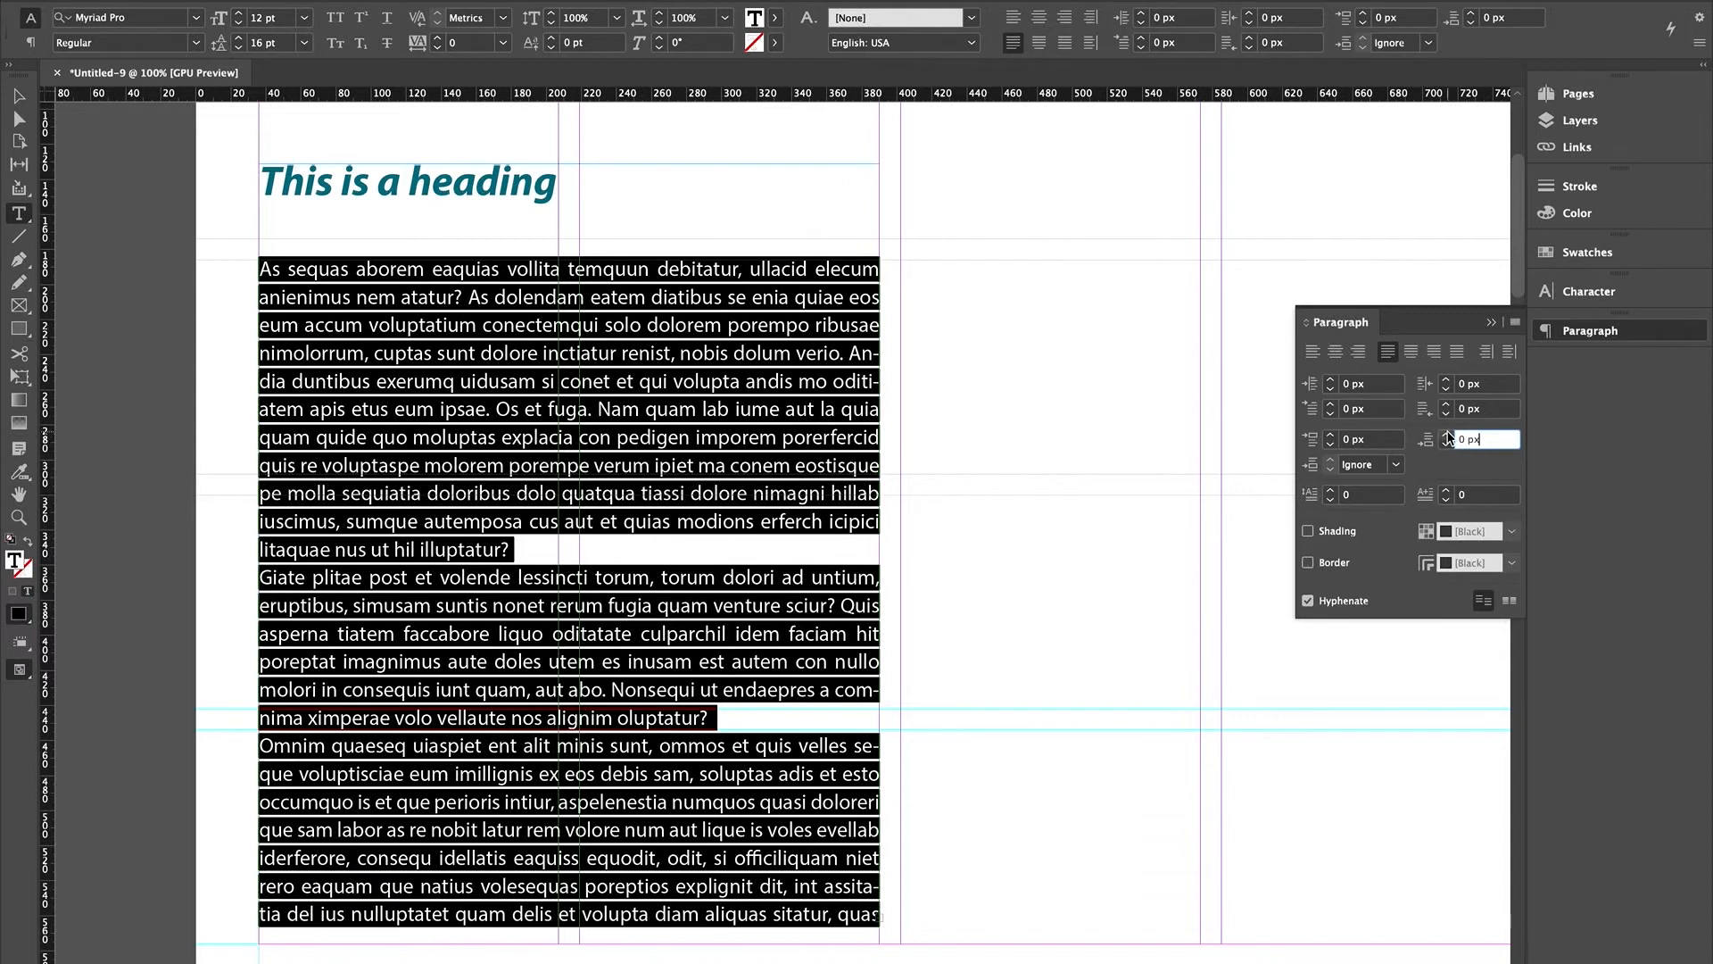
pyautogui.click(1446, 433)
pyautogui.click(1447, 433)
pyautogui.click(1446, 433)
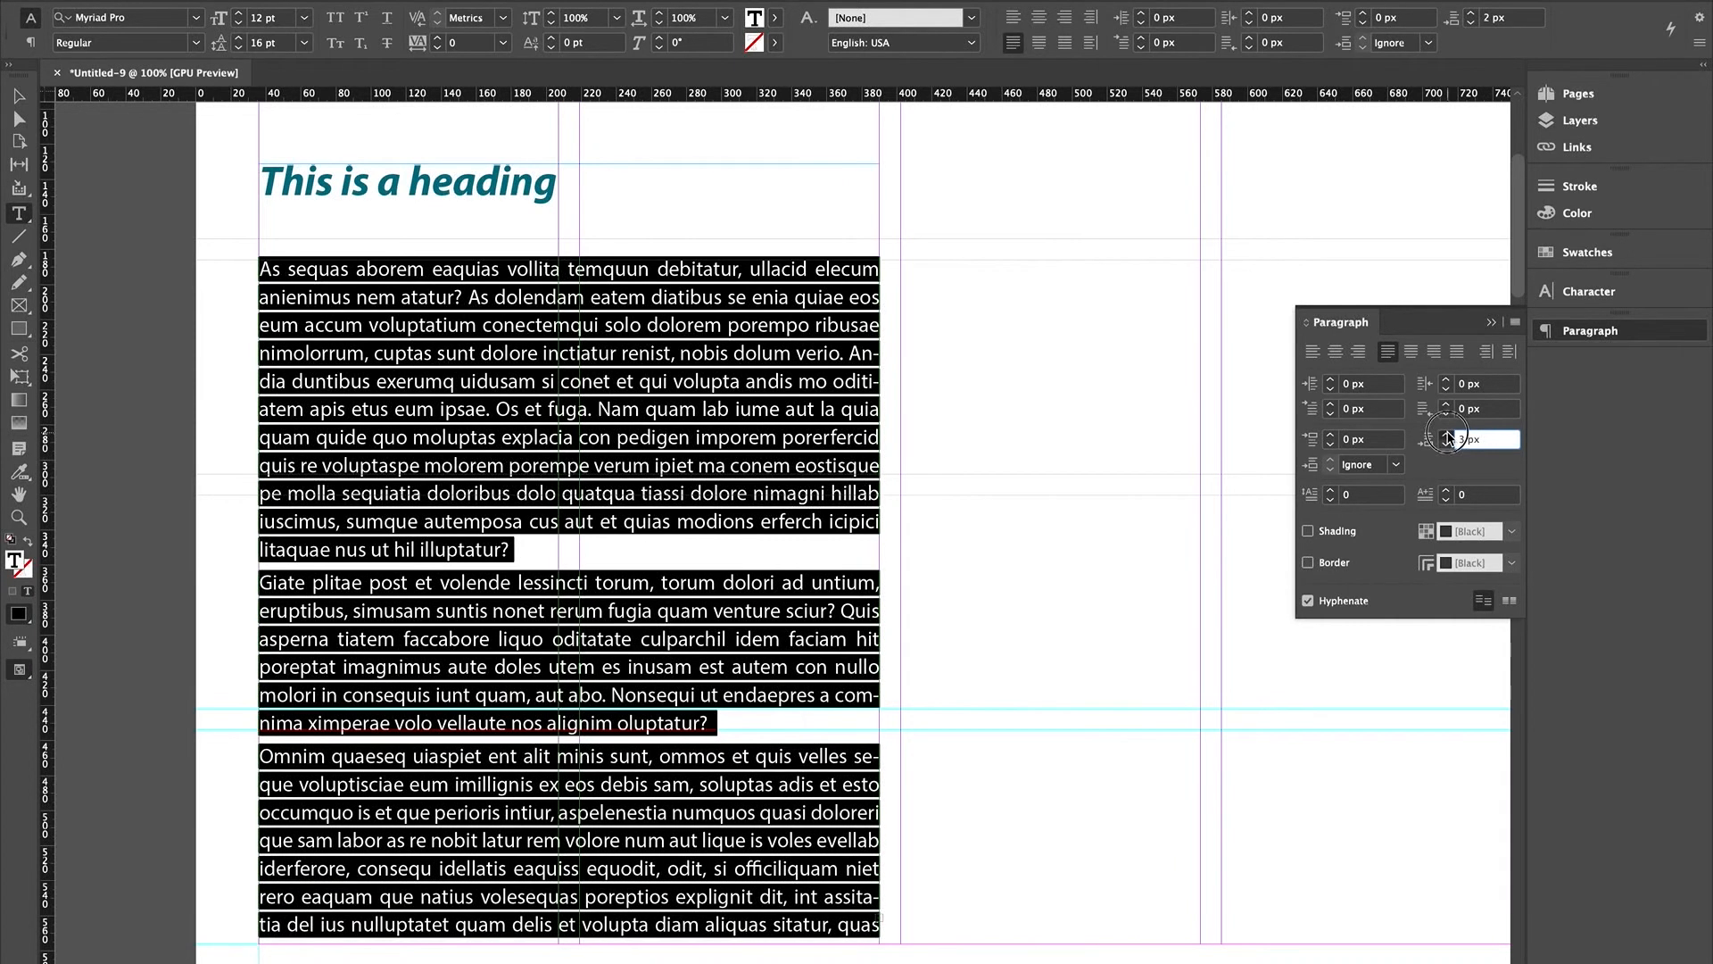
pyautogui.click(1447, 433)
pyautogui.click(1446, 434)
pyautogui.click(1447, 433)
pyautogui.click(1446, 434)
pyautogui.click(1446, 433)
pyautogui.click(1446, 434)
pyautogui.click(1446, 433)
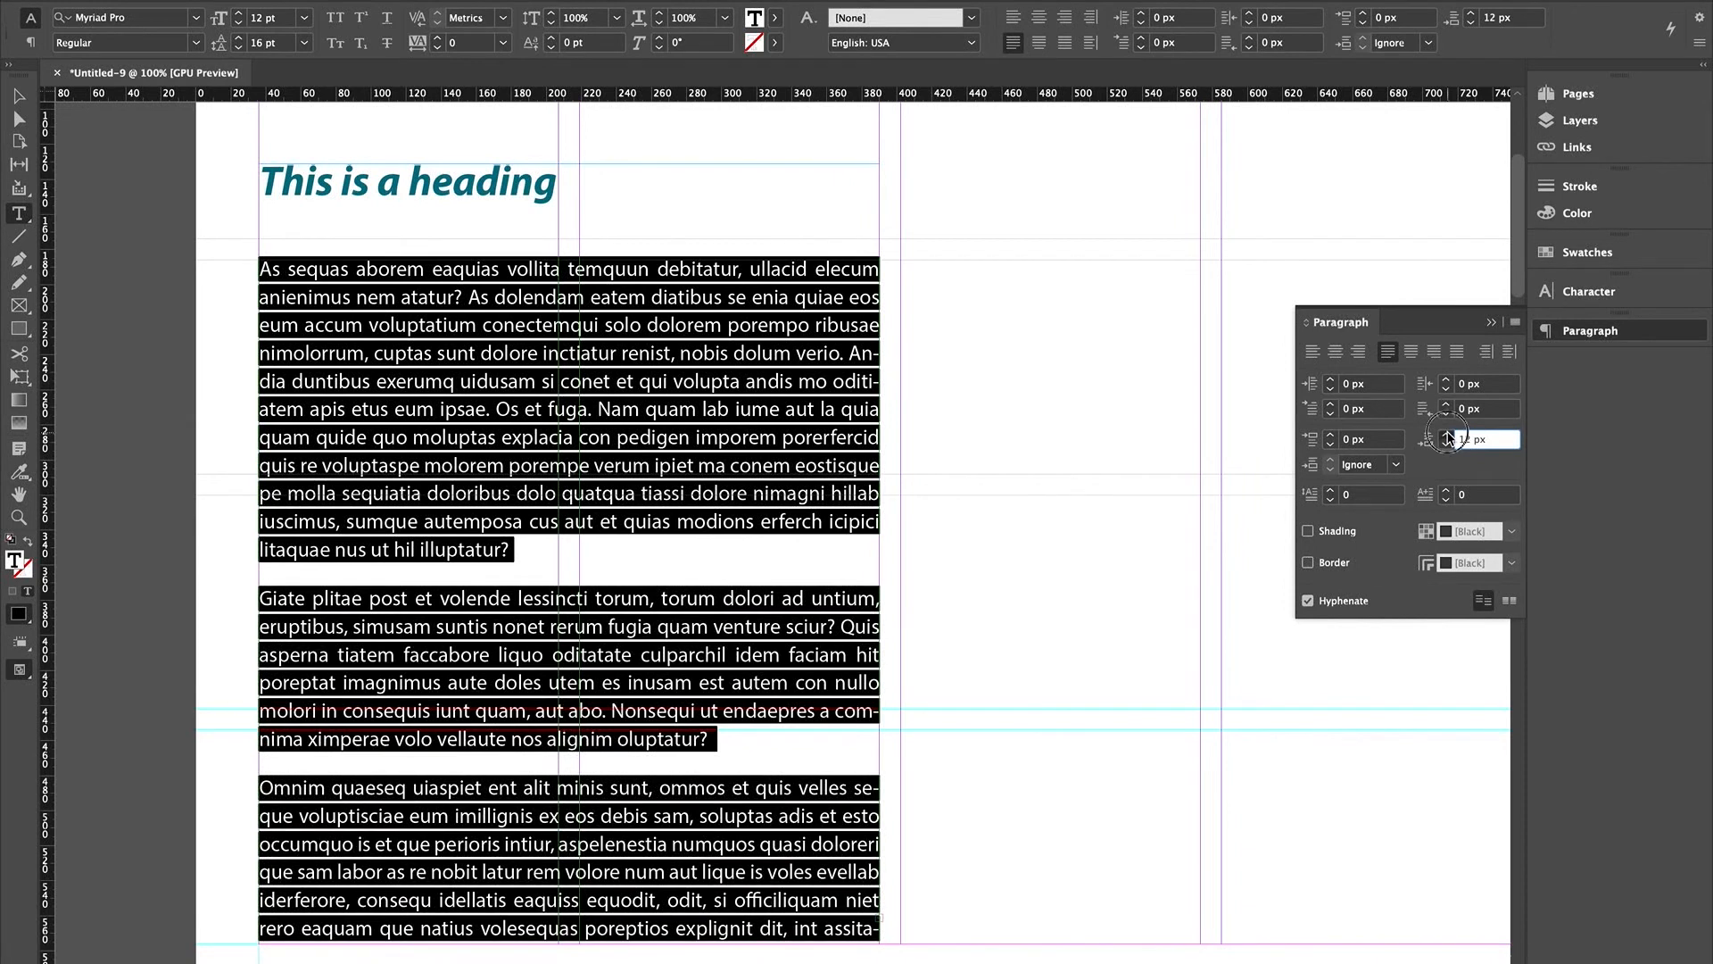
pyautogui.click(1446, 434)
pyautogui.click(1446, 434)
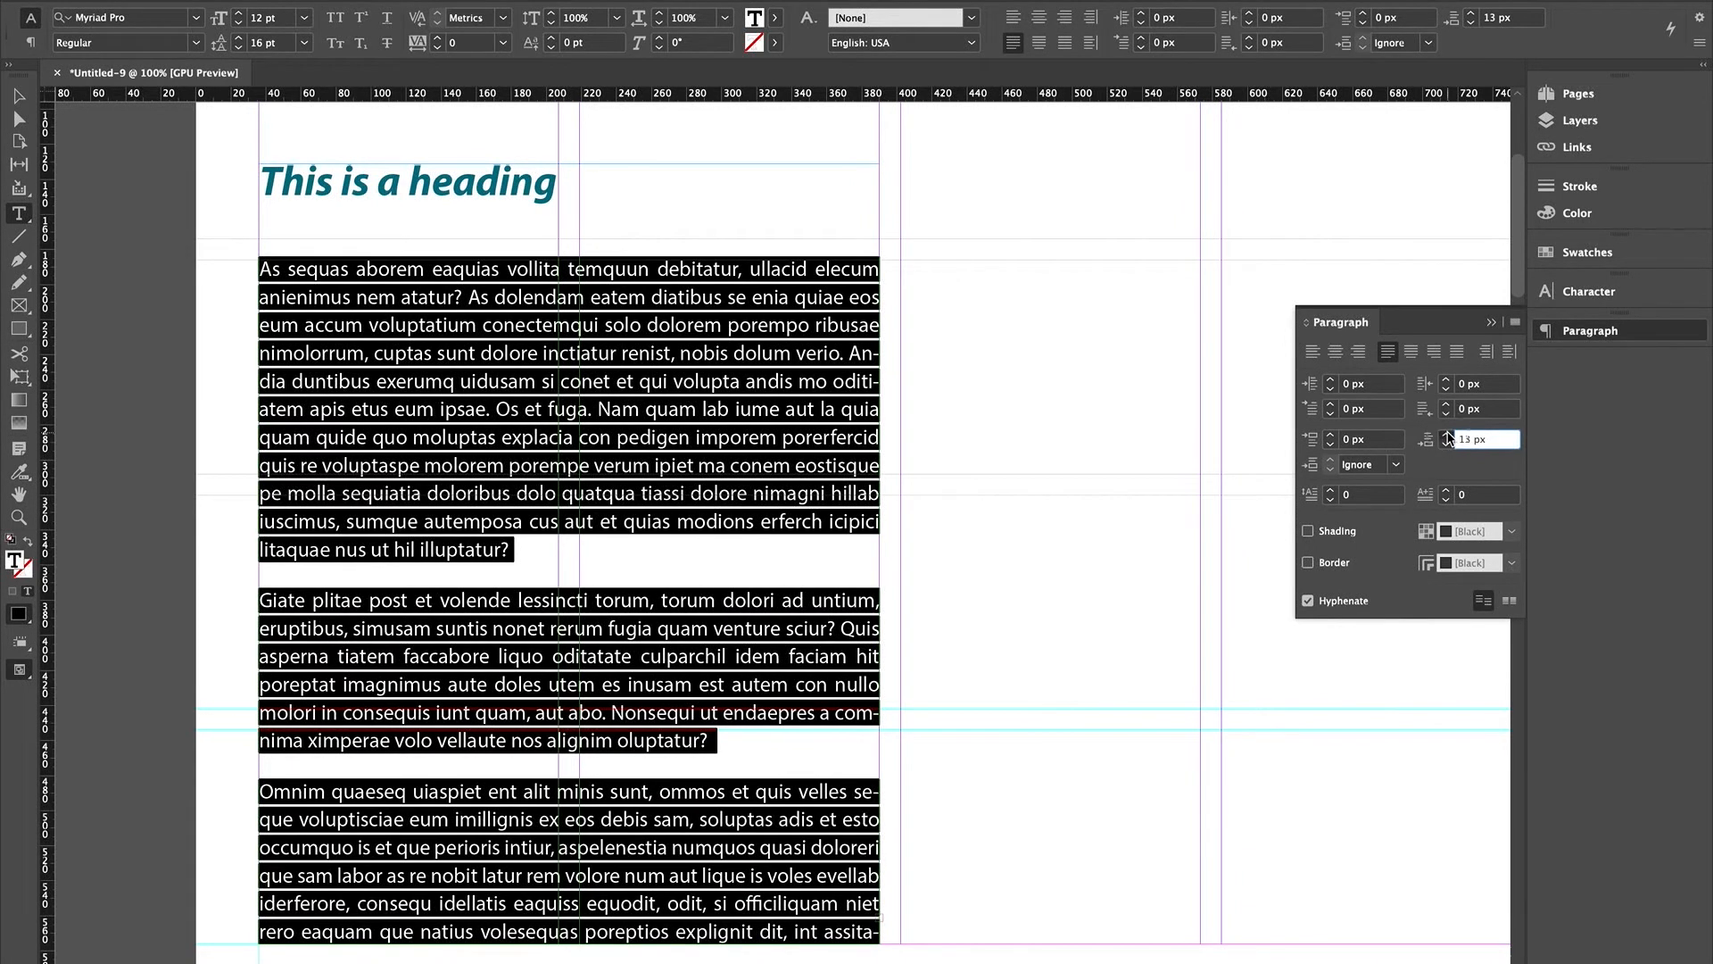
pyautogui.click(1447, 433)
pyautogui.click(1446, 434)
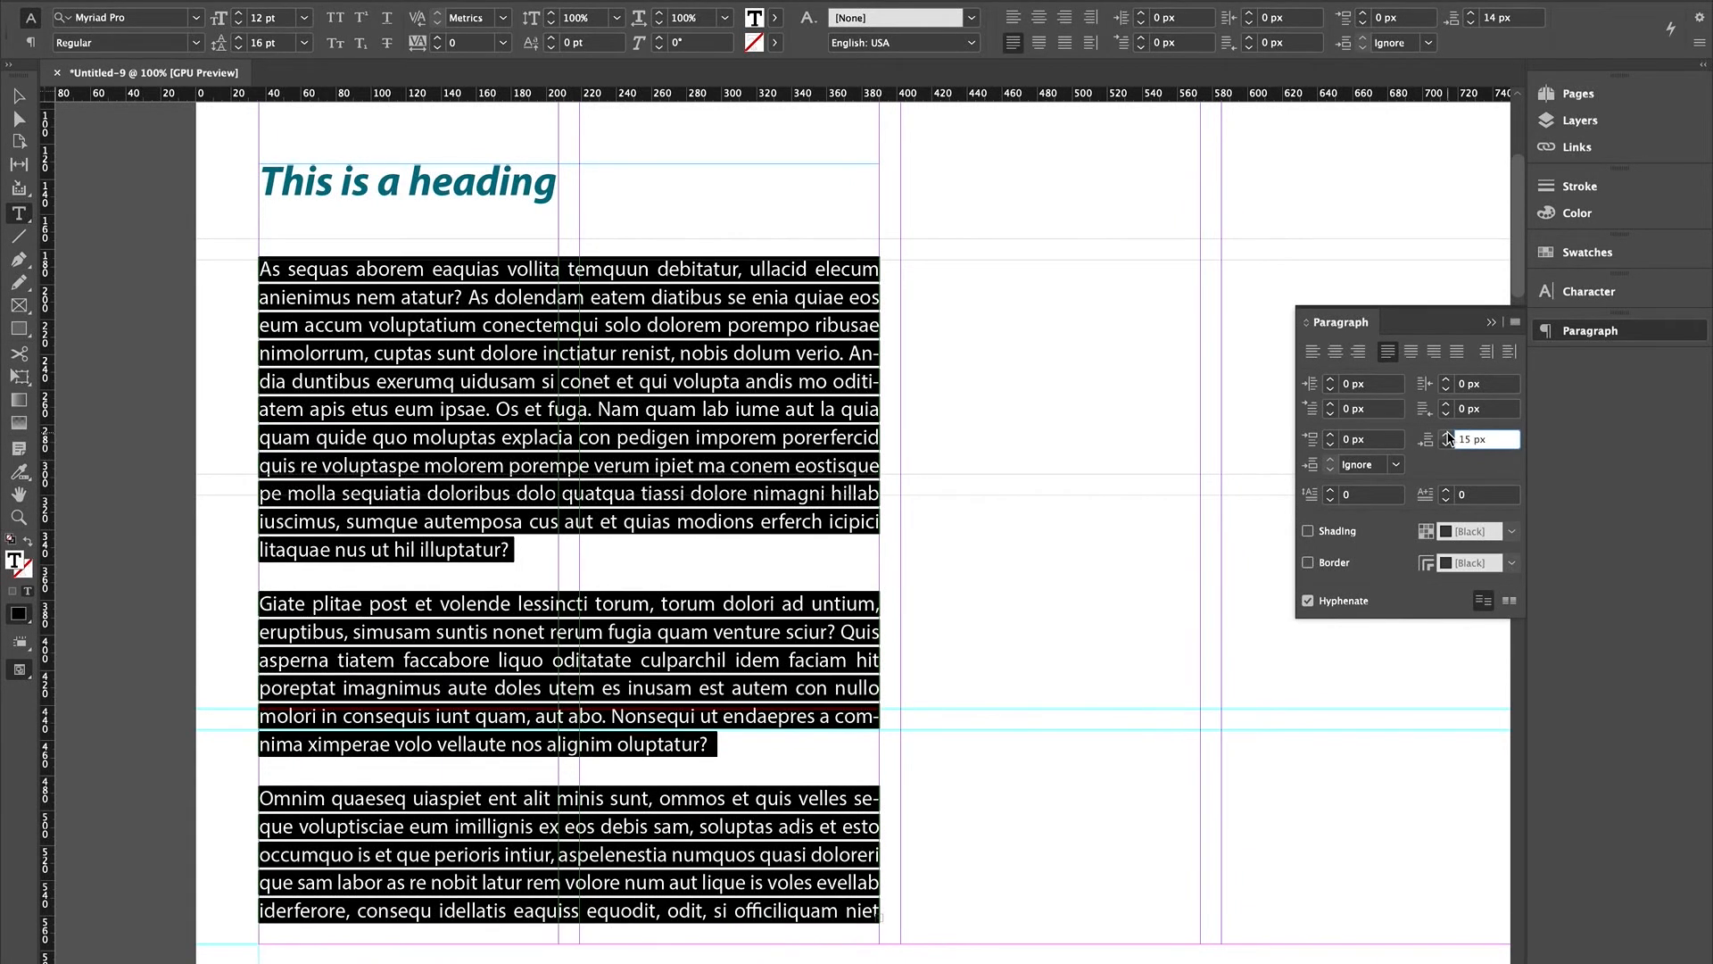
pyautogui.click(1446, 433)
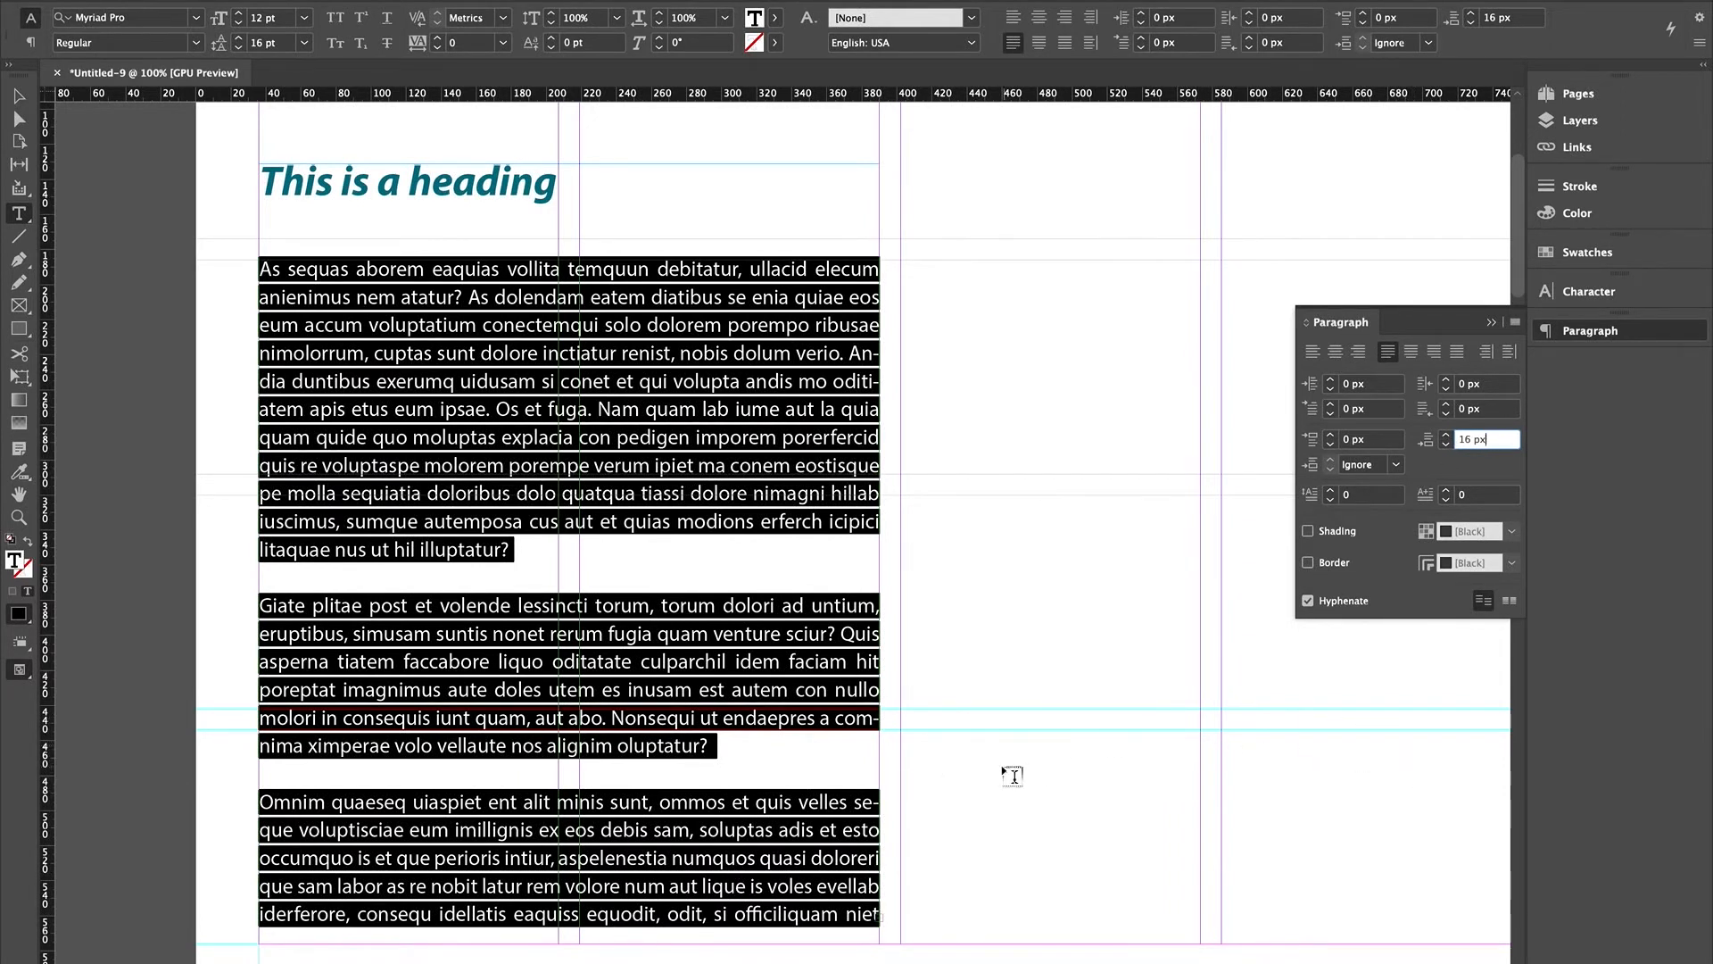
pyautogui.click(862, 746)
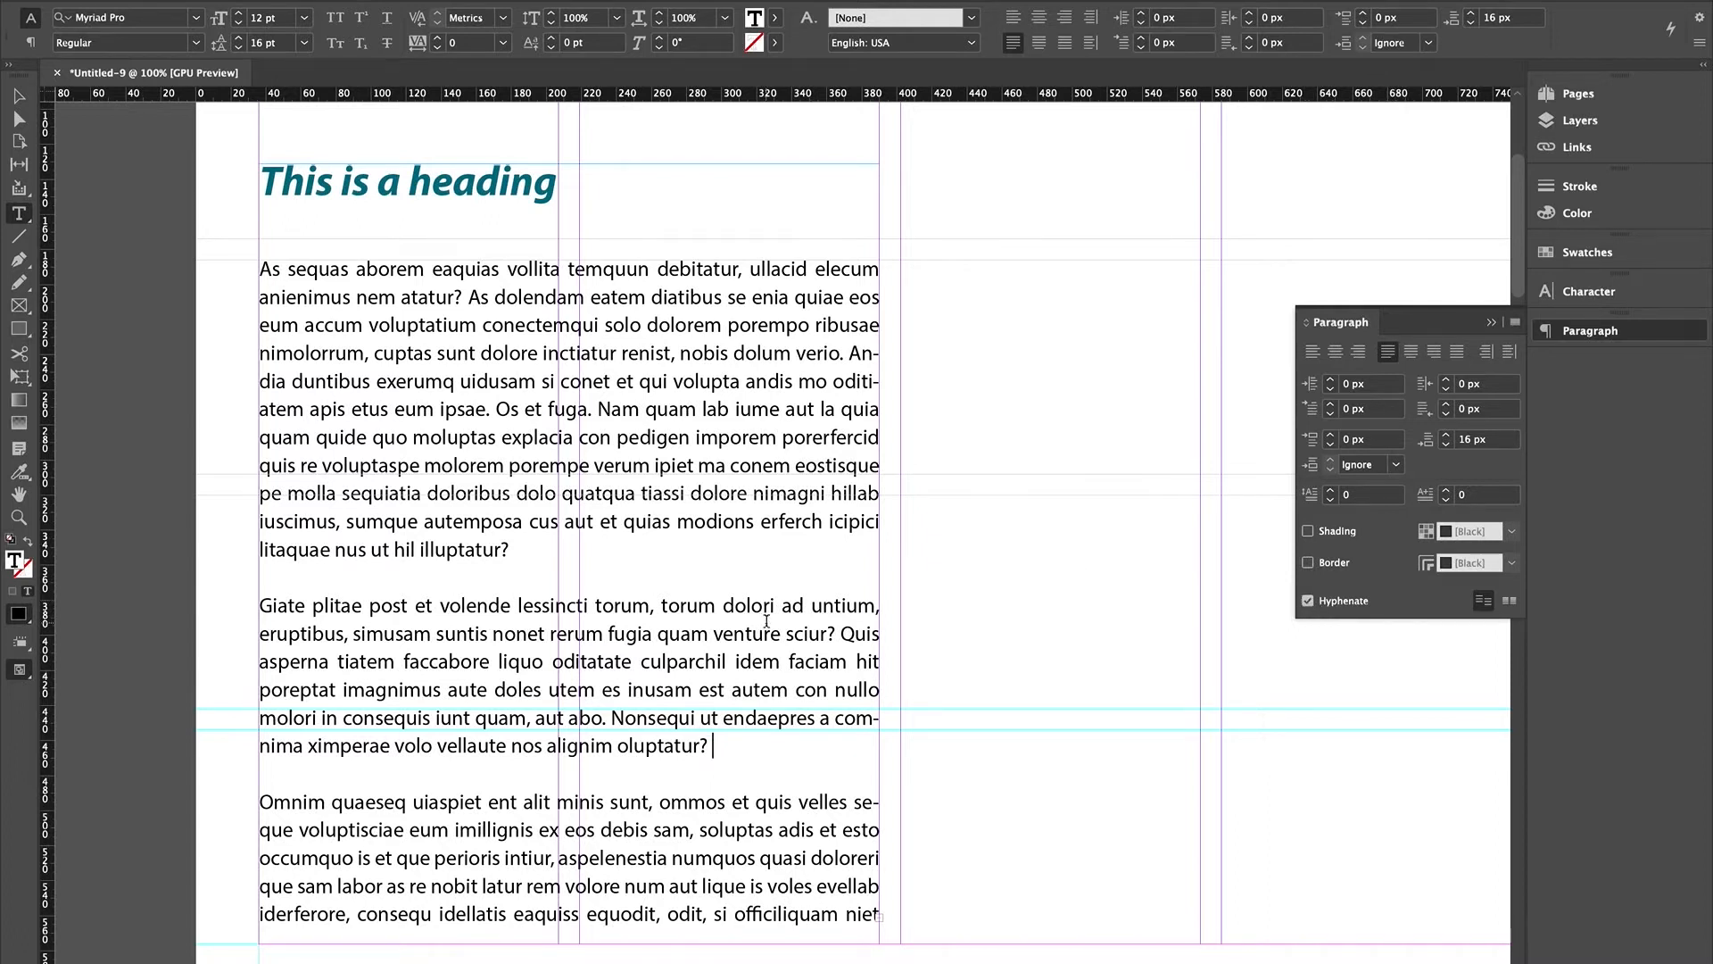
# - Try turning hyphenation off for all the body text and turn it back on
pyautogui.click(607, 662)
pyautogui.press('super+a')
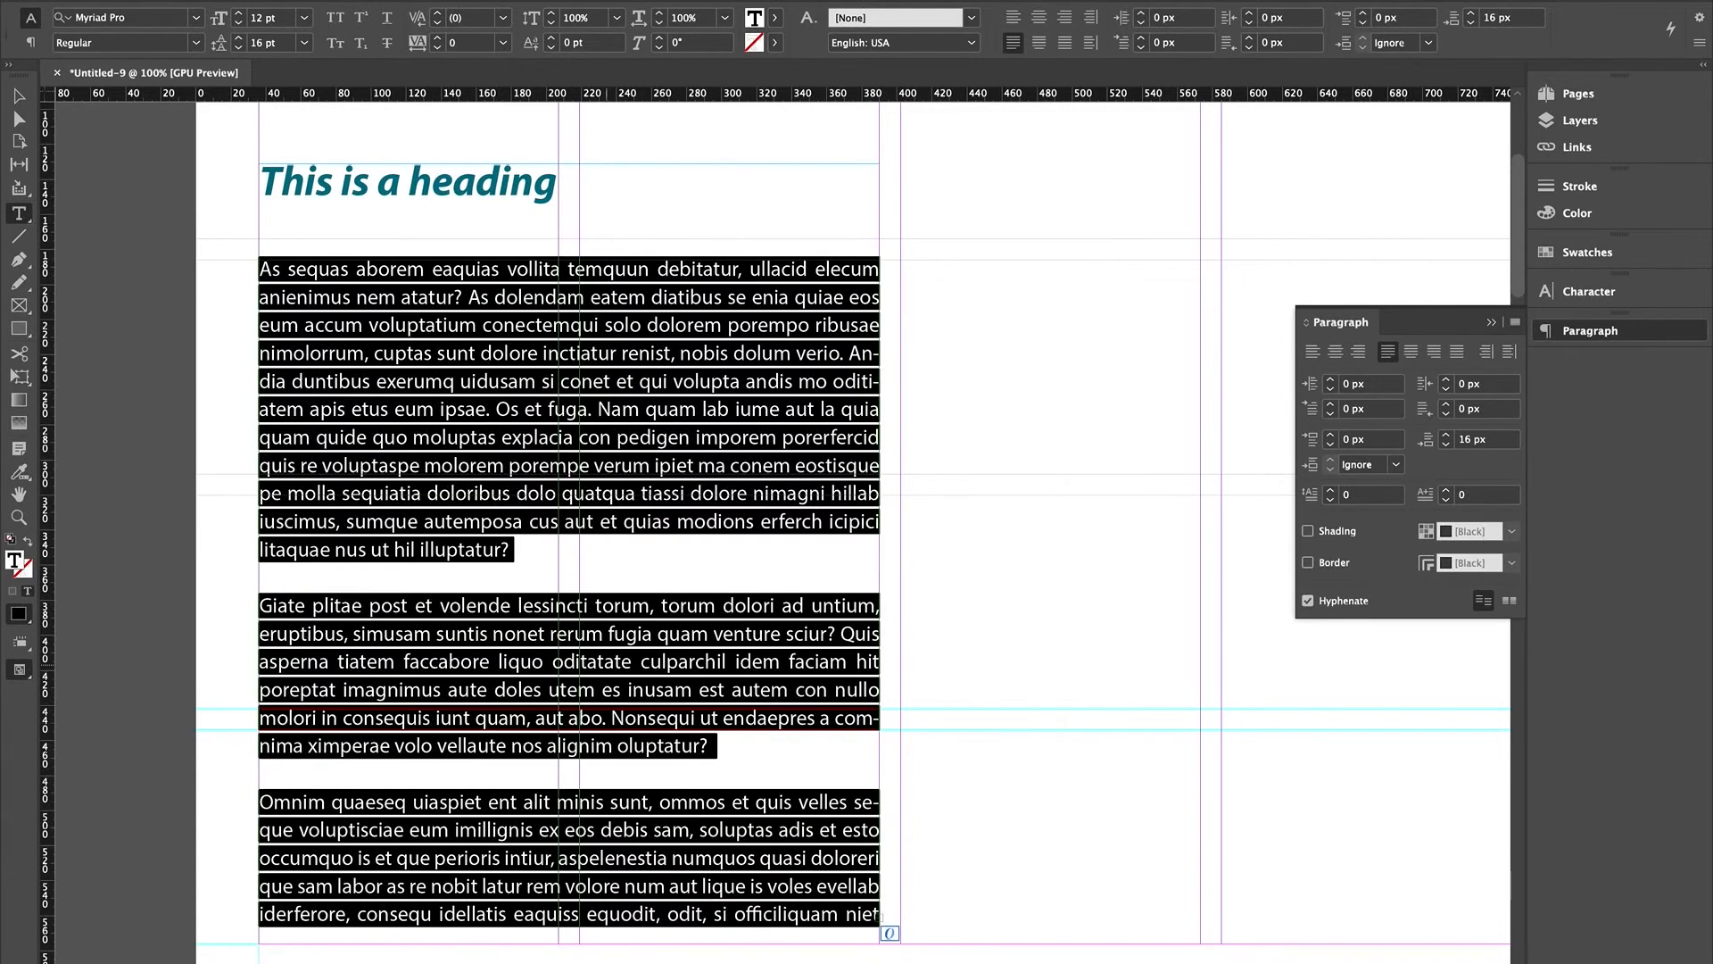
pyautogui.click(1308, 602)
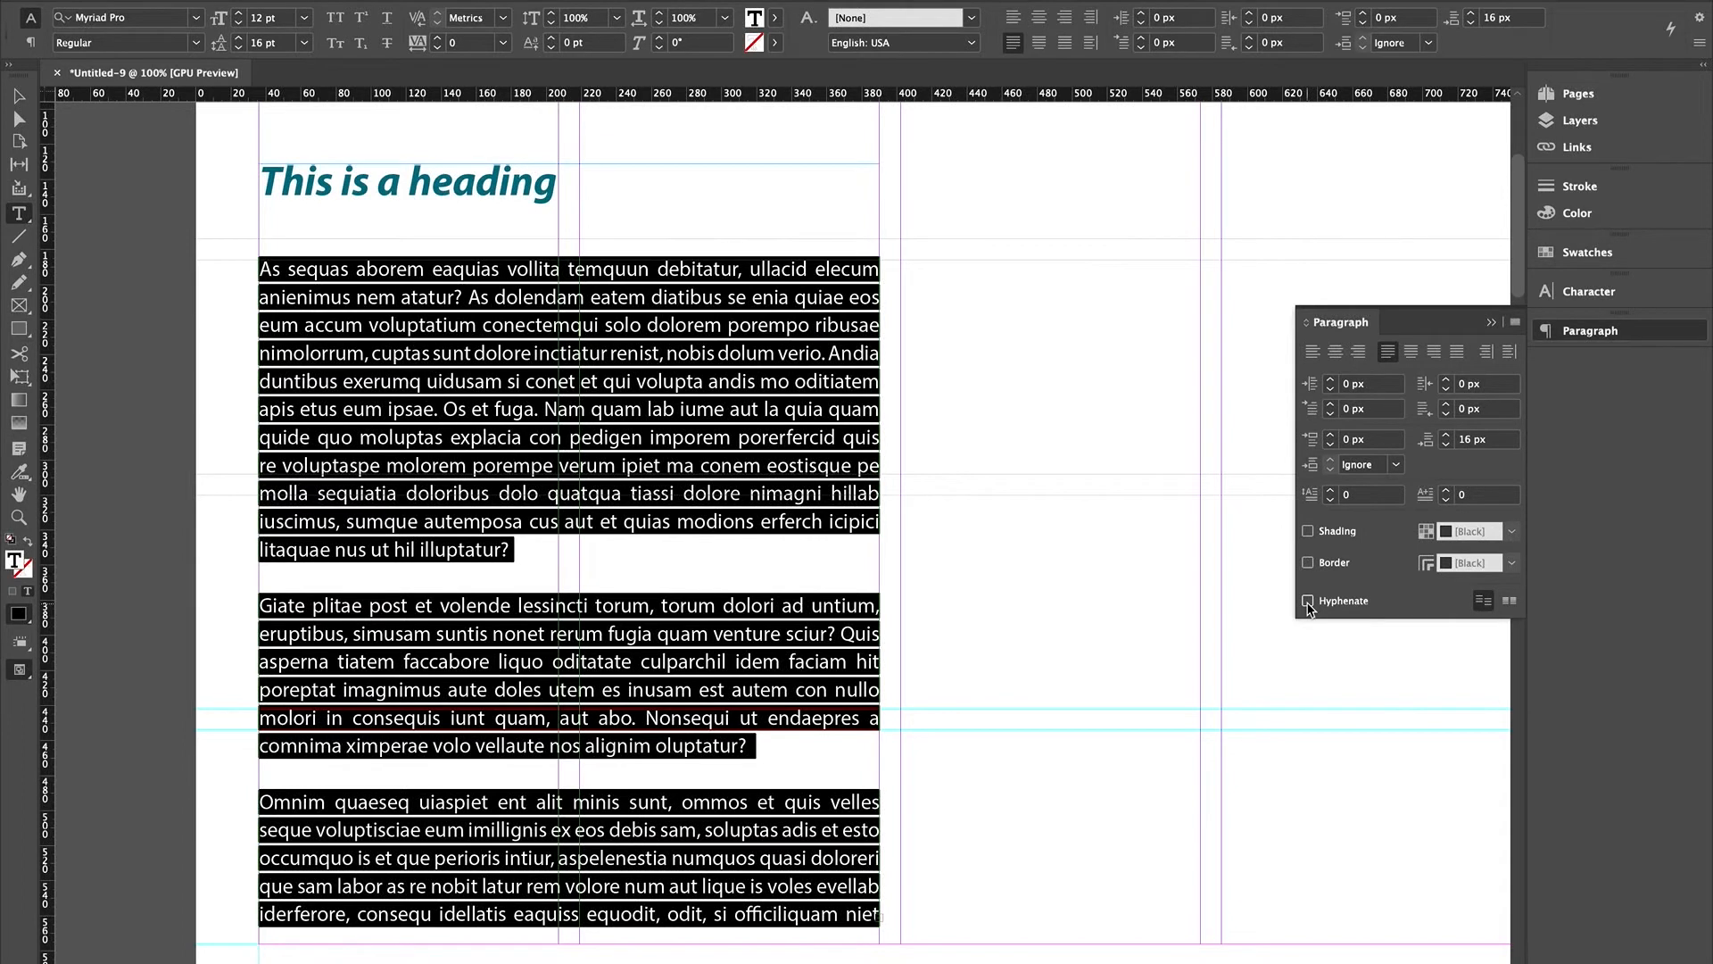
pyautogui.click(1308, 602)
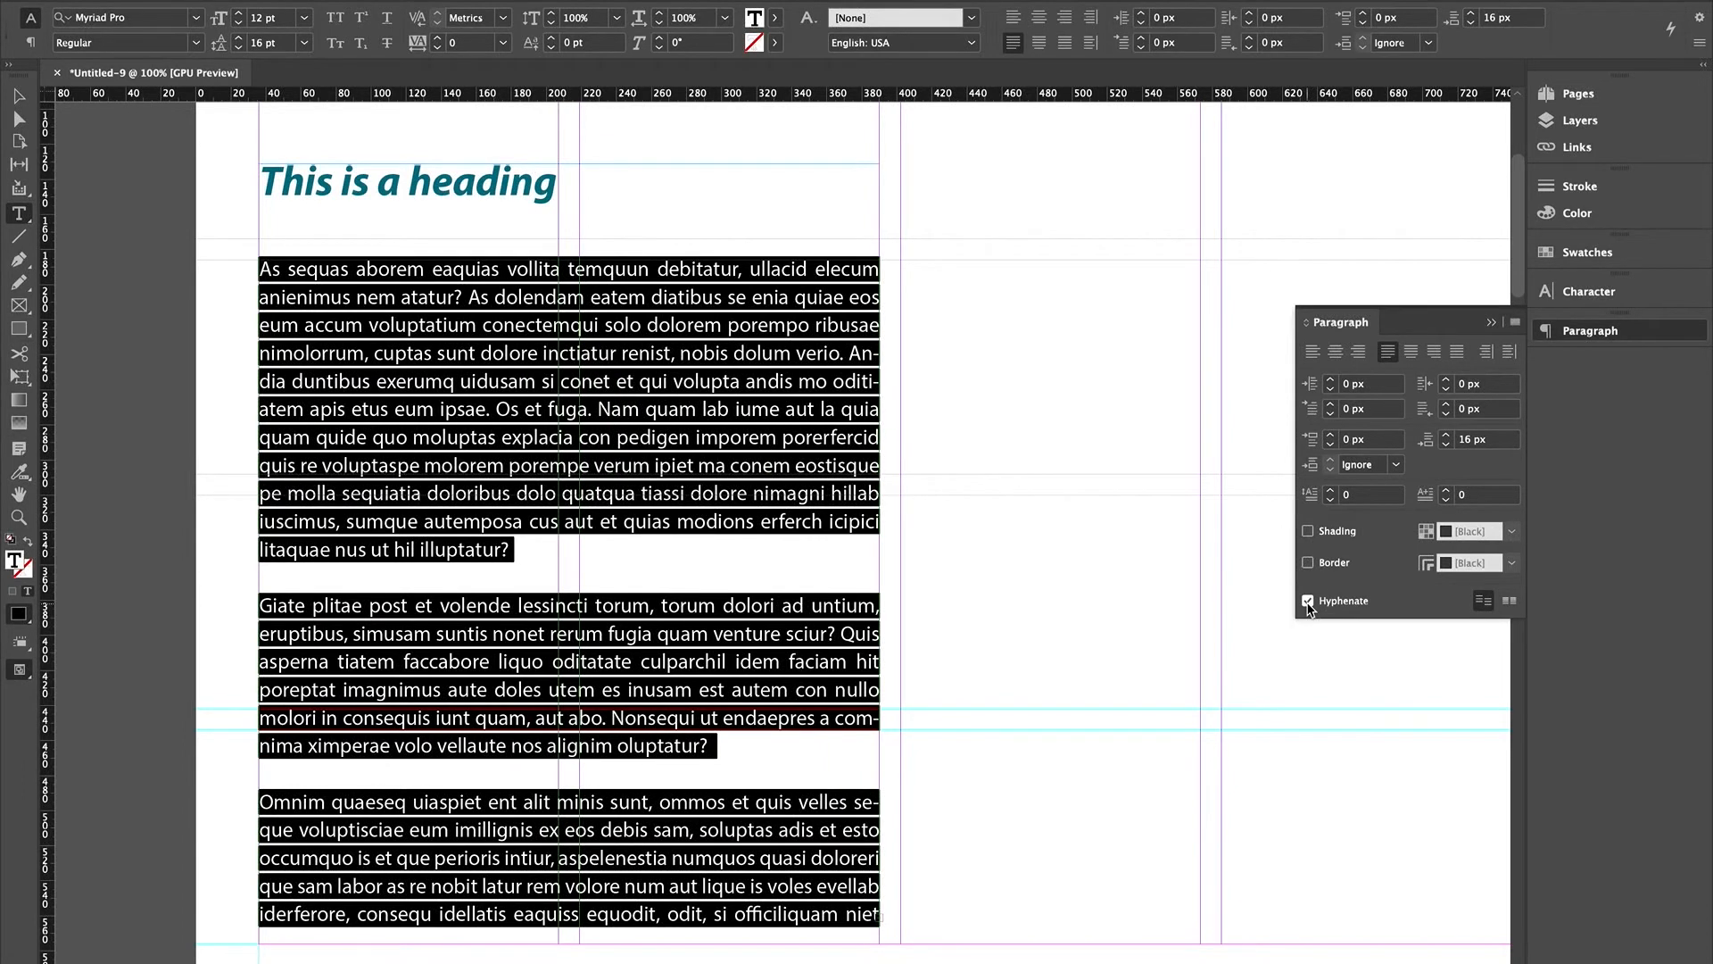
# - Limit the body text's hyphenation to 2 consecutive hyphens and disable hyphenating capitalized words, last words and words across columns
pyautogui.click(1514, 325)
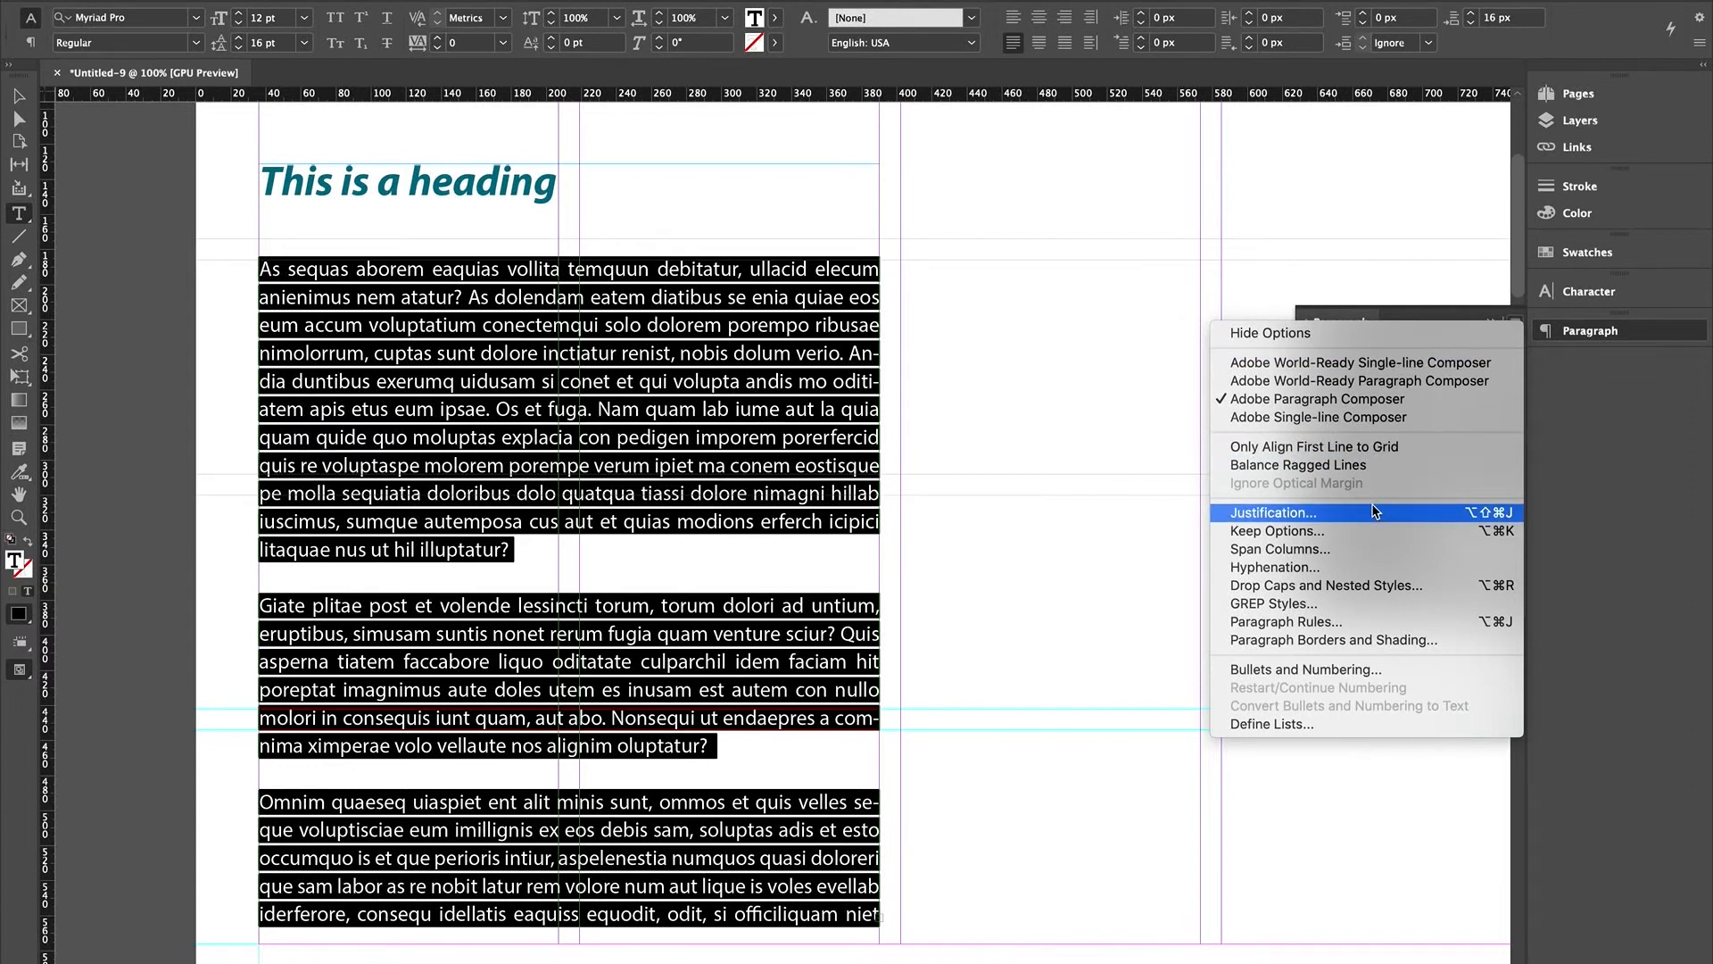
pyautogui.click(1349, 566)
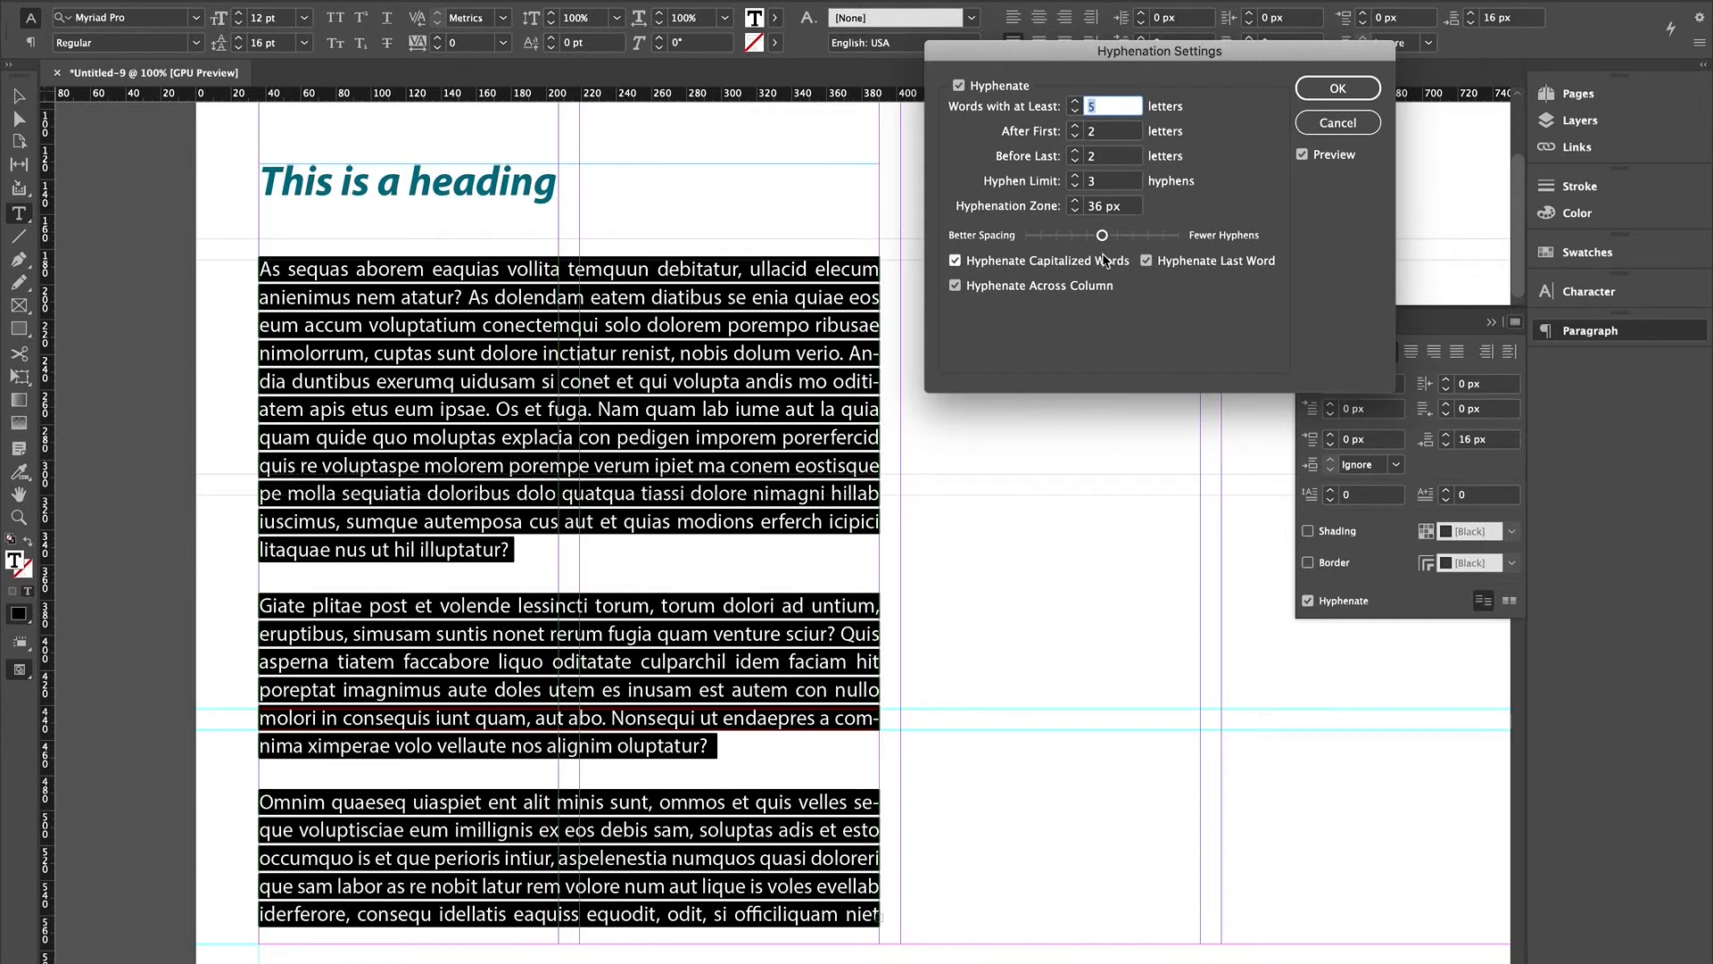
pyautogui.click(1076, 189)
pyautogui.click(956, 262)
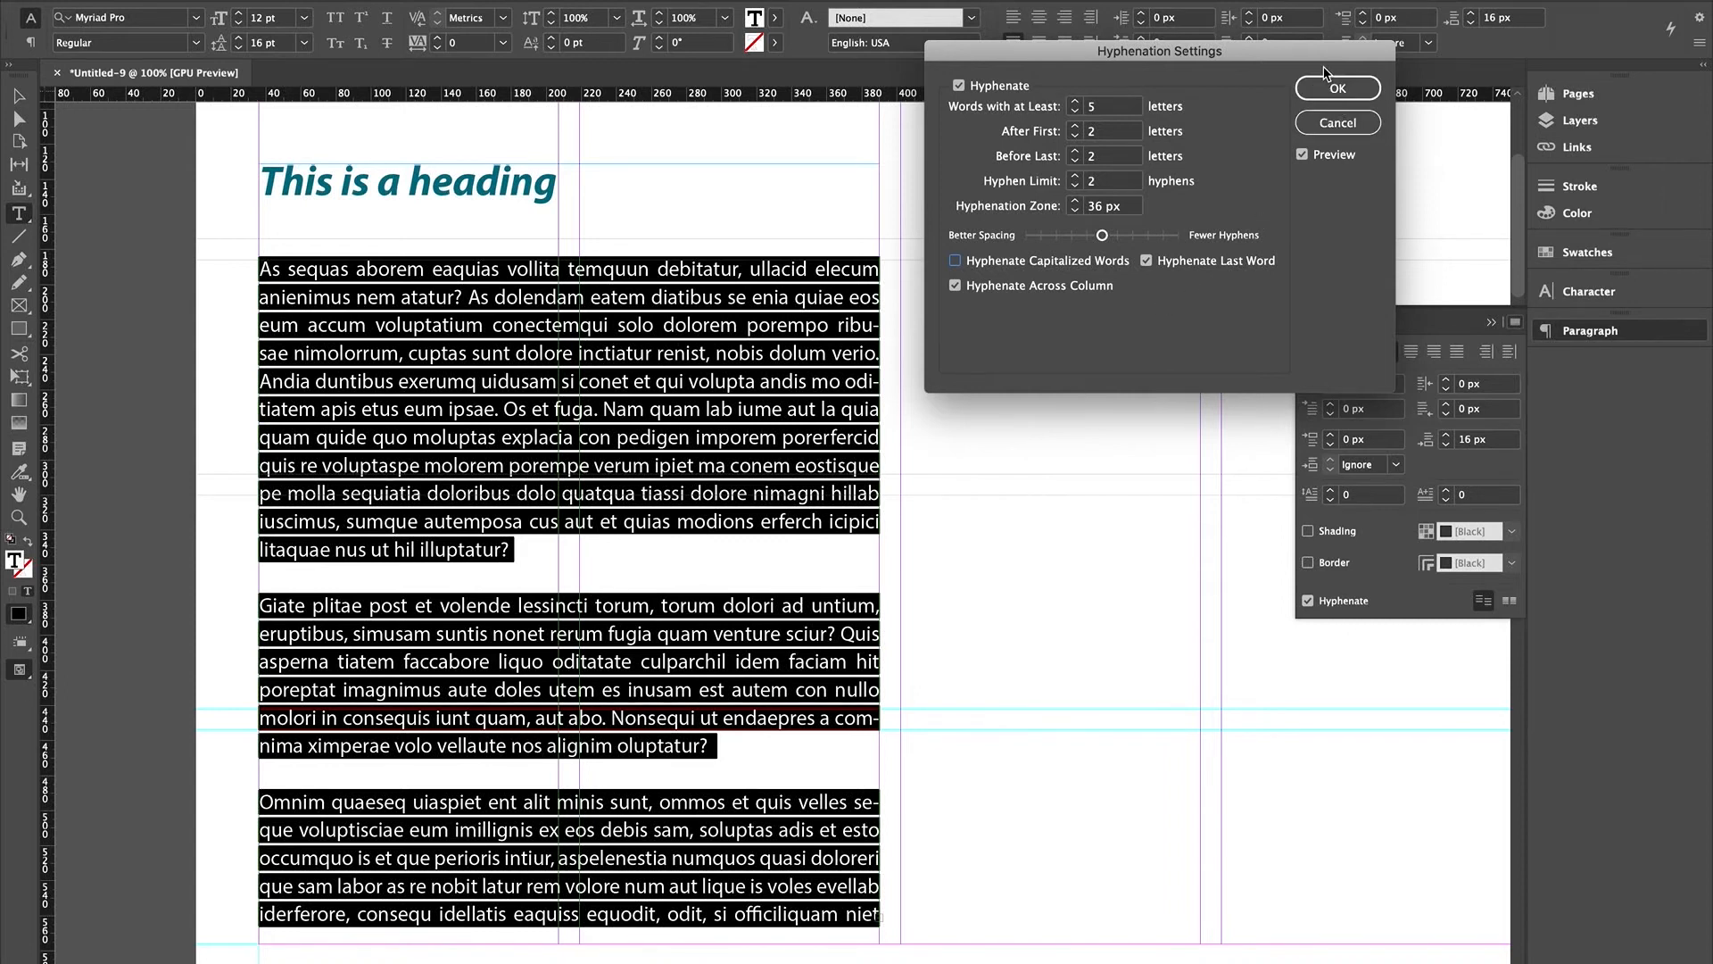
pyautogui.click(1148, 260)
pyautogui.click(955, 285)
pyautogui.click(1337, 88)
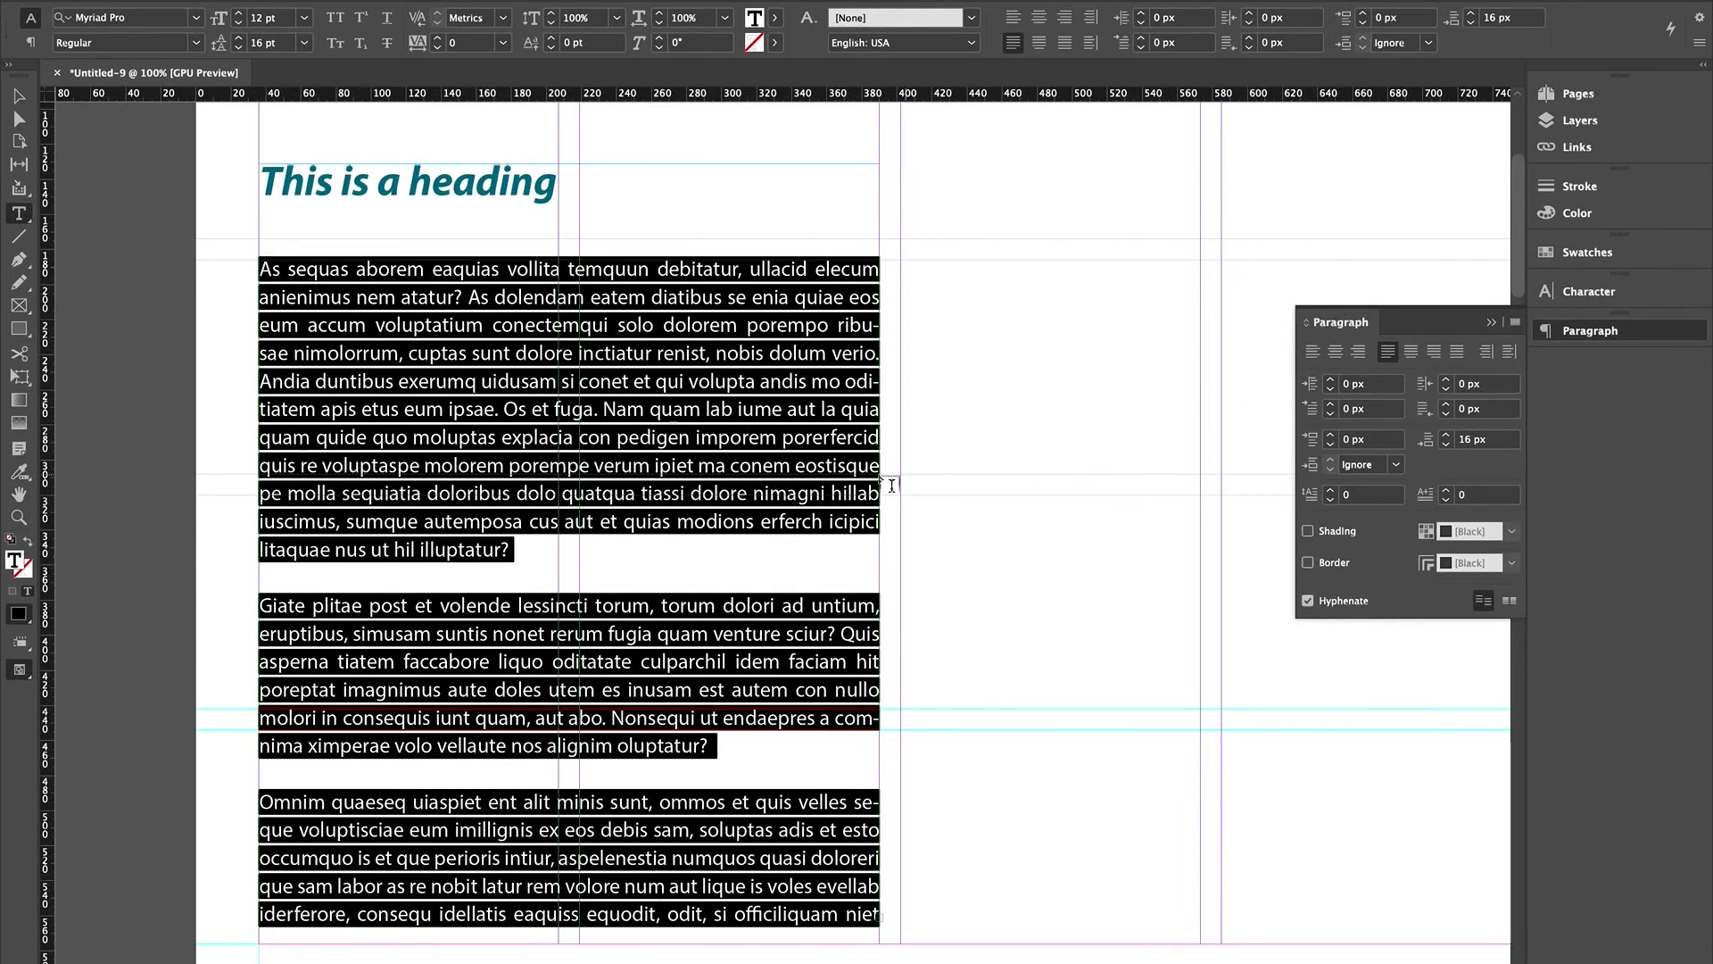
# - Thread the body text's overset text into a new frame about 344 by 260 px in the empty columns beside it, with its top aligned to the first frame
pyautogui.click(18, 96)
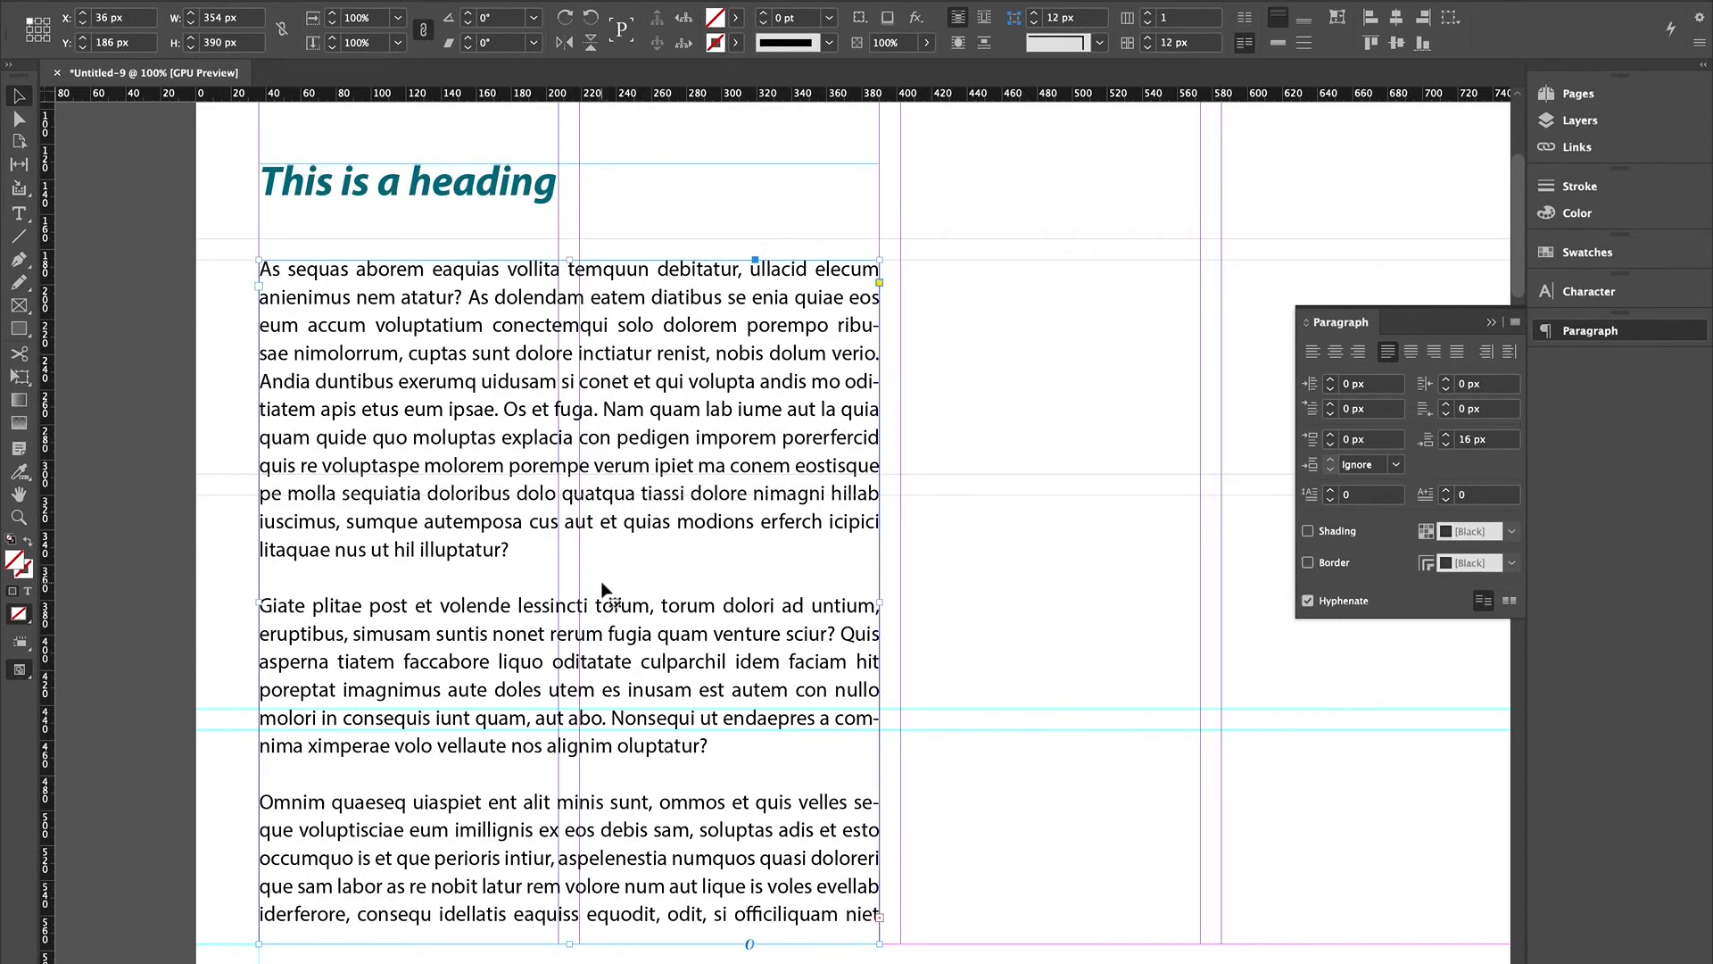
pyautogui.scroll(-3, 603, 589)
pyautogui.hscroll(2, 603, 589)
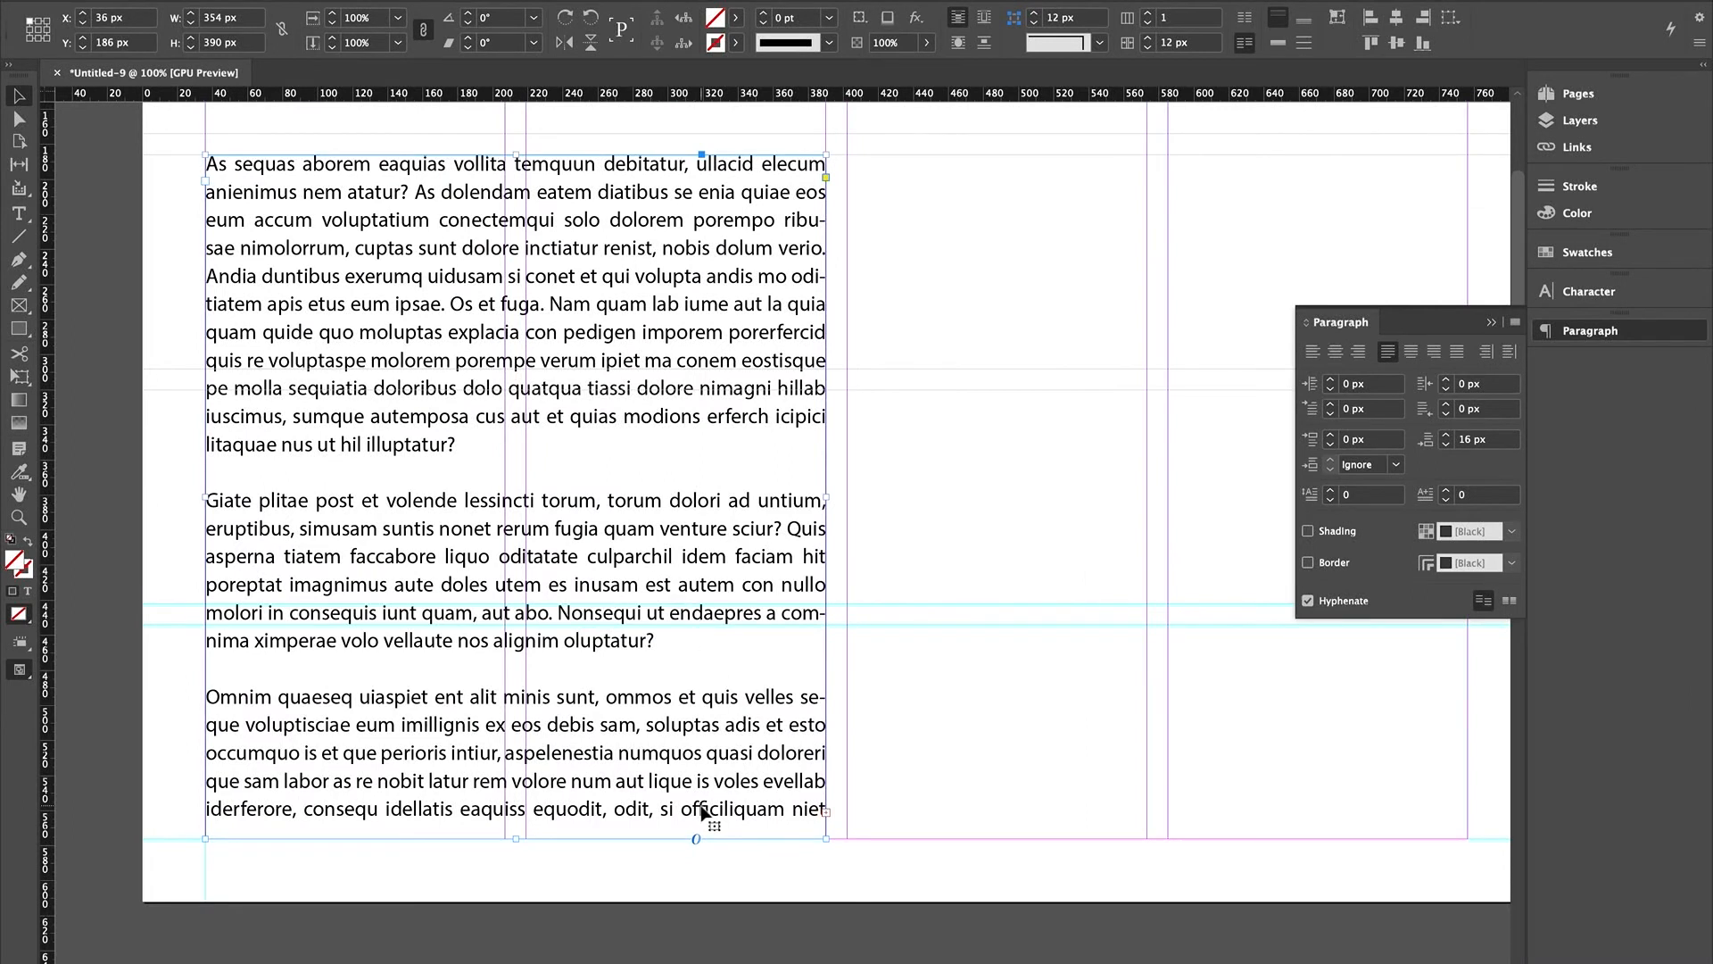
pyautogui.click(830, 816)
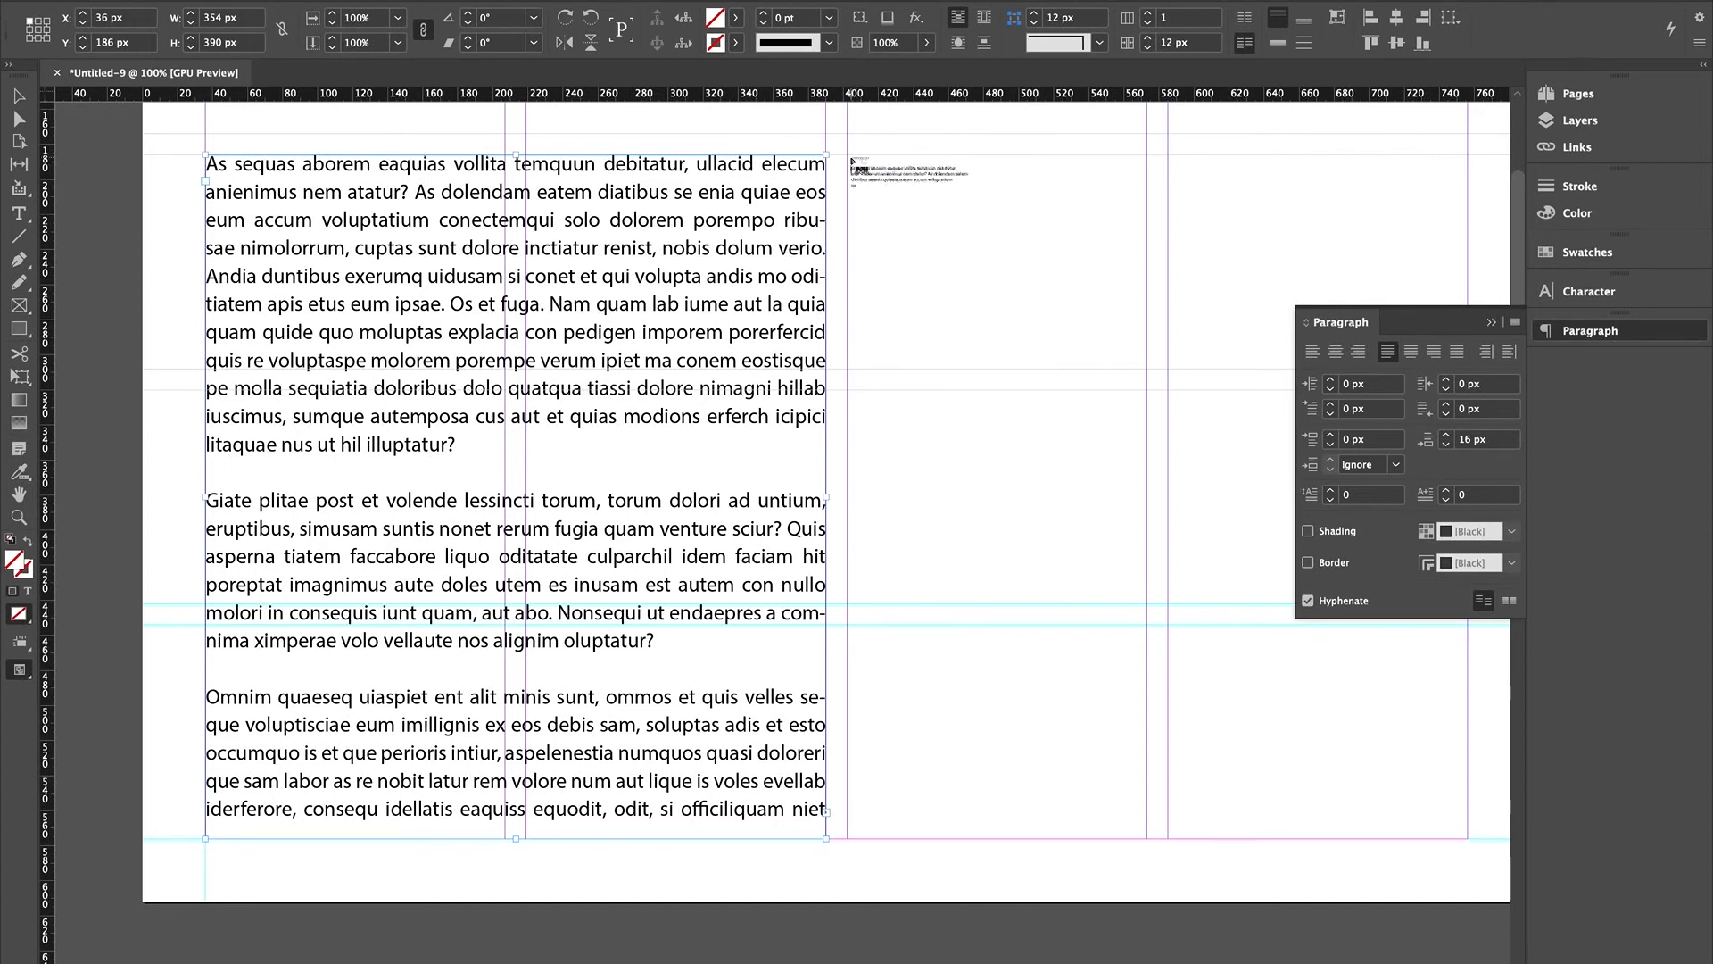
pyautogui.moveTo(847, 156)
pyautogui.mouseDown()
pyautogui.moveTo(1049, 412)
pyautogui.moveTo(1101, 443)
pyautogui.moveTo(1251, 654)
pyautogui.moveTo(1463, 642)
pyautogui.moveTo(1481, 616)
pyautogui.moveTo(1452, 615)
pyautogui.mouseUp()
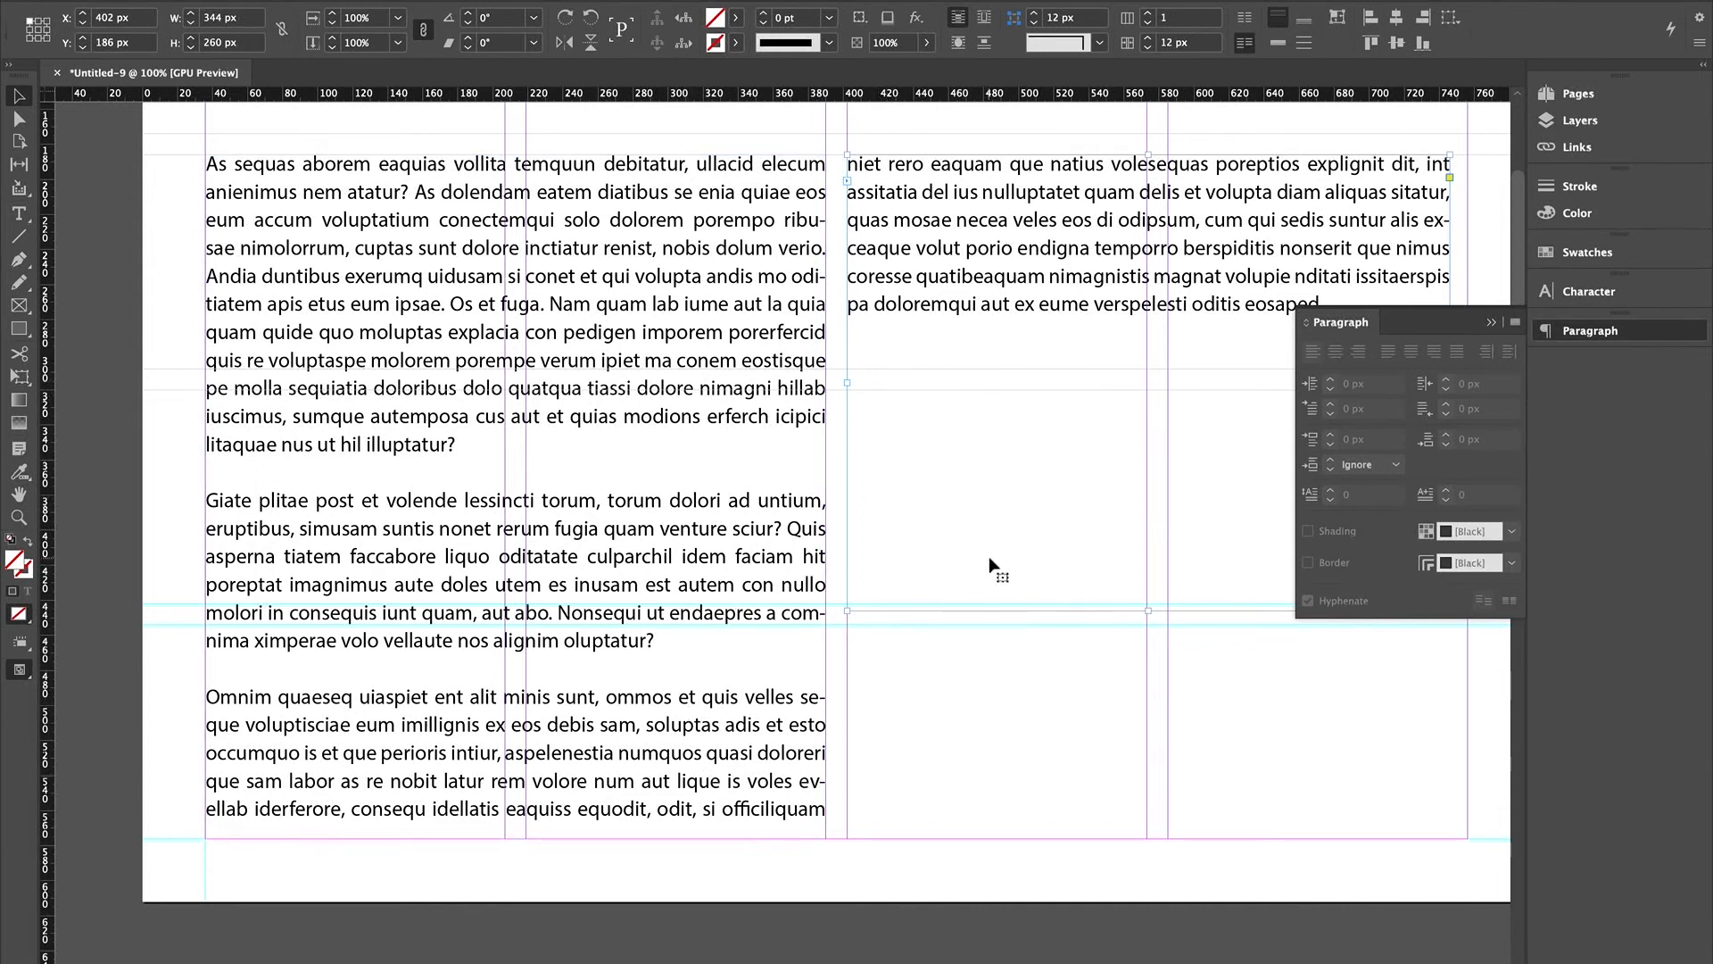
# - Test the text flow between the threaded frames by adding four paragraph breaks after "Giate plitae post et" and removing them
pyautogui.click(24, 215)
pyautogui.click(391, 499)
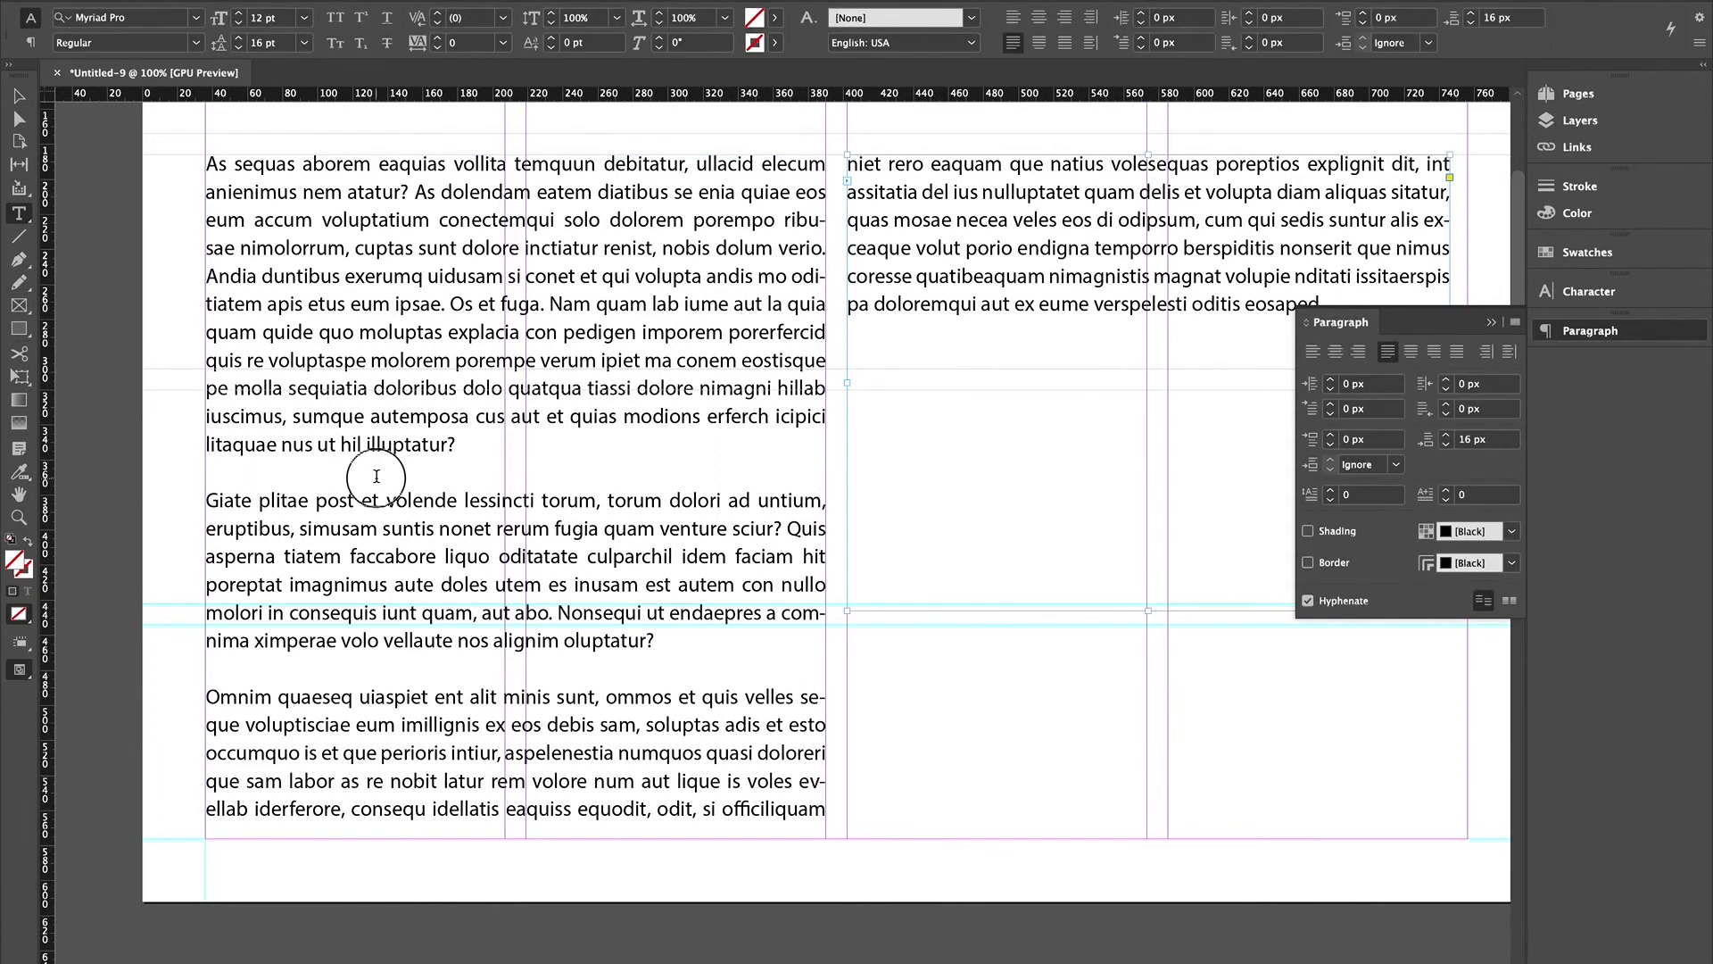
pyautogui.press('Return')
pyautogui.press('Return')
pyautogui.press('Return')
pyautogui.press('Return')
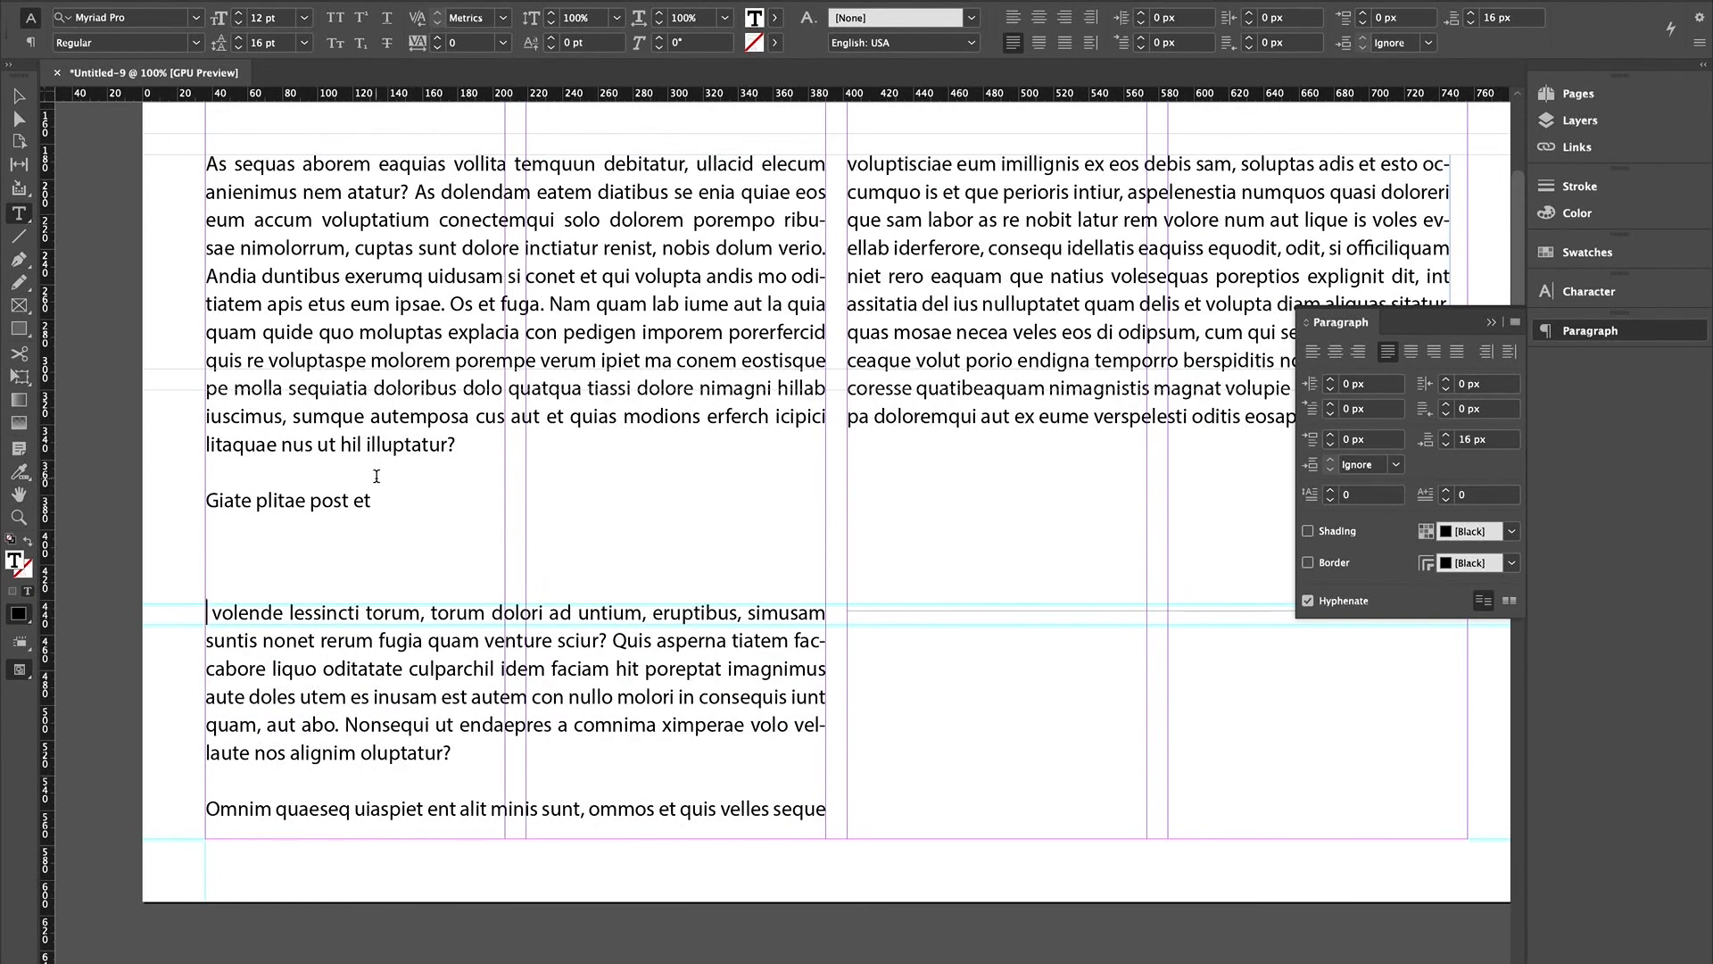
pyautogui.press('BackSpace')
pyautogui.press('BackSpace')
pyautogui.press('BackSpace')
pyautogui.press('BackSpace')
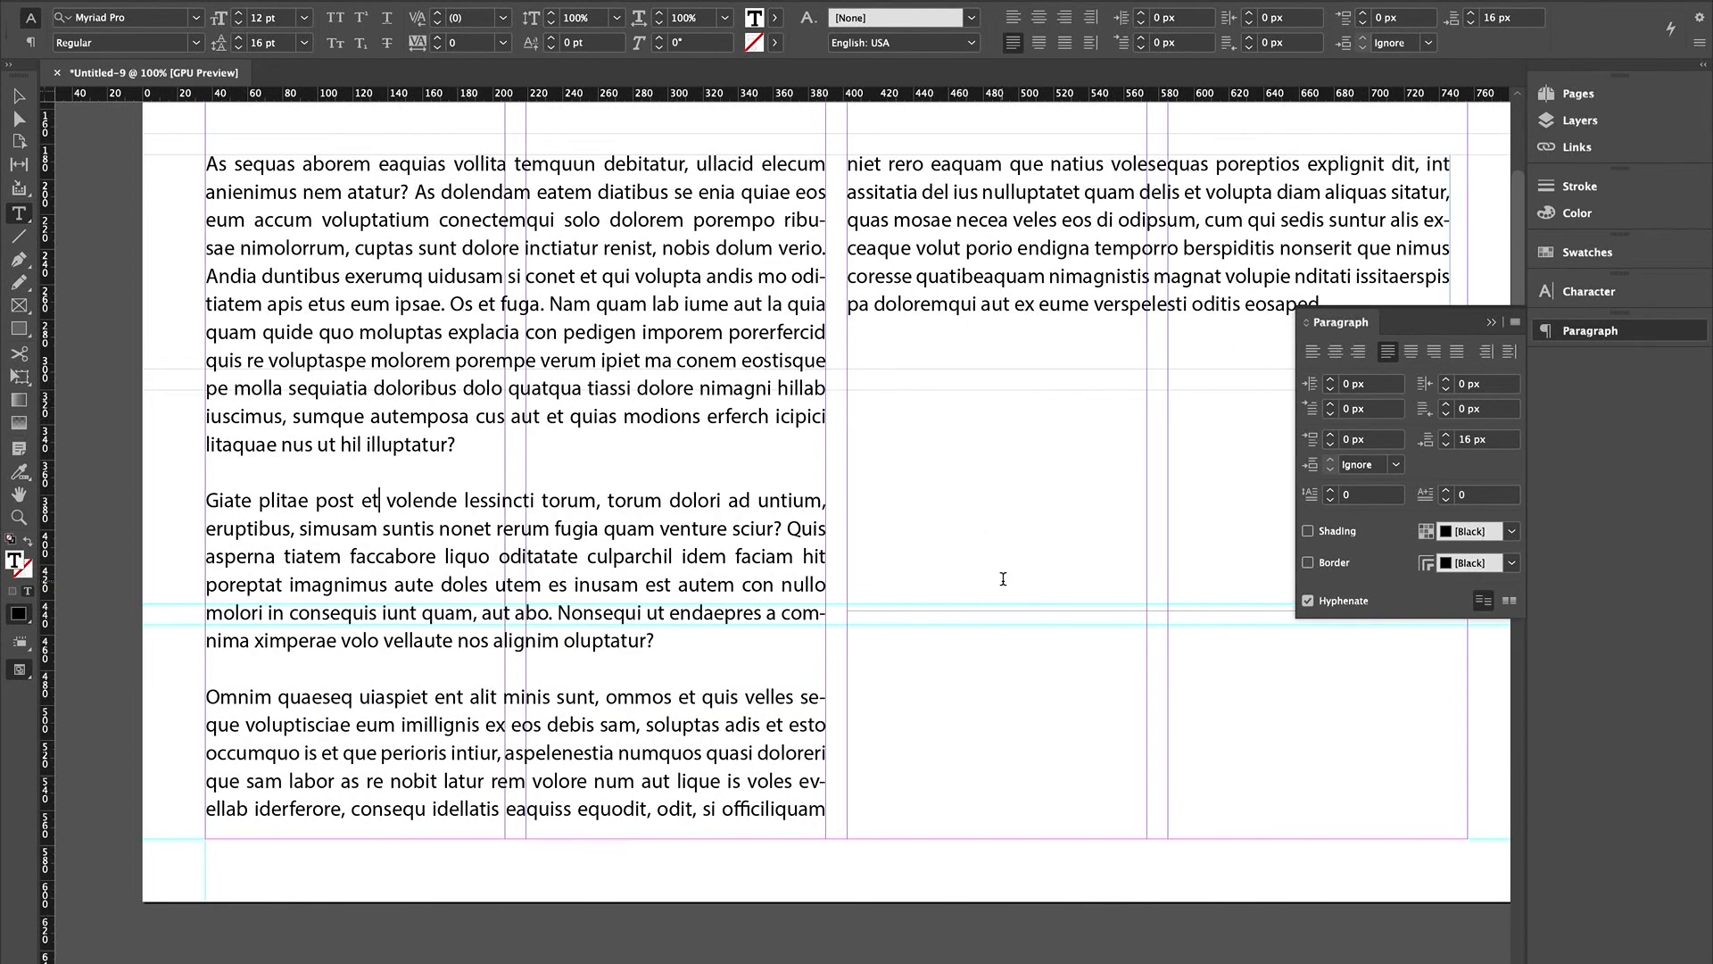
# - Shorten the second threaded text frame to about 122 px high and put away the paragraph settings
pyautogui.scroll(-2, 463, 235)
pyautogui.press('Escape')
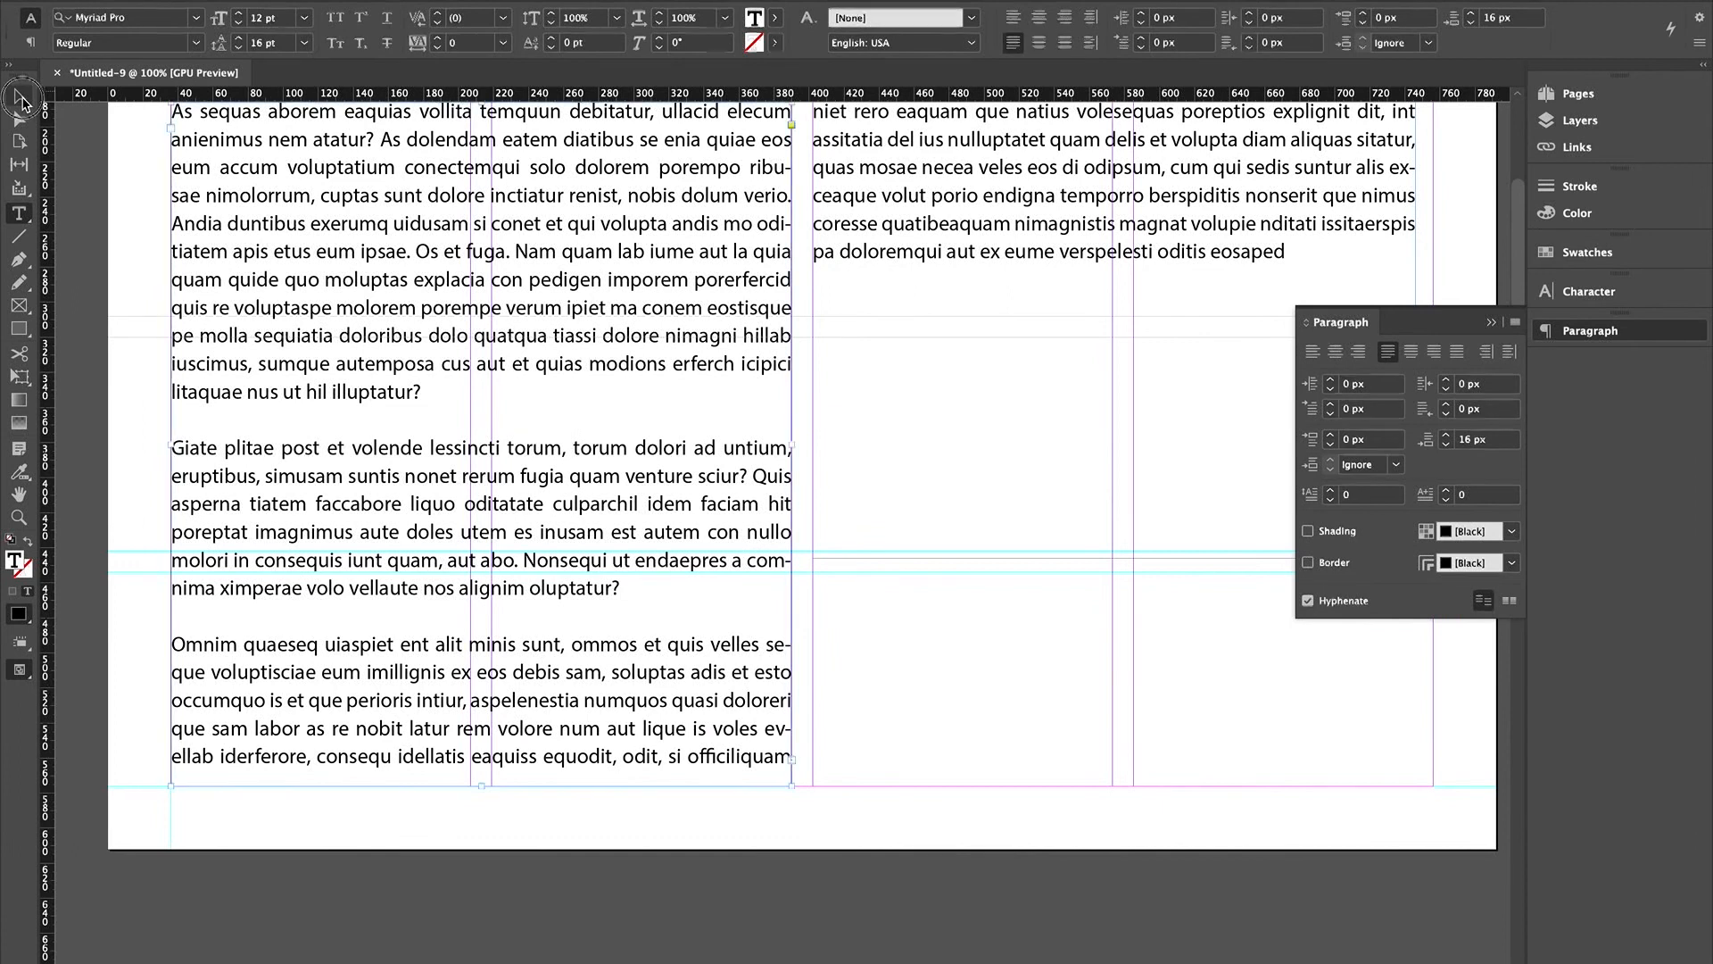
pyautogui.click(1146, 555)
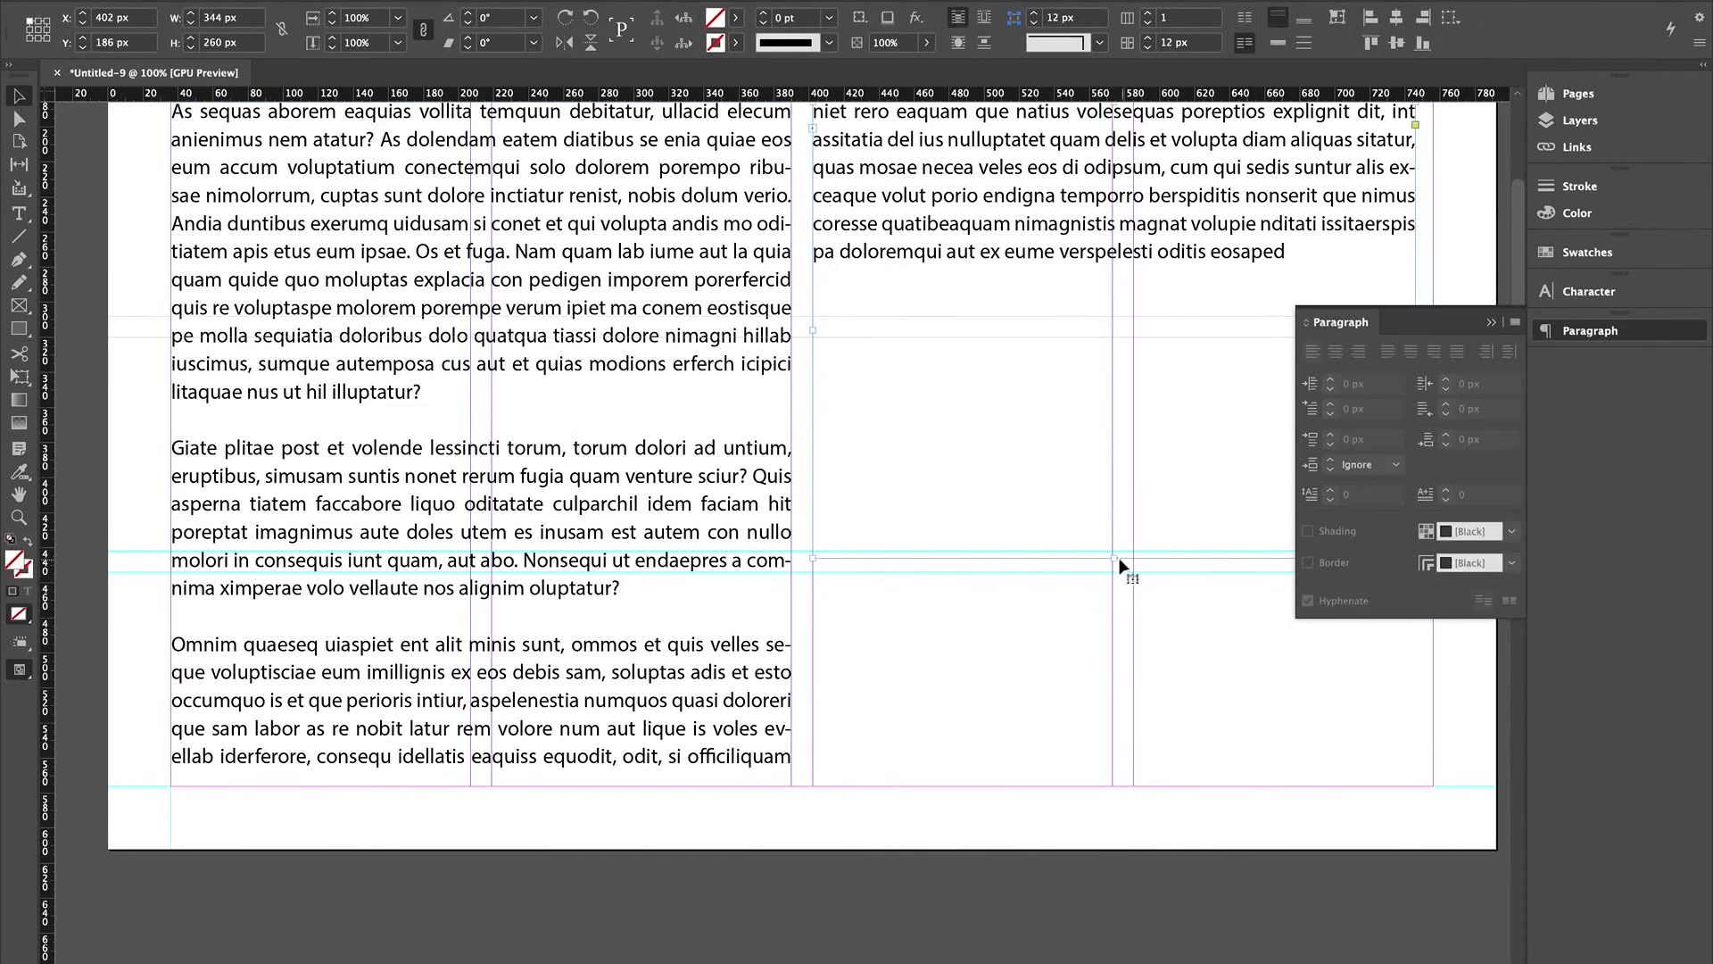
pyautogui.moveTo(1116, 557); pyautogui.dragTo(1122, 317)
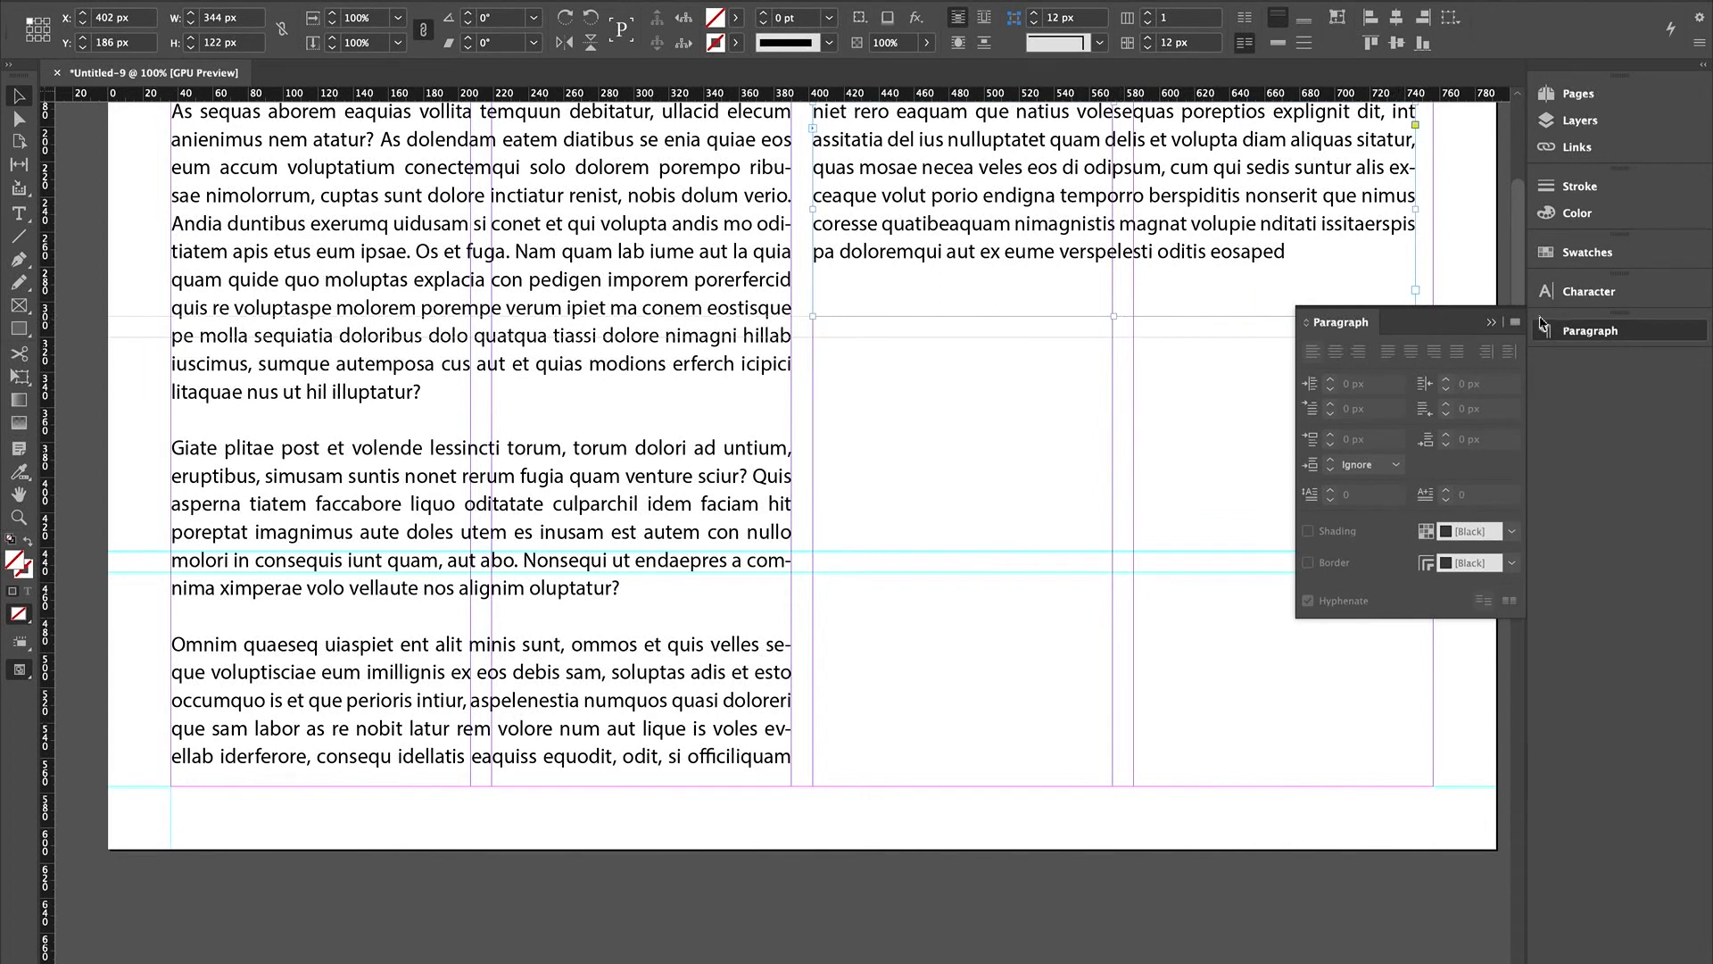
pyautogui.click(1491, 323)
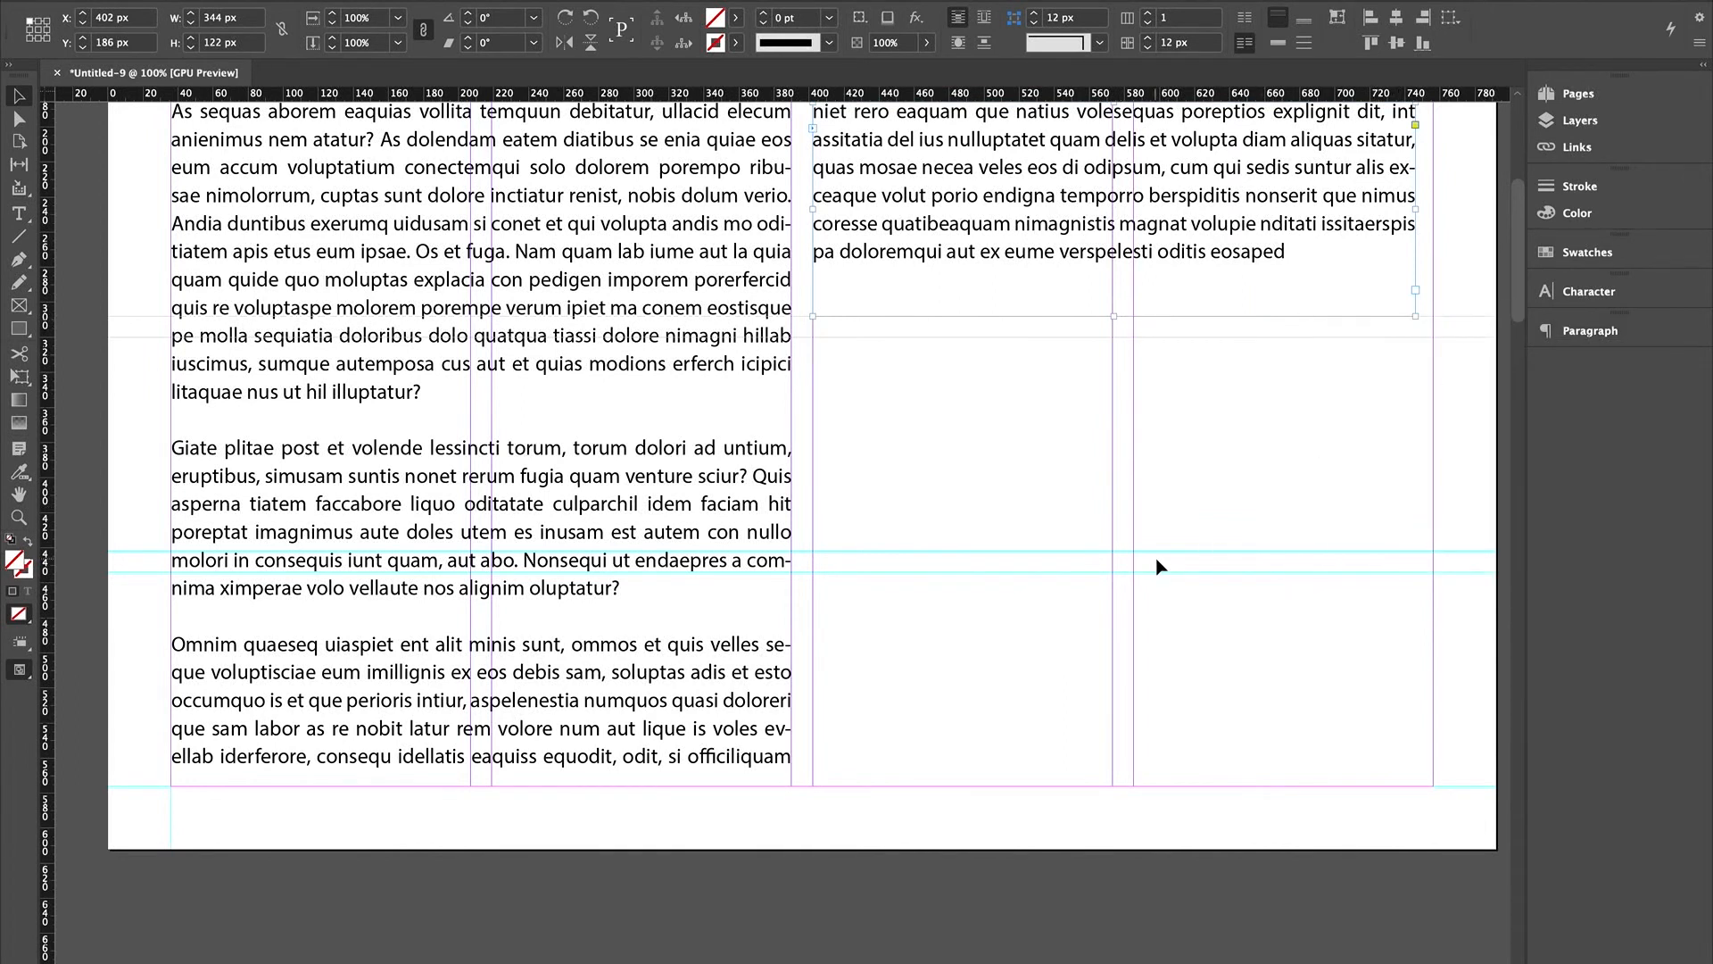
# - Reduce the second threaded frame's height to about 43 px and widen it to 354 px, up to the page margin
pyautogui.scroll(-1, 806, 479)
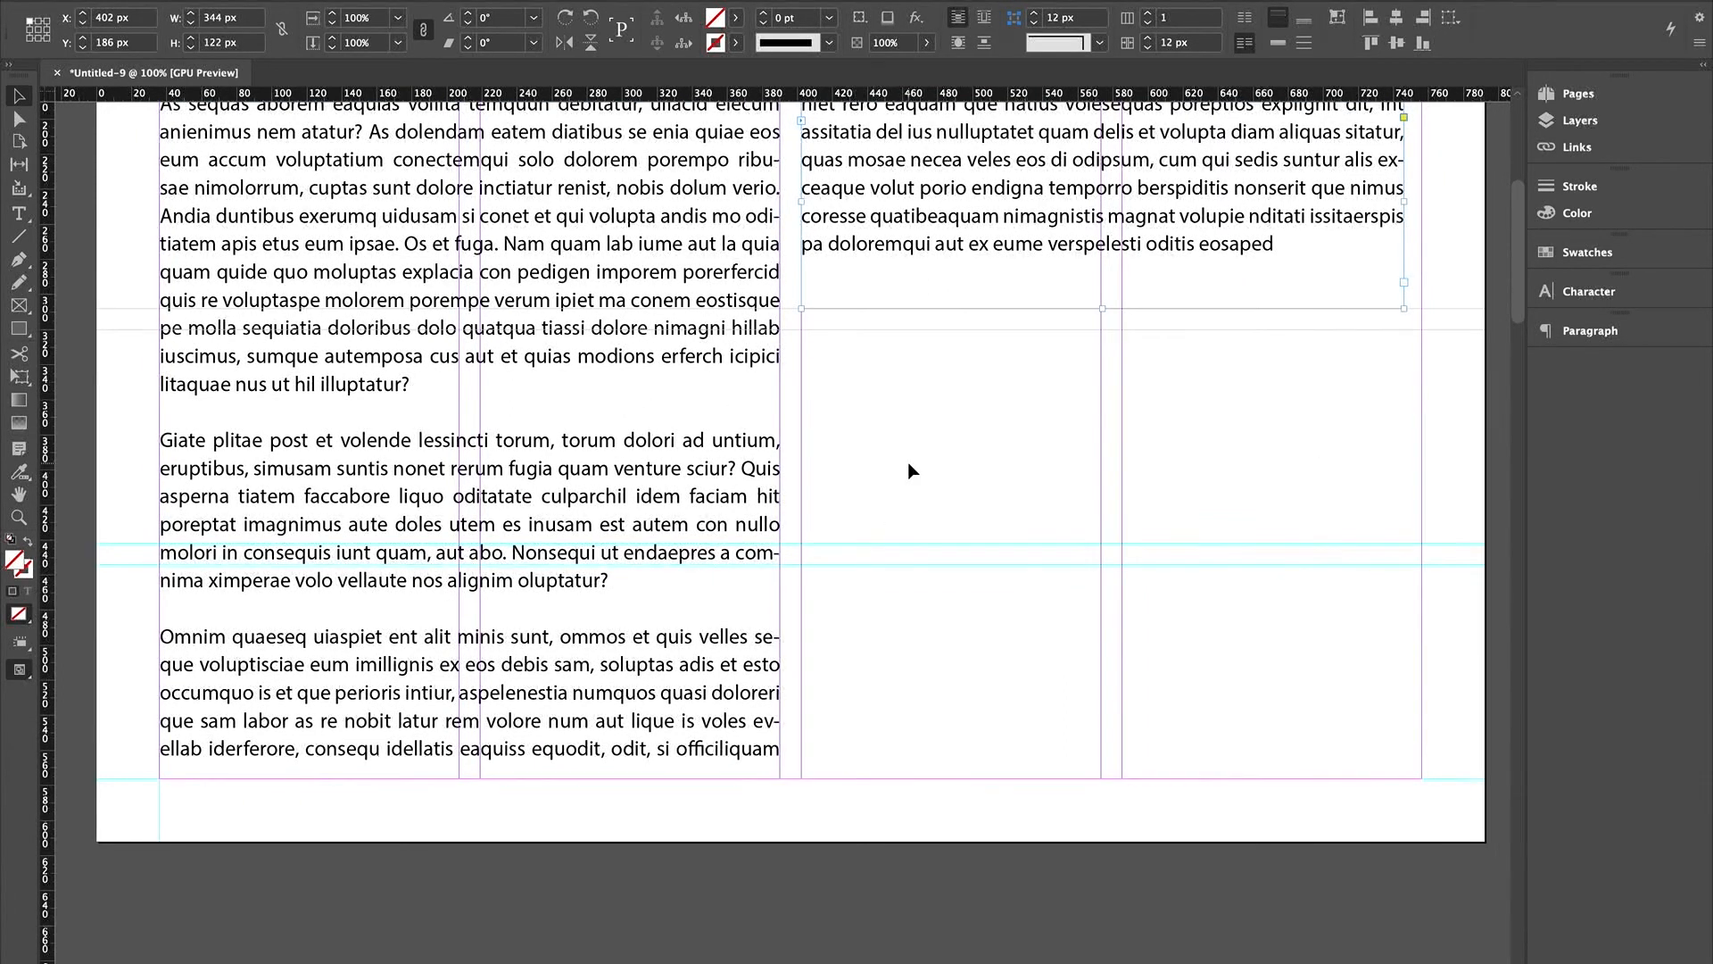
pyautogui.scroll(3, 910, 471)
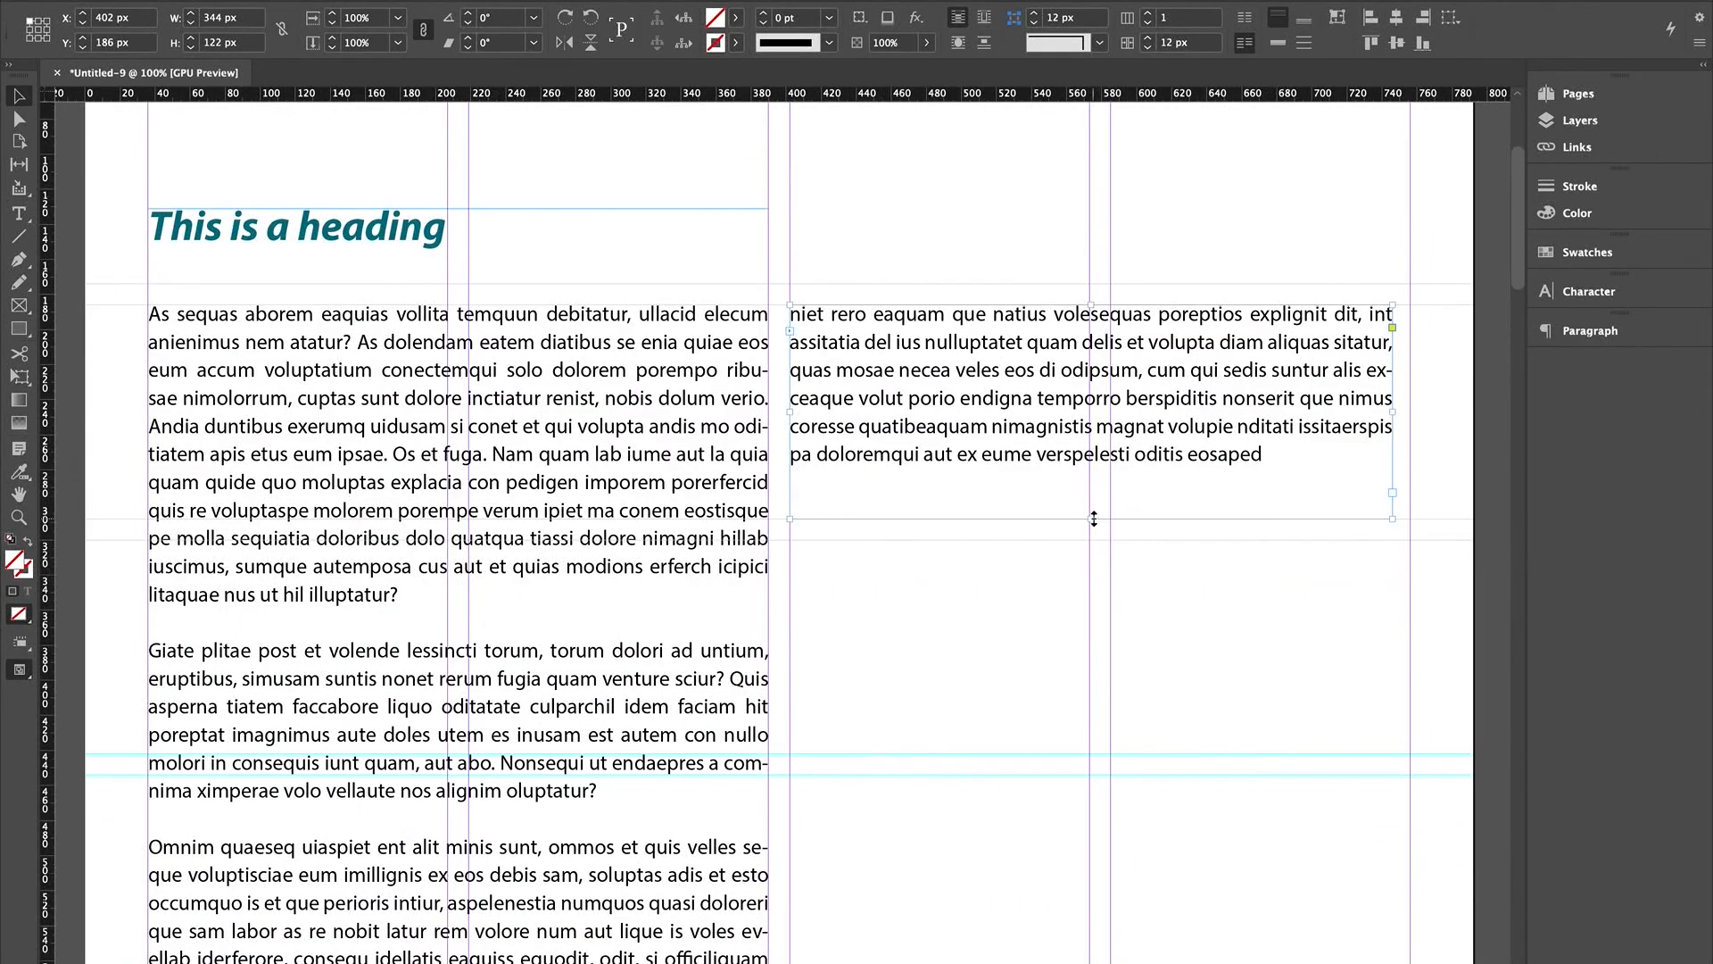
pyautogui.moveTo(1094, 518); pyautogui.dragTo(1096, 382)
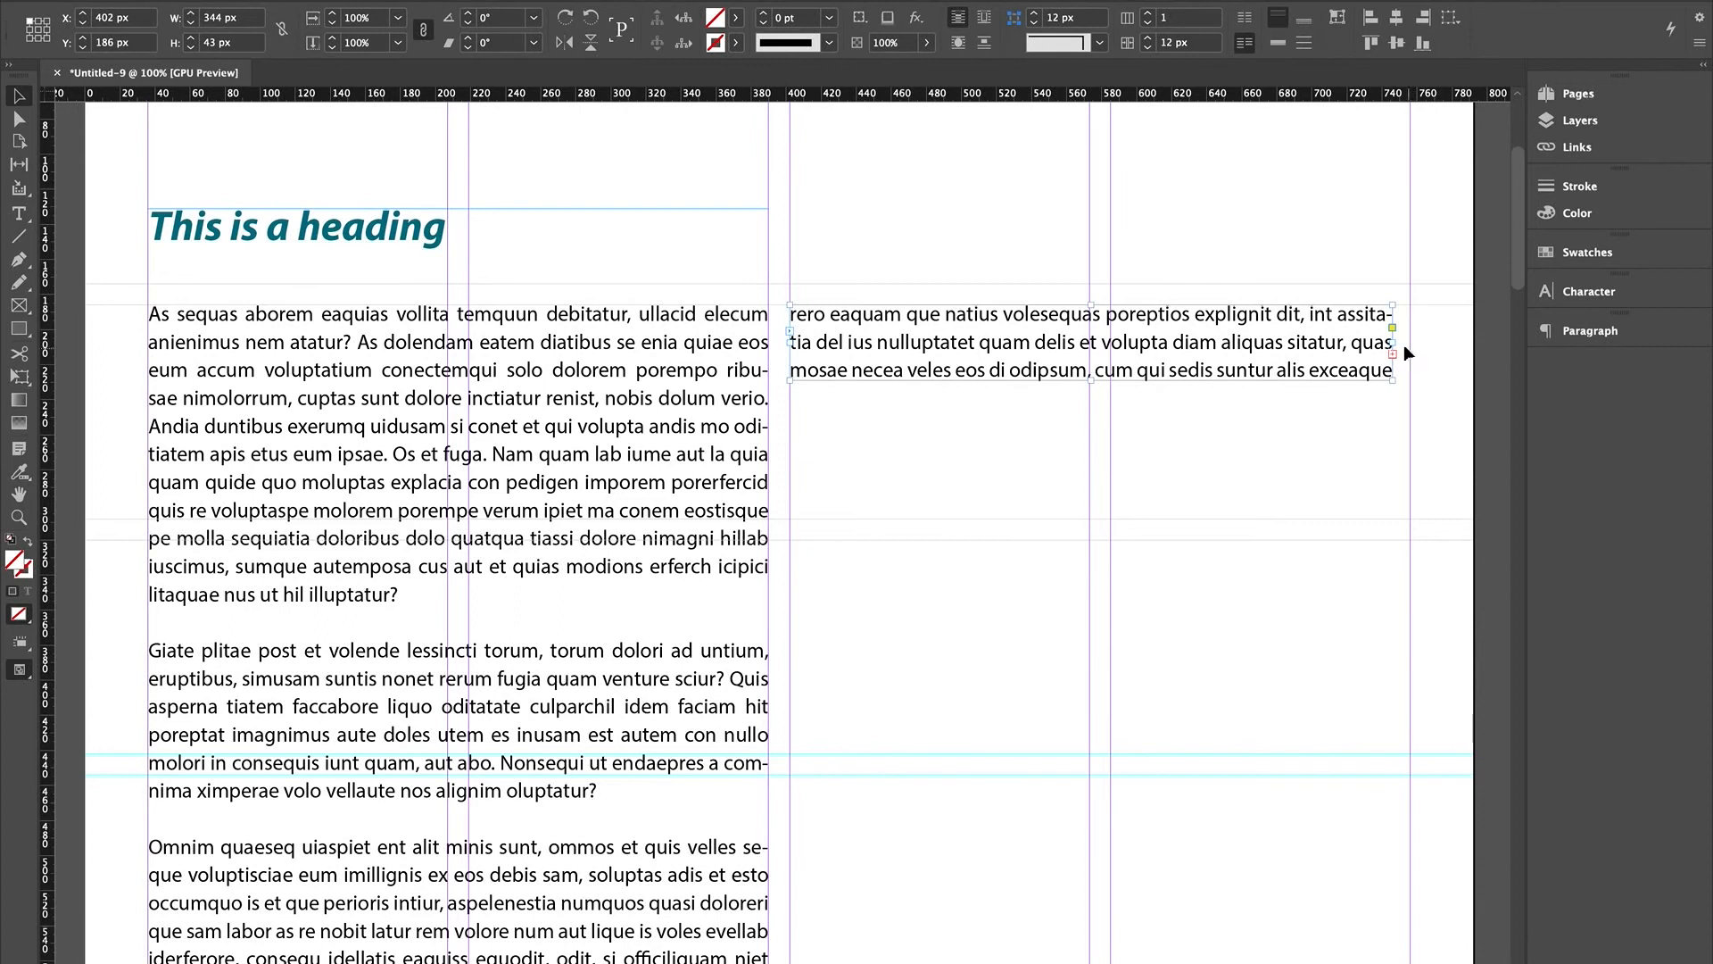
pyautogui.moveTo(1395, 342); pyautogui.dragTo(1410, 343)
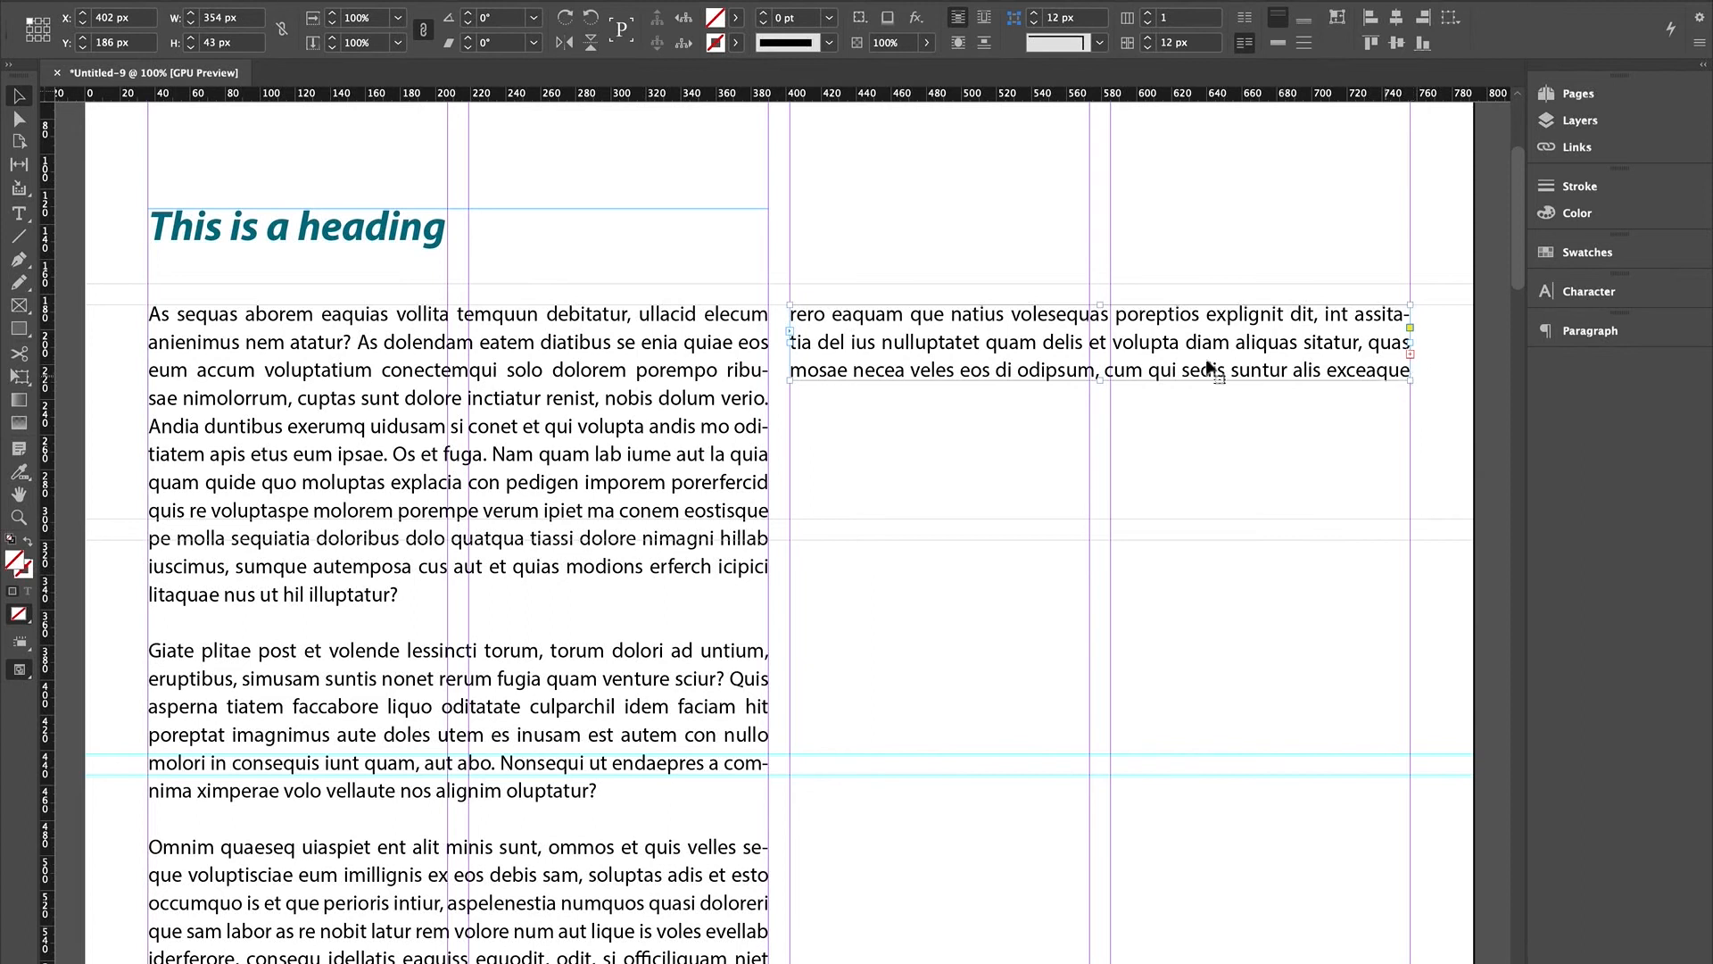
# - Draw an empty text frame about 354 by 122 px below the second threaded frame, spanning the same columns
pyautogui.click(30, 220)
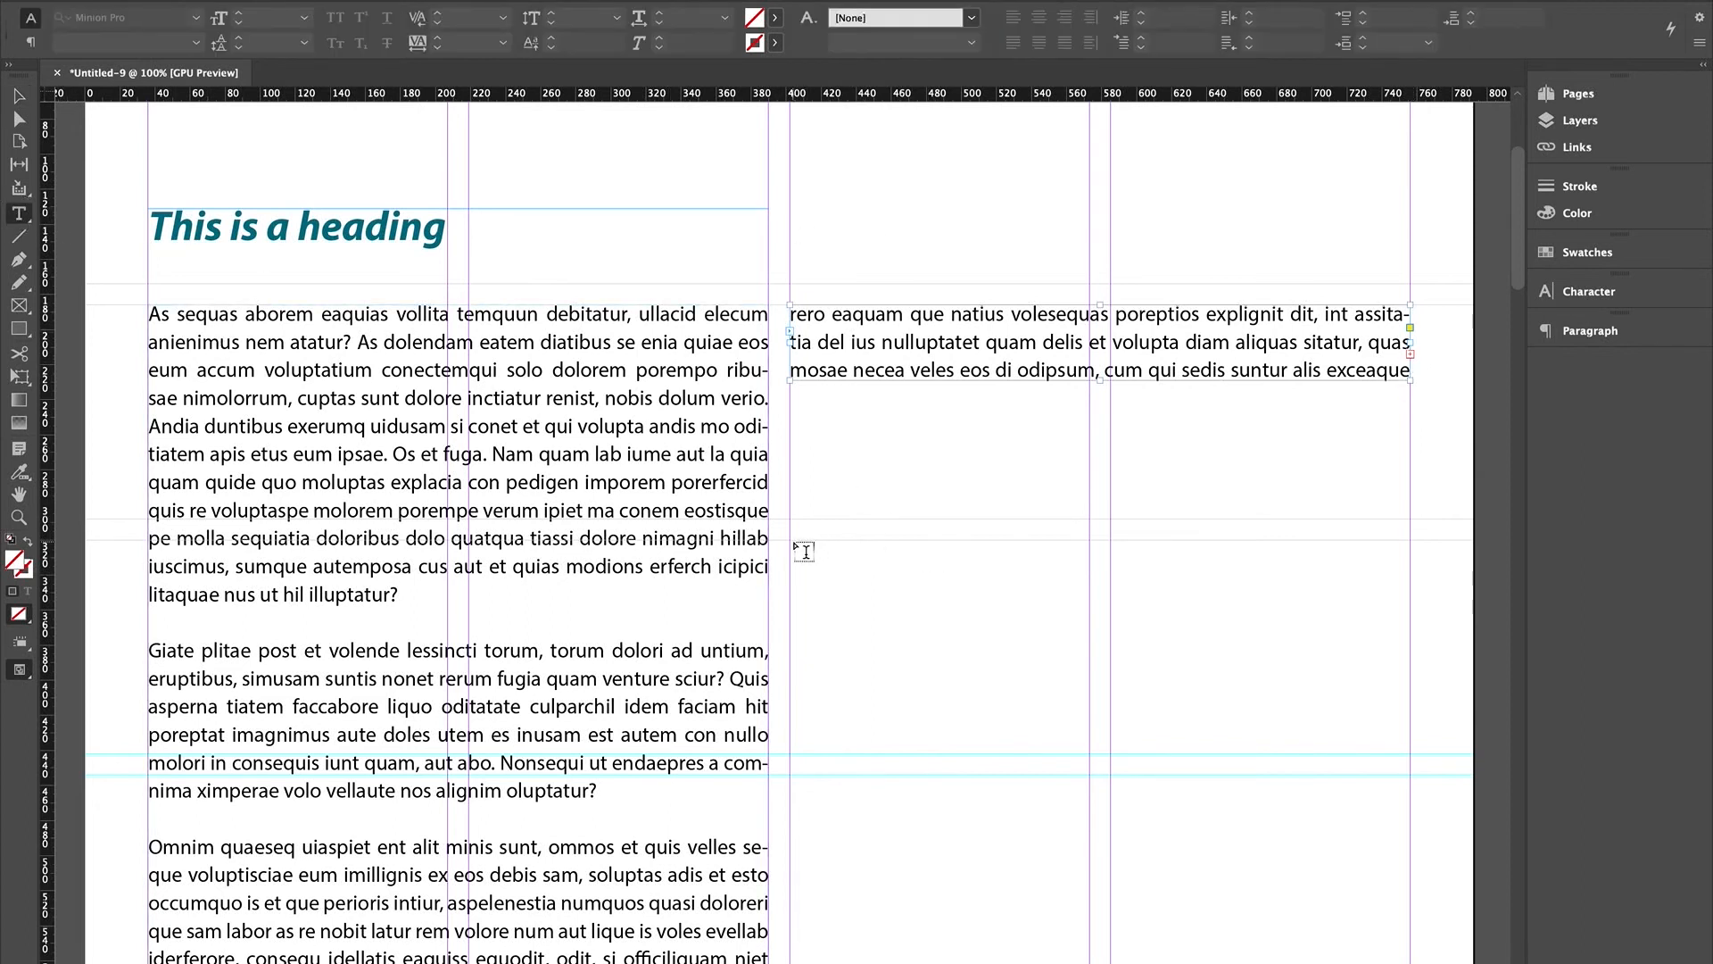
pyautogui.moveTo(793, 542); pyautogui.dragTo(1410, 751)
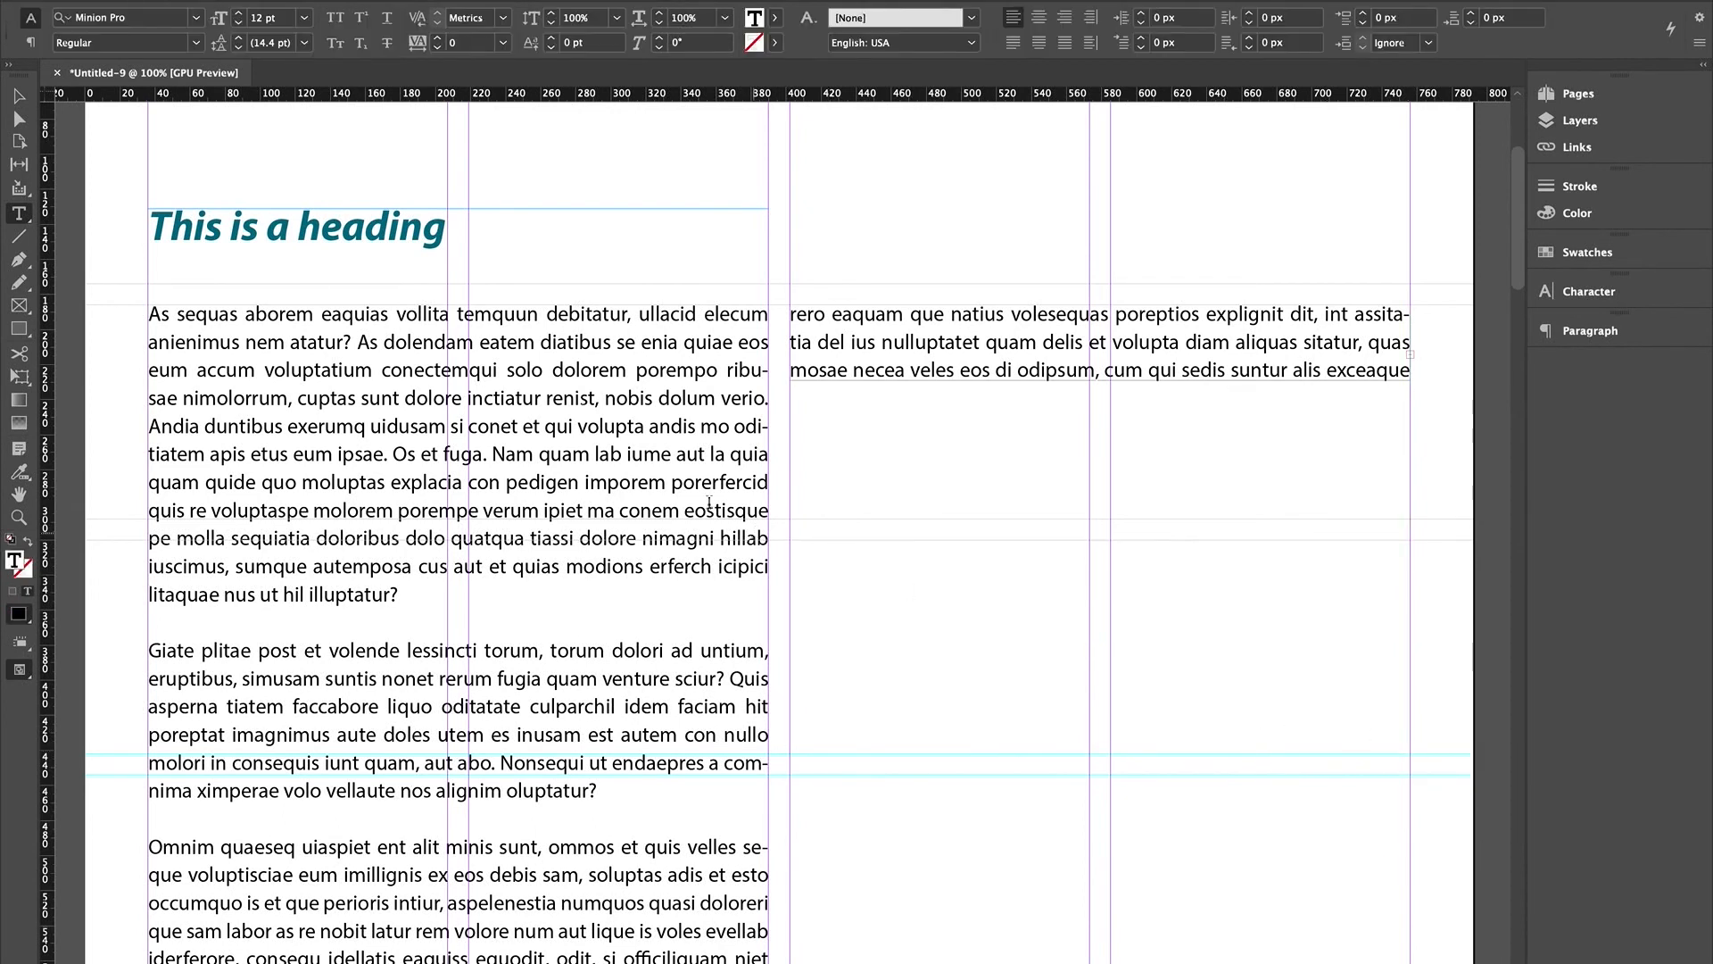
pyautogui.click(20, 99)
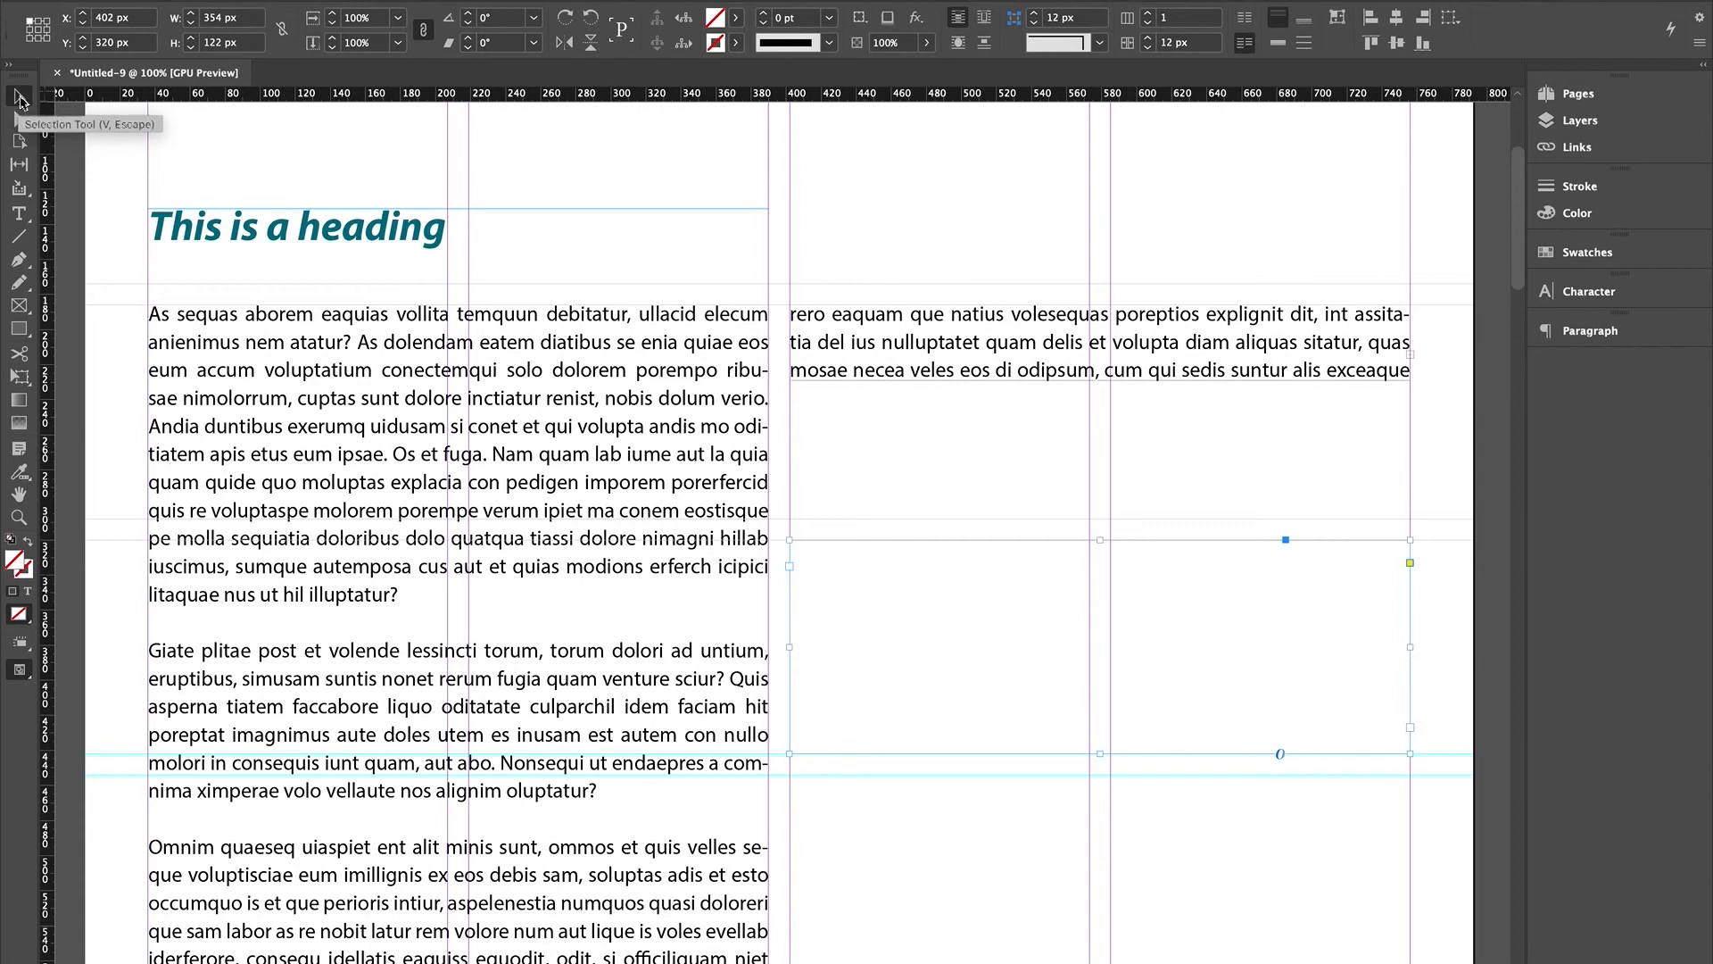
# - Thread the second frame's overset text into the empty text frame below it
pyautogui.click(1415, 361)
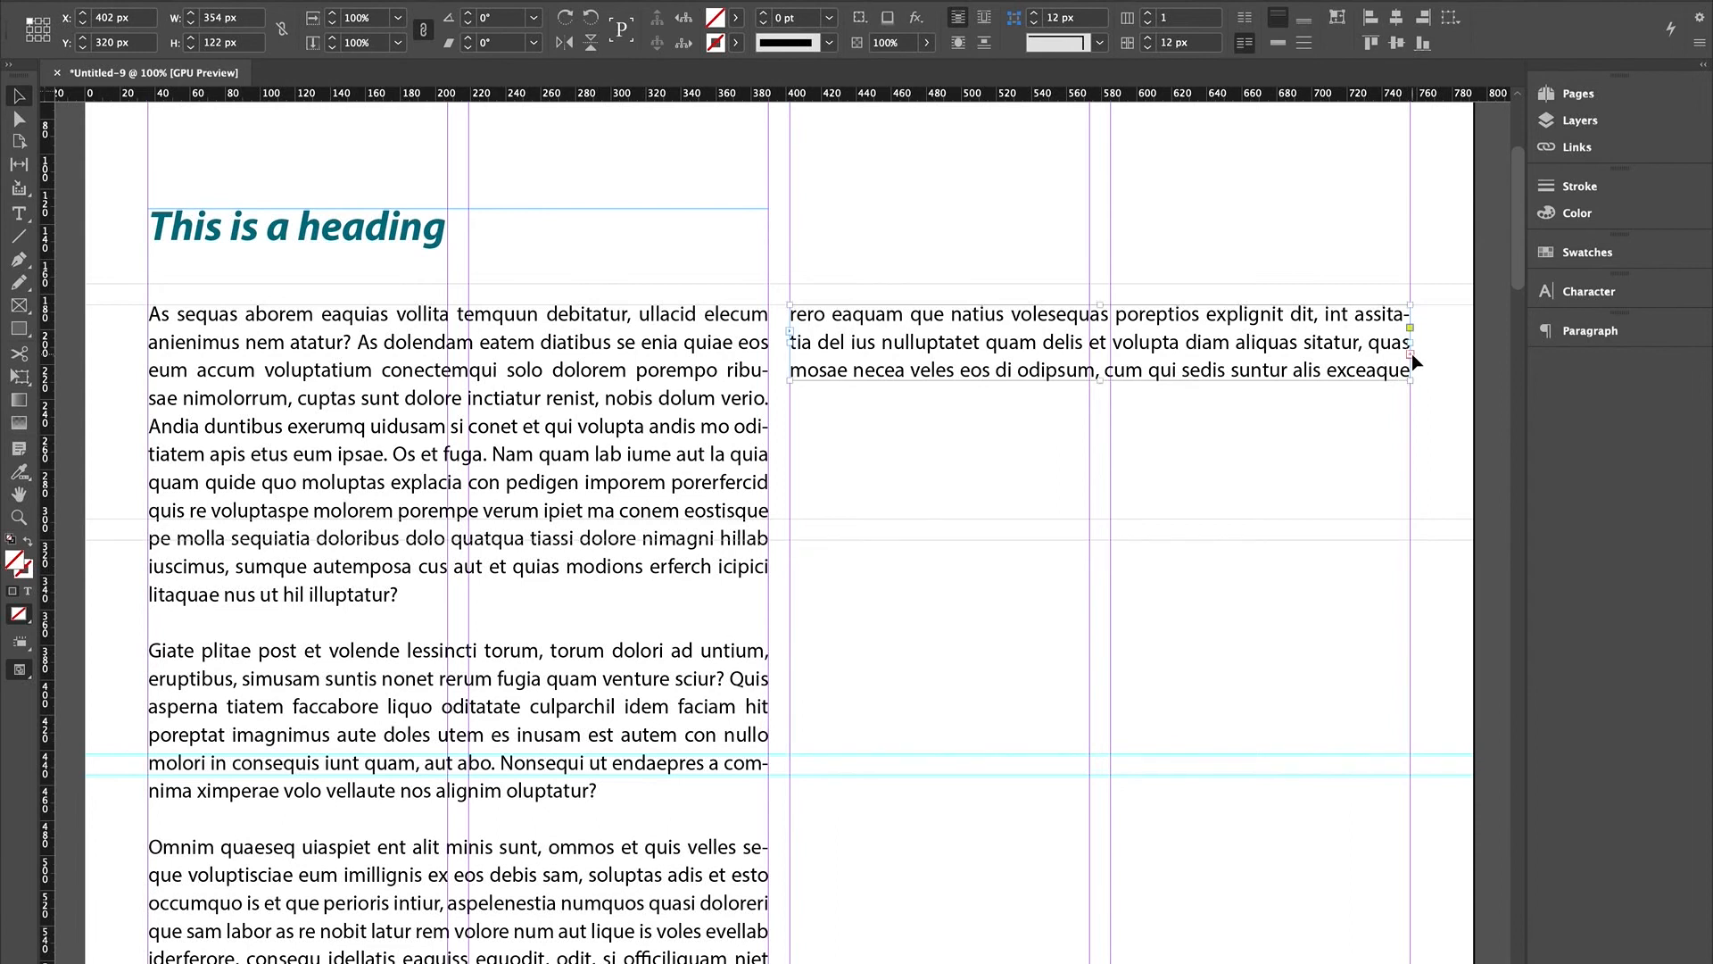
pyautogui.click(1166, 618)
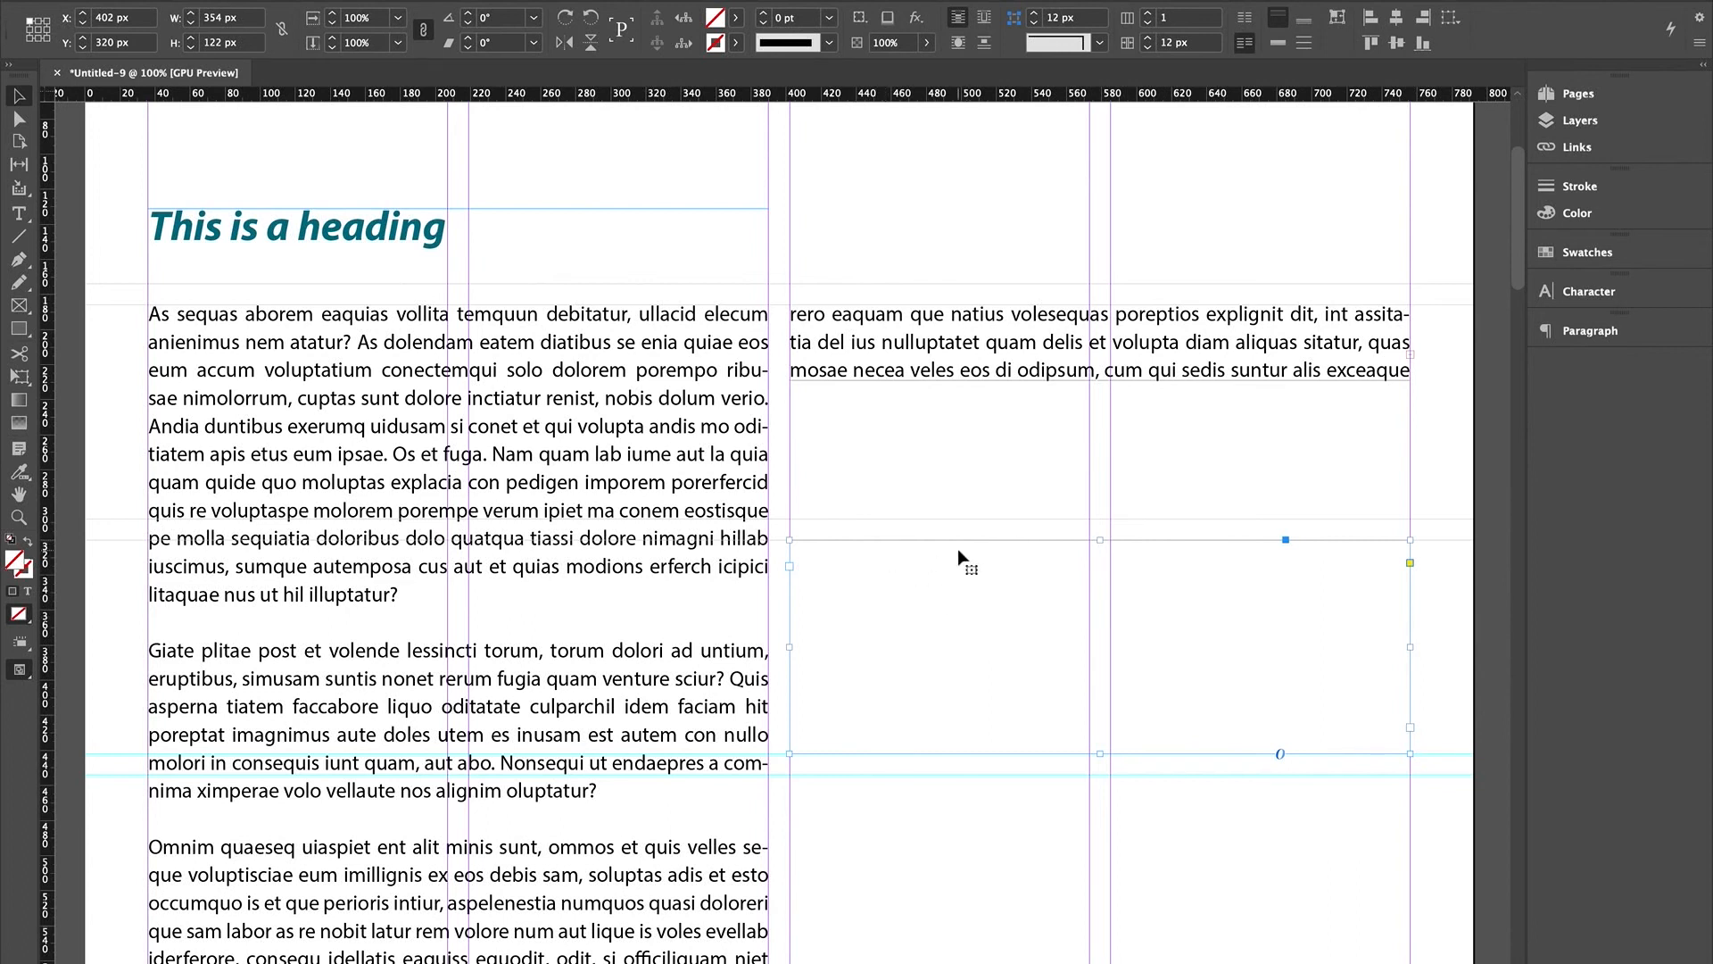
pyautogui.moveTo(1101, 535); pyautogui.dragTo(1100, 538)
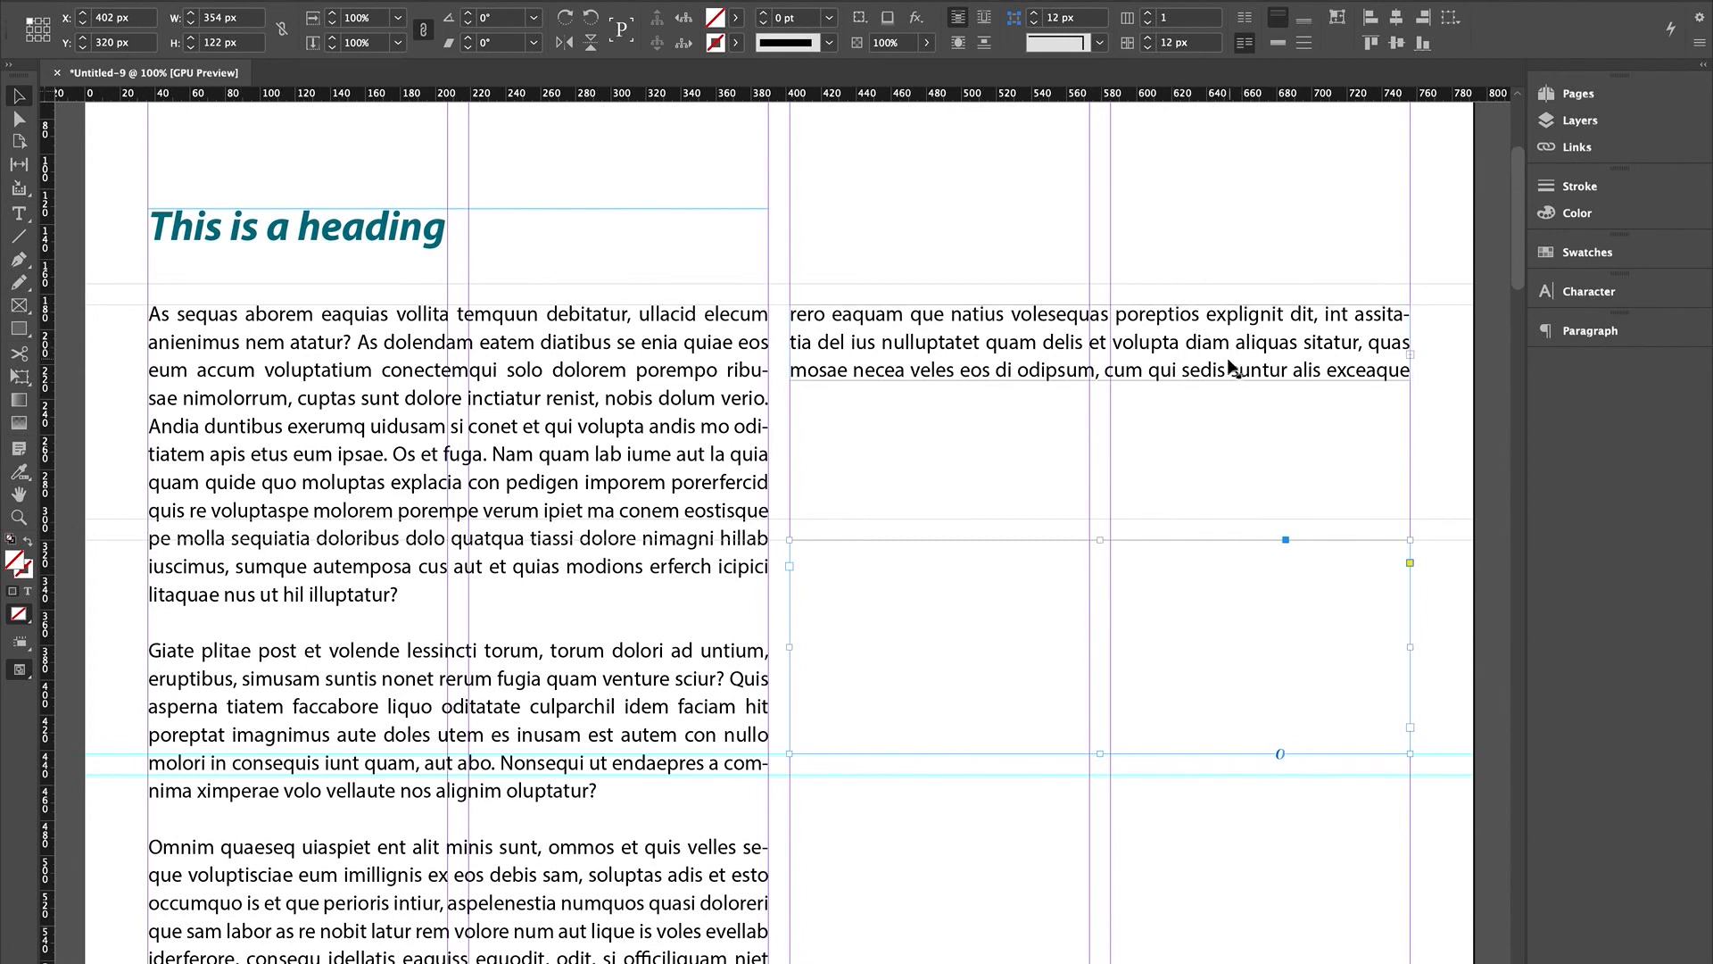
pyautogui.click(1413, 368)
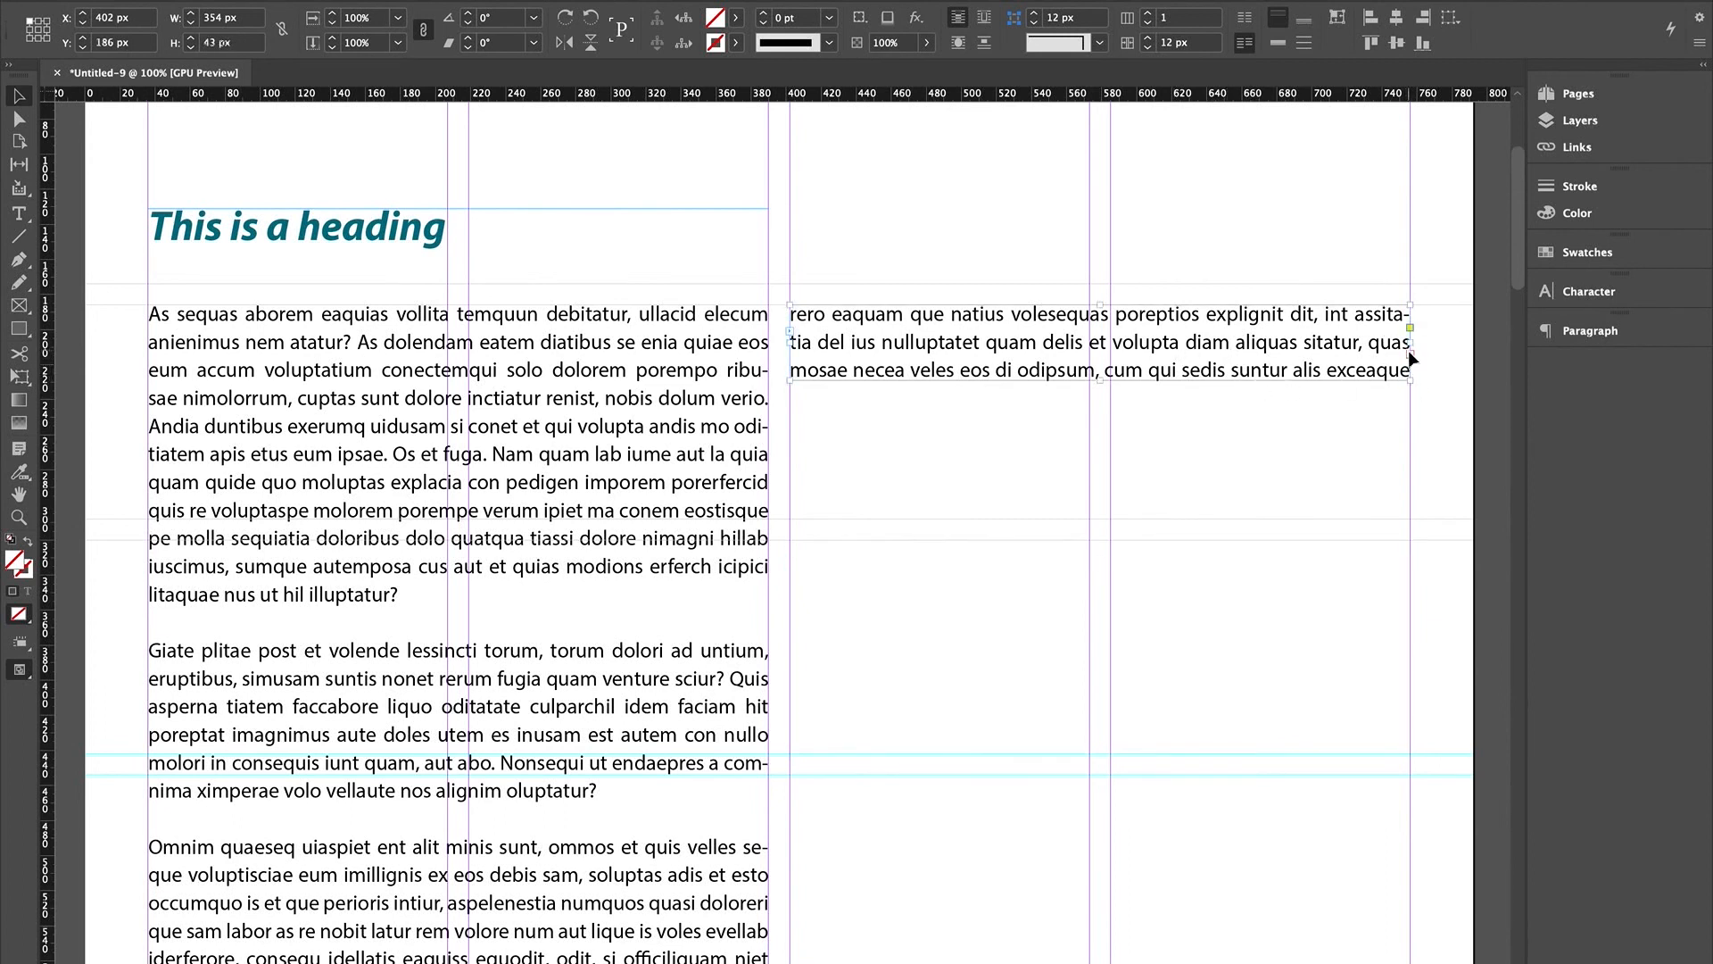
pyautogui.moveTo(1411, 353); pyautogui.dragTo(1095, 610)
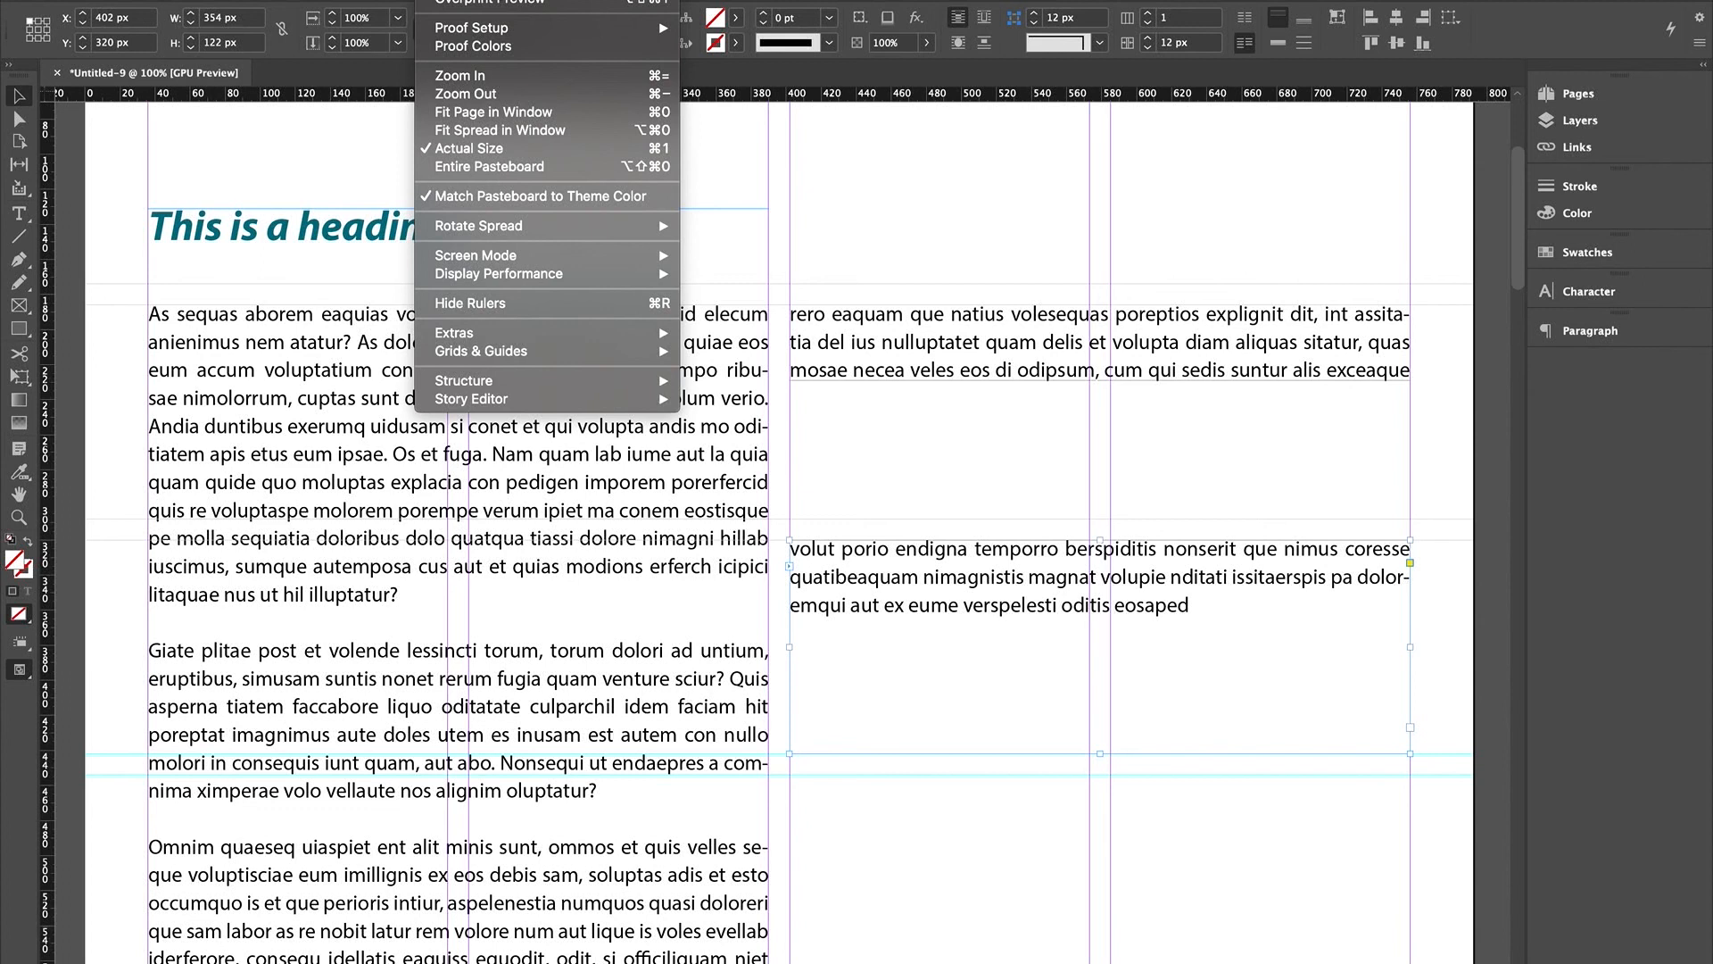
# - Show the text threads to view how the three body text frames are linked, and hide them again
pyautogui.moveTo(513, 332)
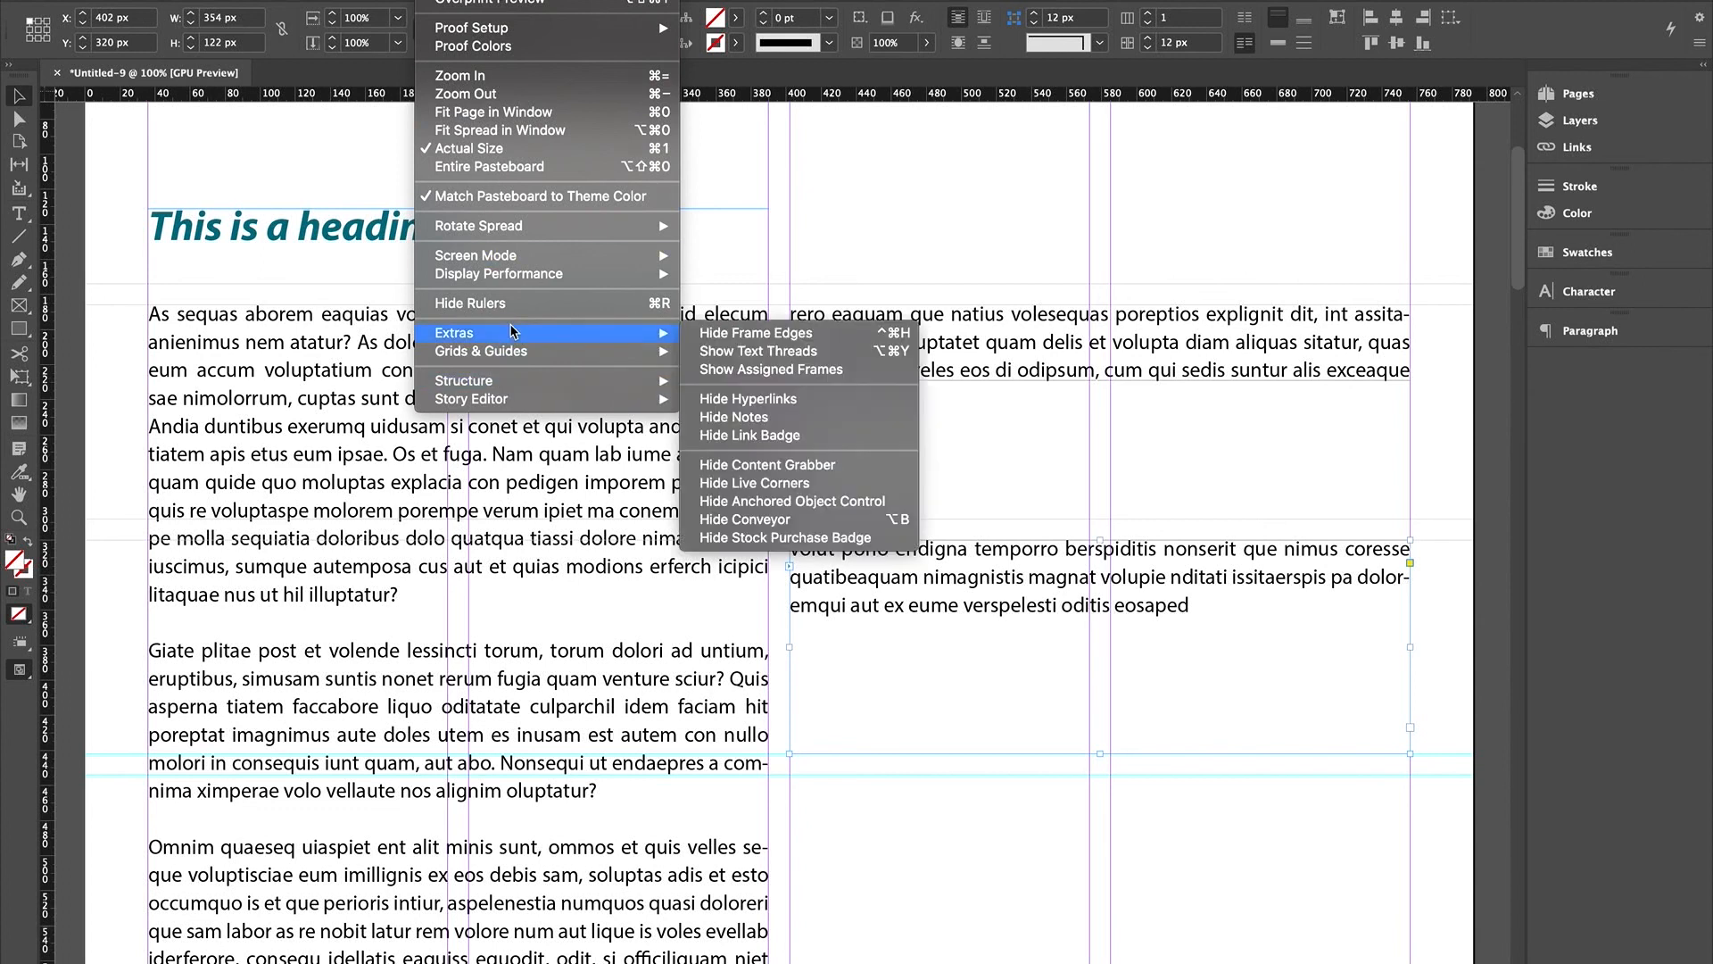
pyautogui.click(712, 352)
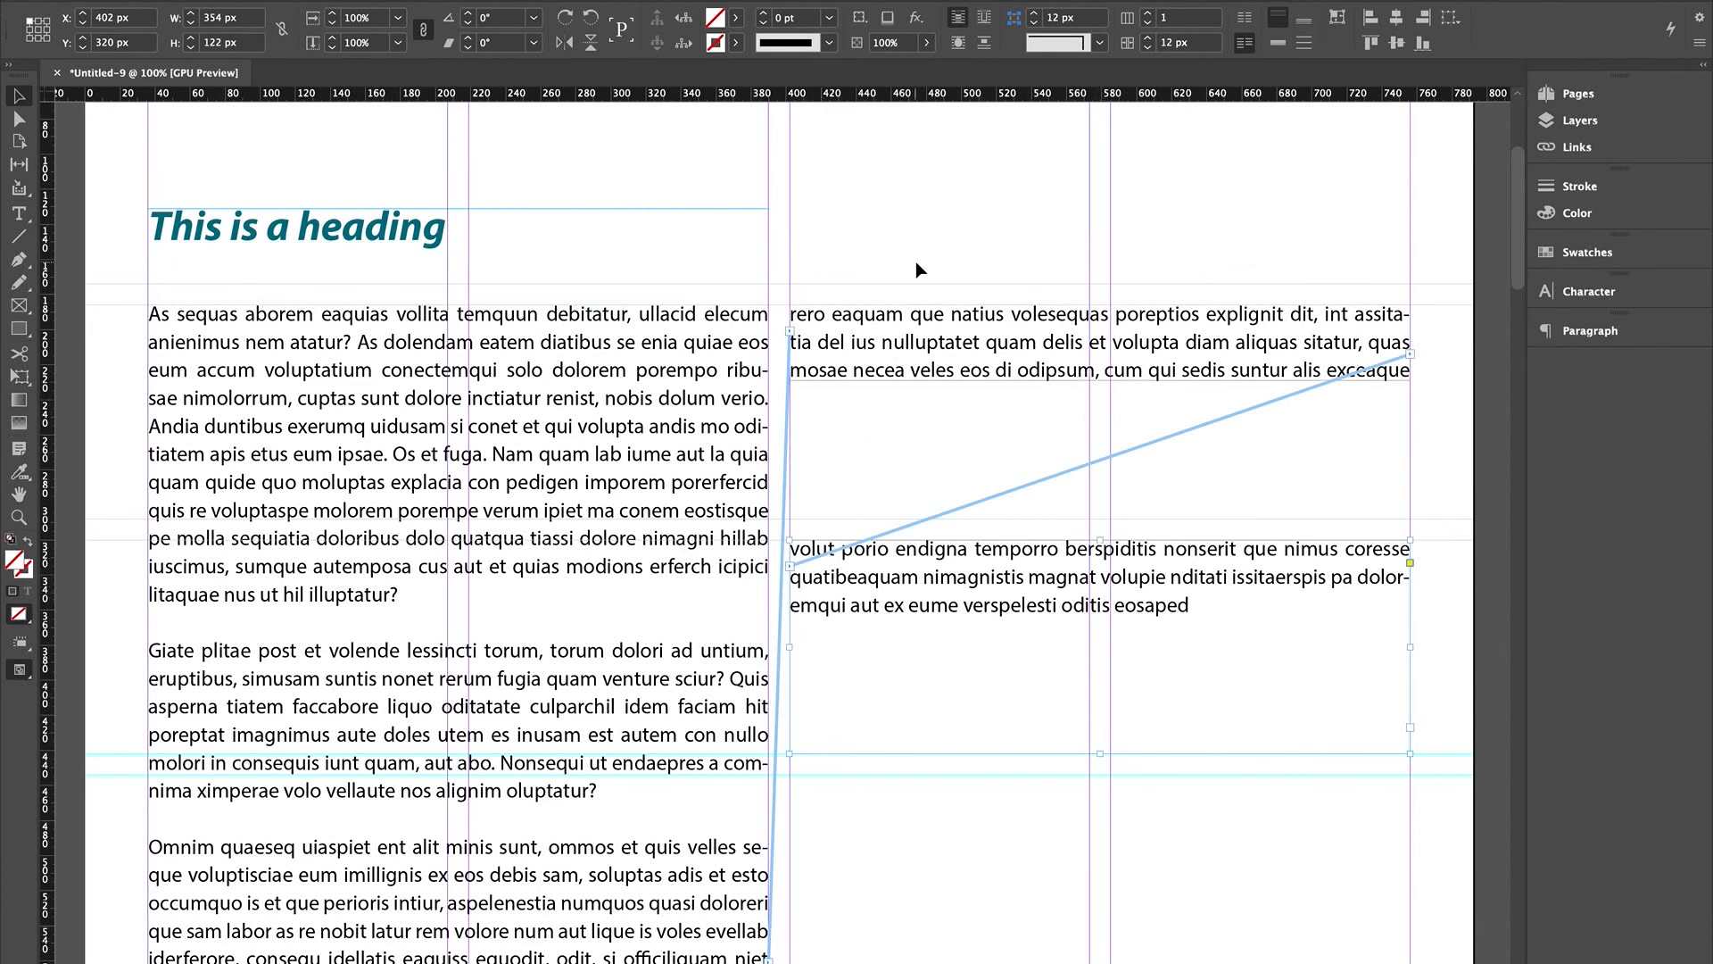
pyautogui.click(446, 0)
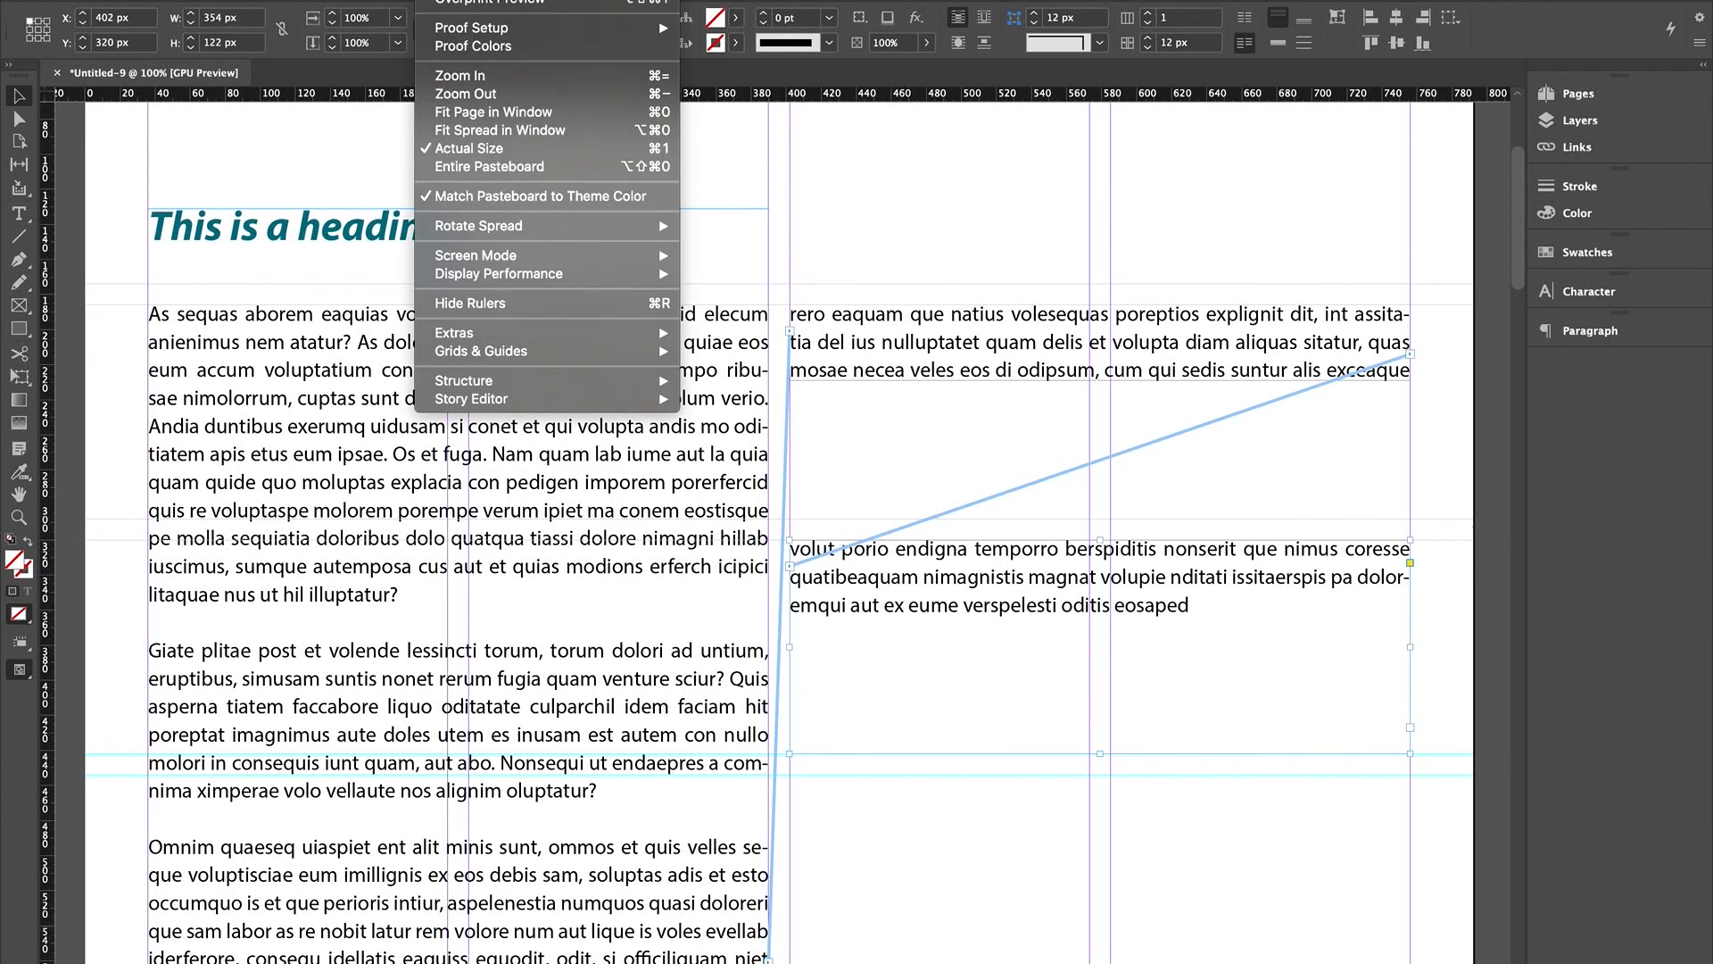
pyautogui.moveTo(465, 230)
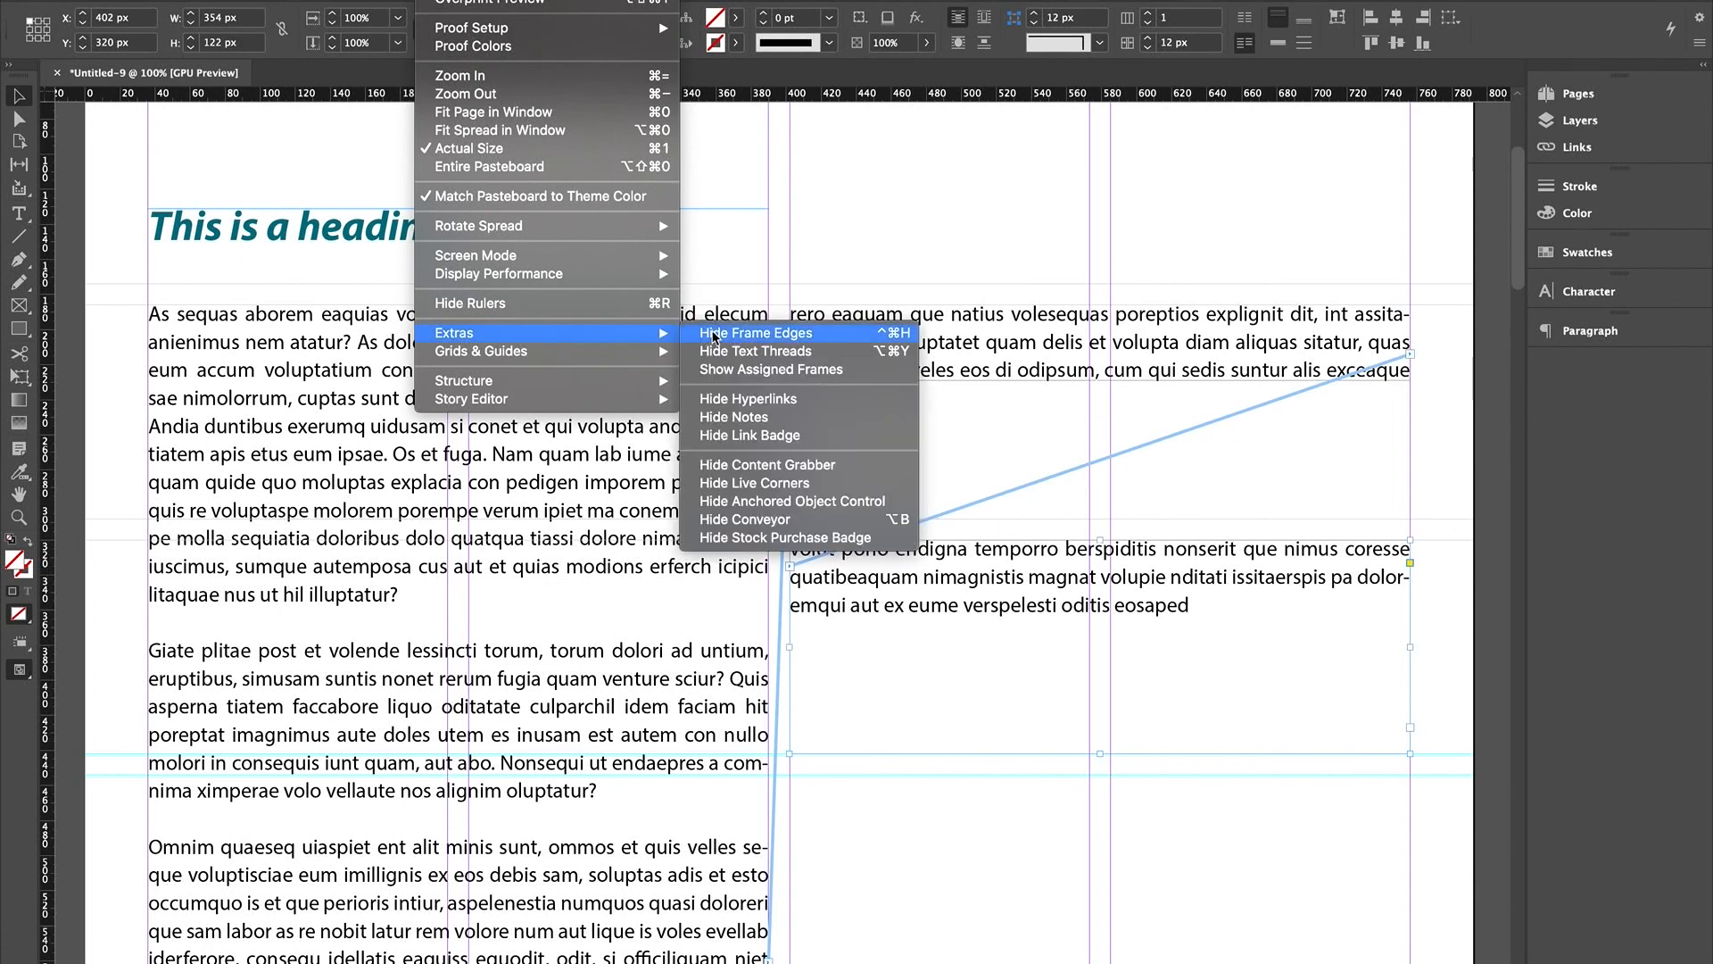
pyautogui.click(718, 351)
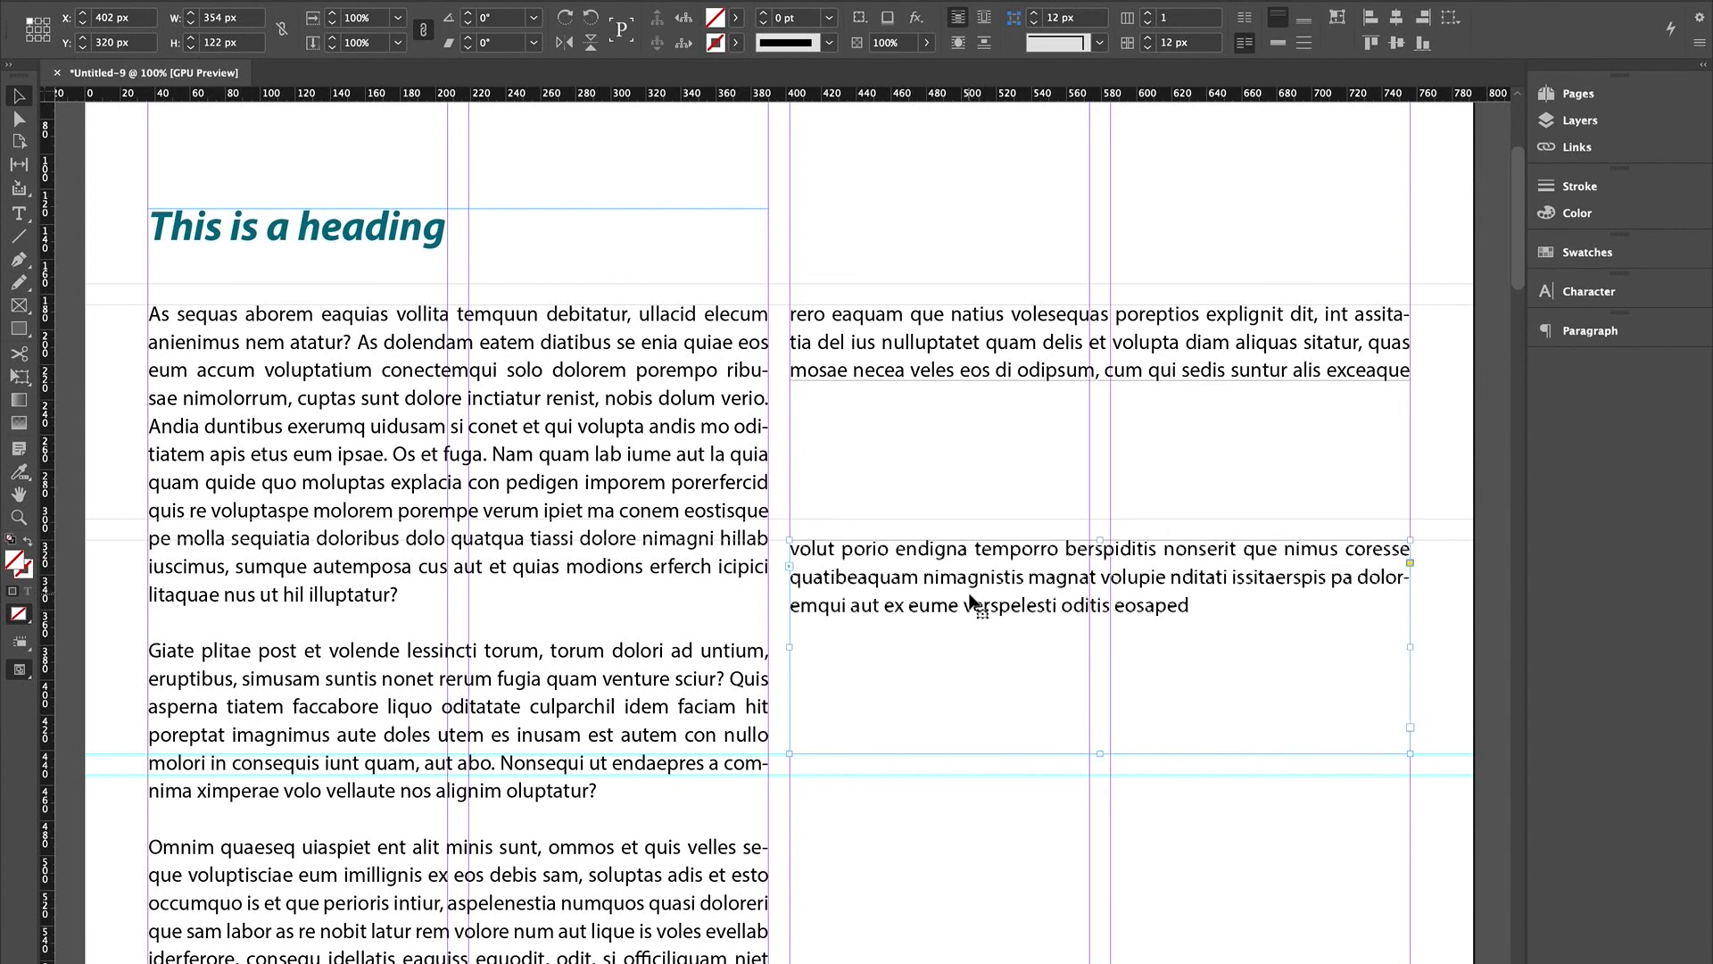
# - Delete the third text frame and extend the second threaded frame downward to about 120 px high
pyautogui.press('Delete')
pyautogui.click(1119, 359)
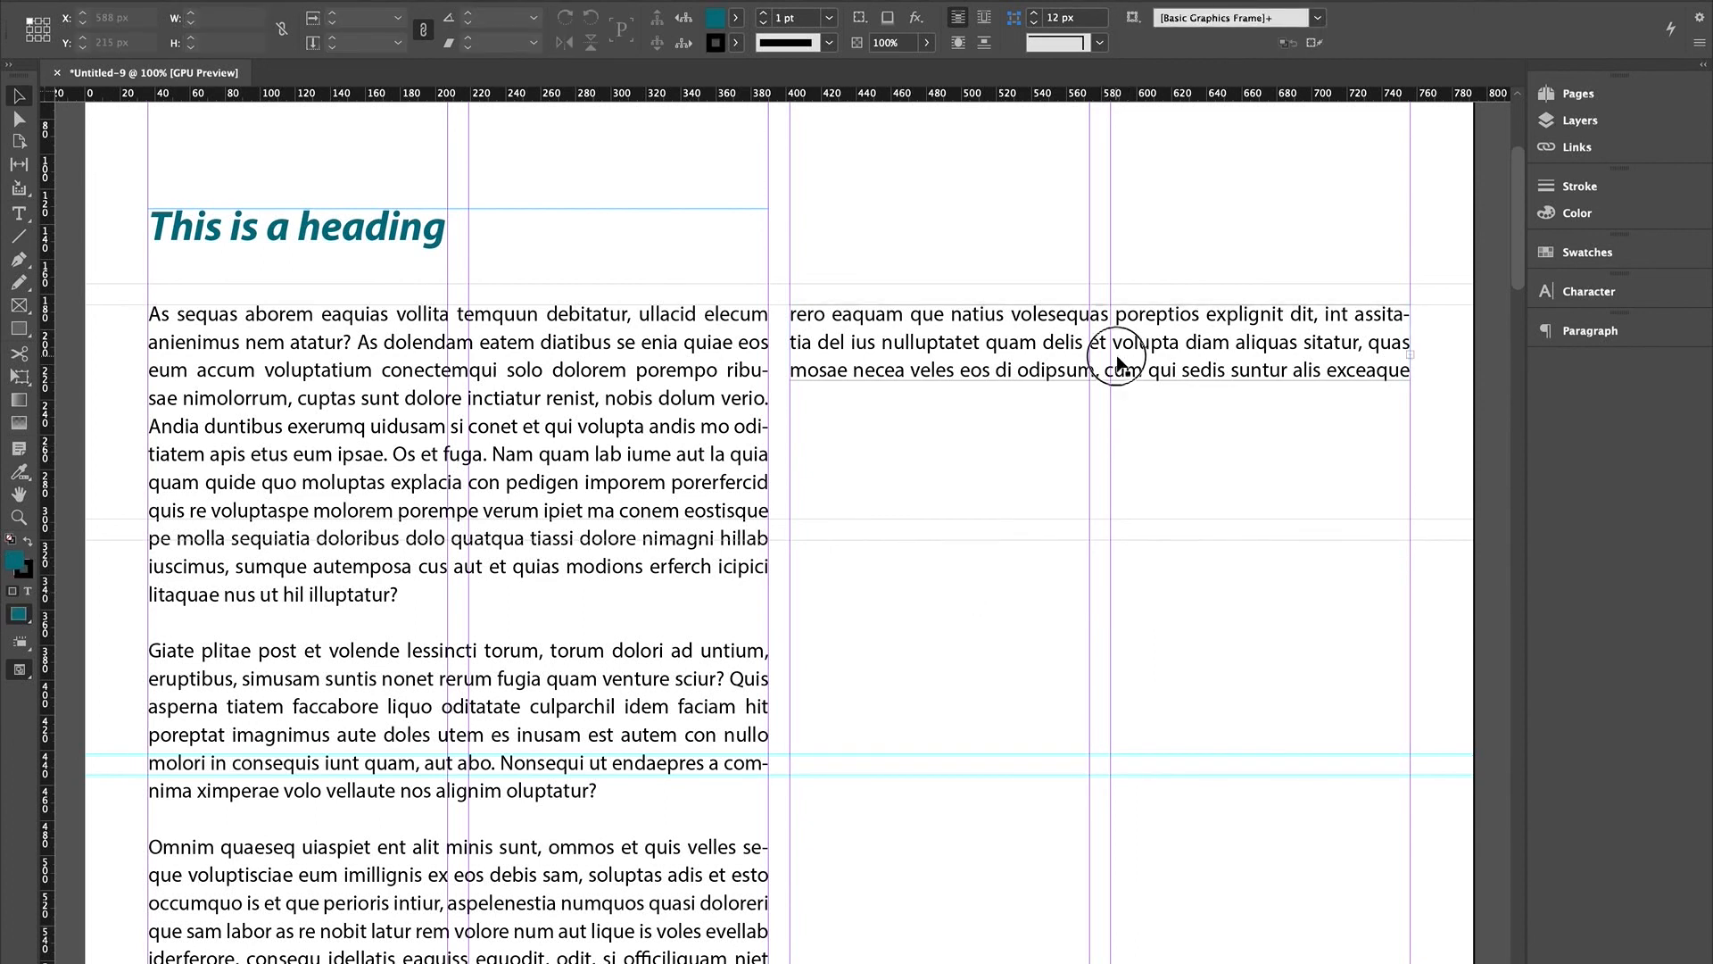
pyautogui.click(1101, 381)
pyautogui.moveTo(1101, 381); pyautogui.dragTo(1103, 515)
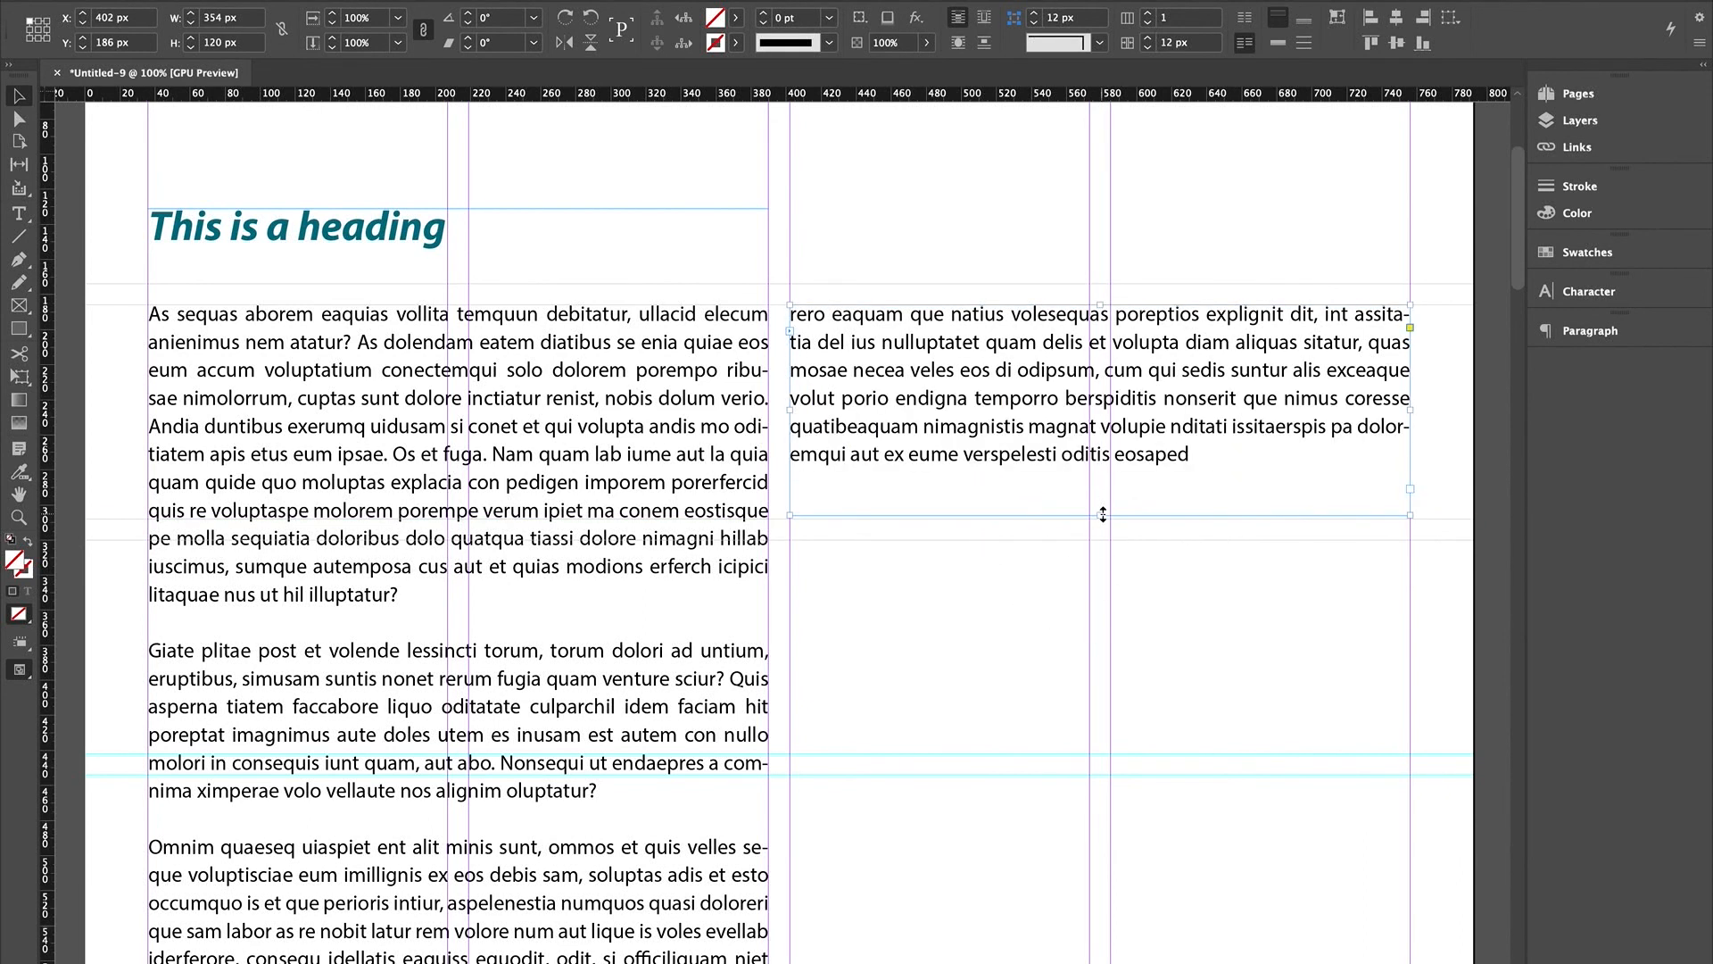